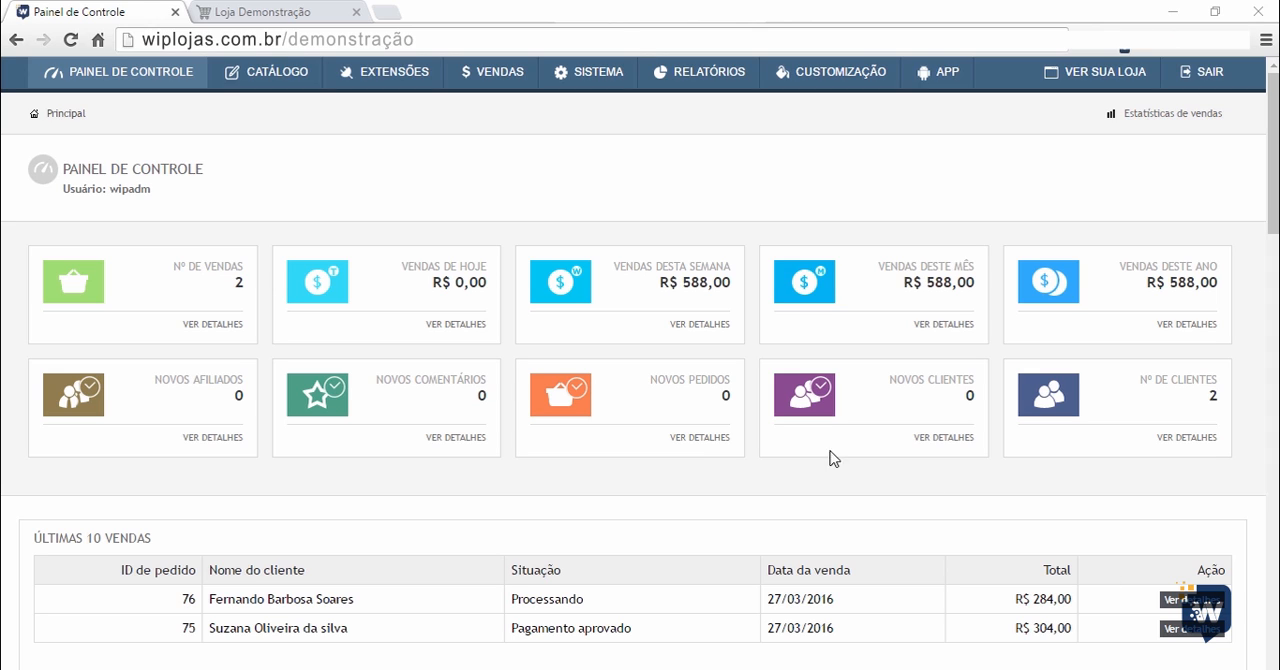
# Open the catalog's product list in the store administration and look through the registered products.
pyautogui.moveTo(261, 85)
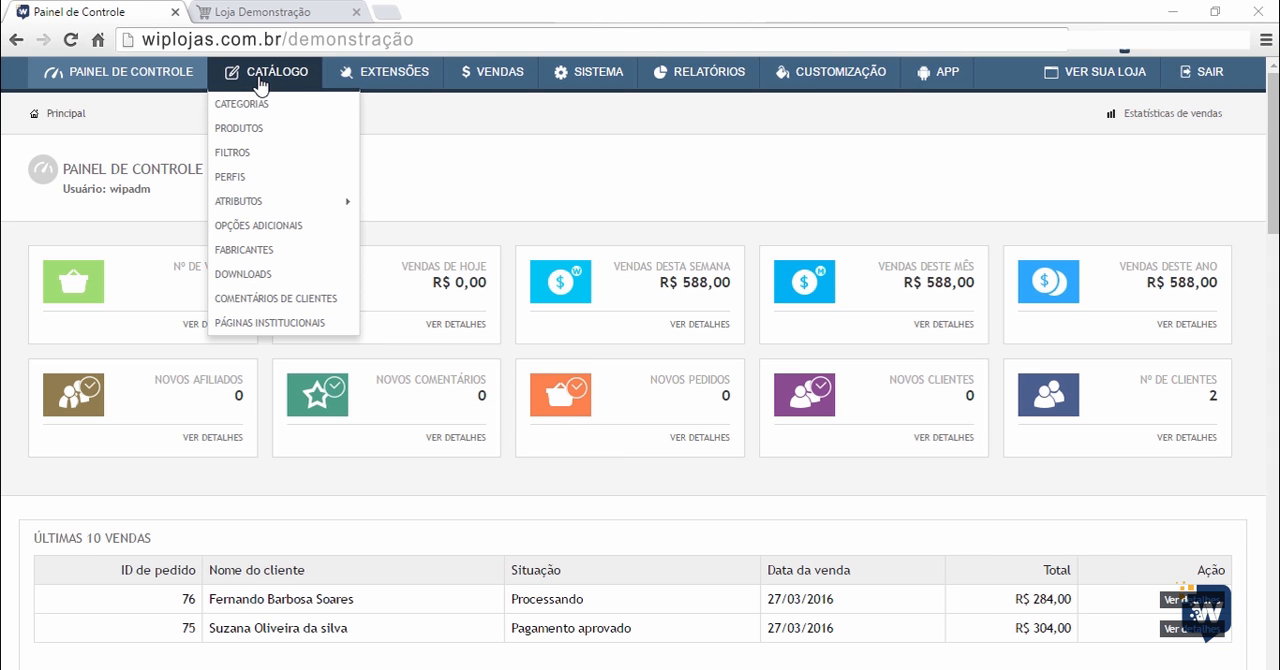
pyautogui.click(248, 128)
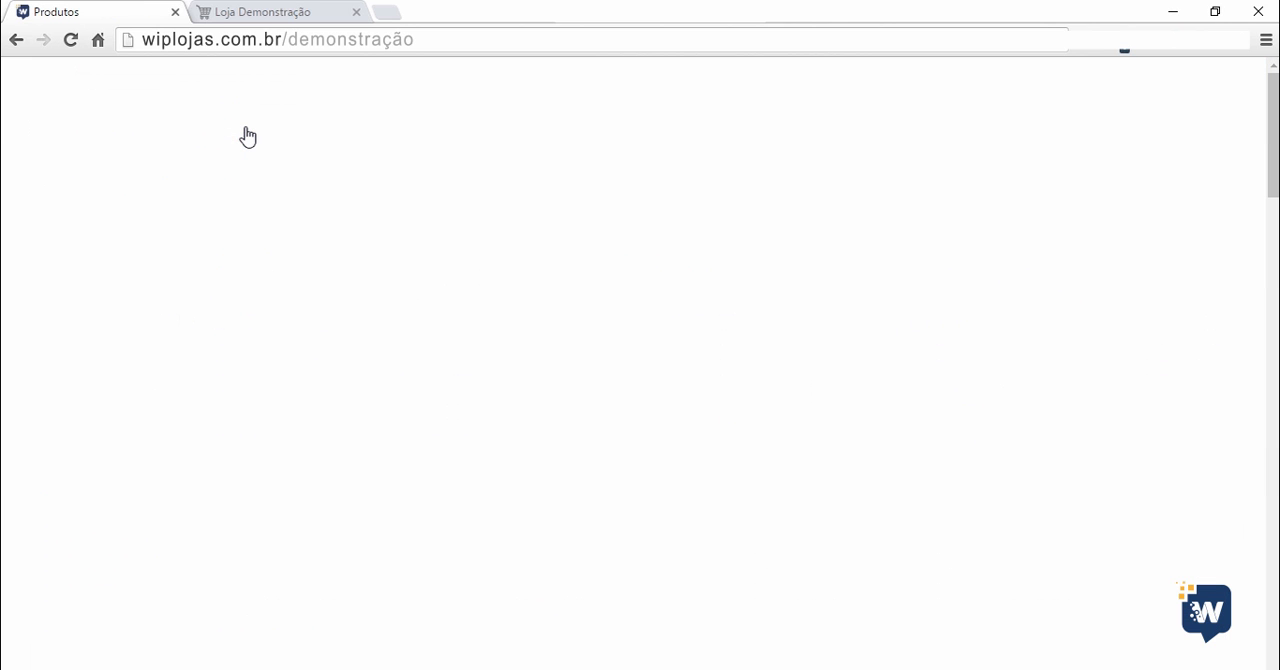
pyautogui.scroll(-2, 481, 328)
pyautogui.scroll(-15, 481, 328)
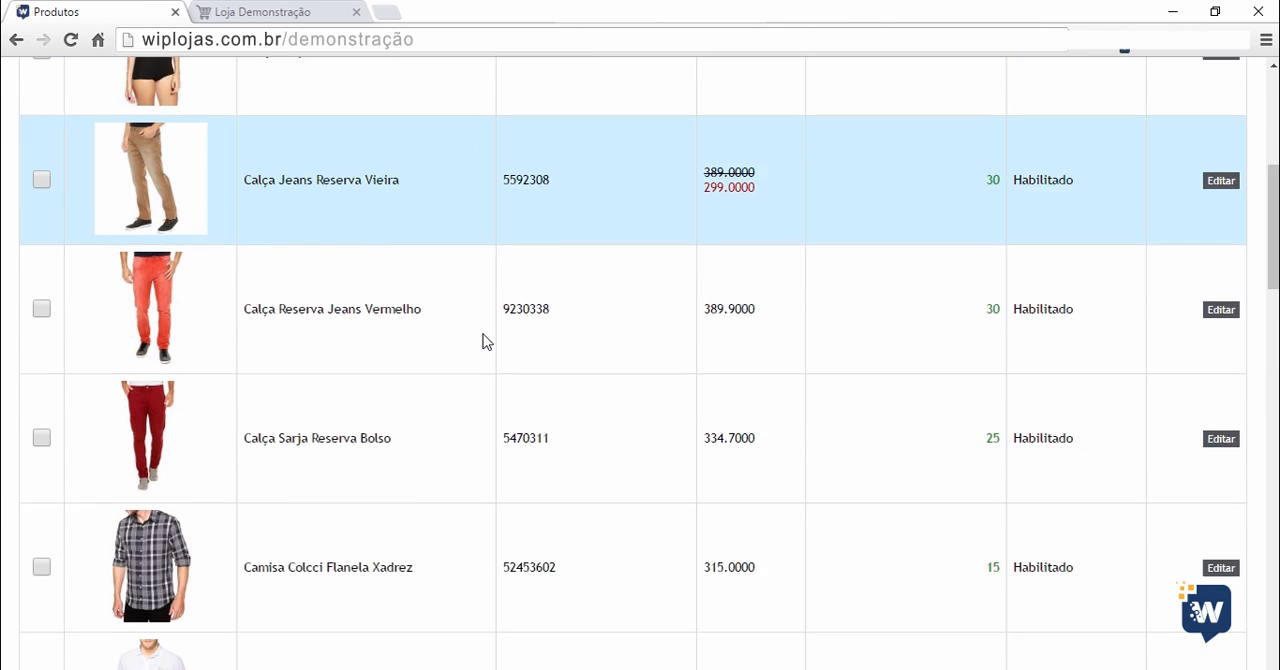
pyautogui.scroll(-6, 488, 462)
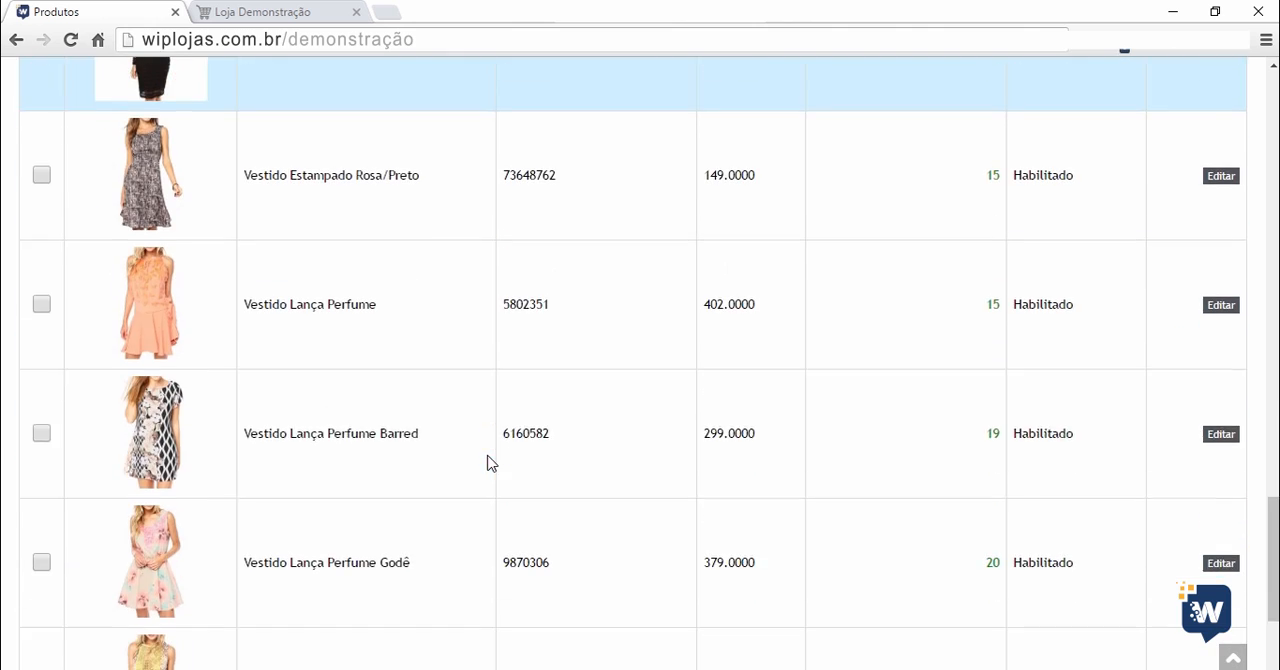
pyautogui.scroll(12, 488, 460)
pyautogui.scroll(10, 488, 460)
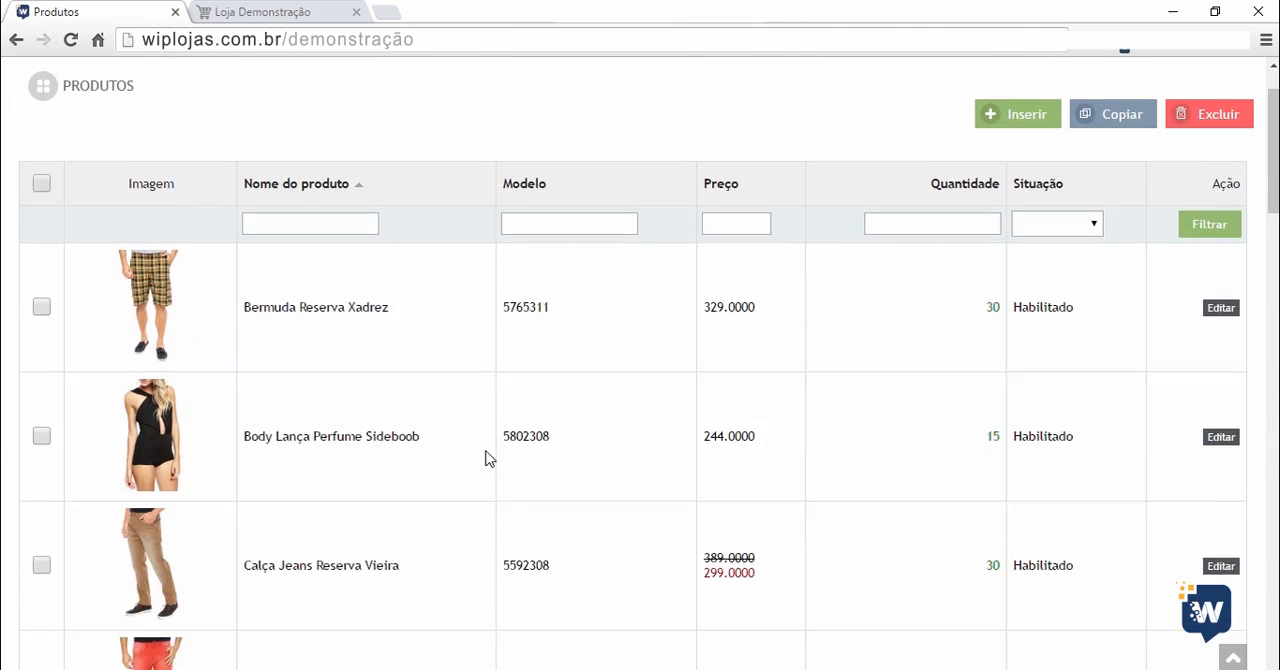
# Switch to the demonstration storefront and examine how the new and featured products are displayed.
pyautogui.click(288, 14)
pyautogui.scroll(-5, 145, 278)
pyautogui.scroll(-3, 145, 278)
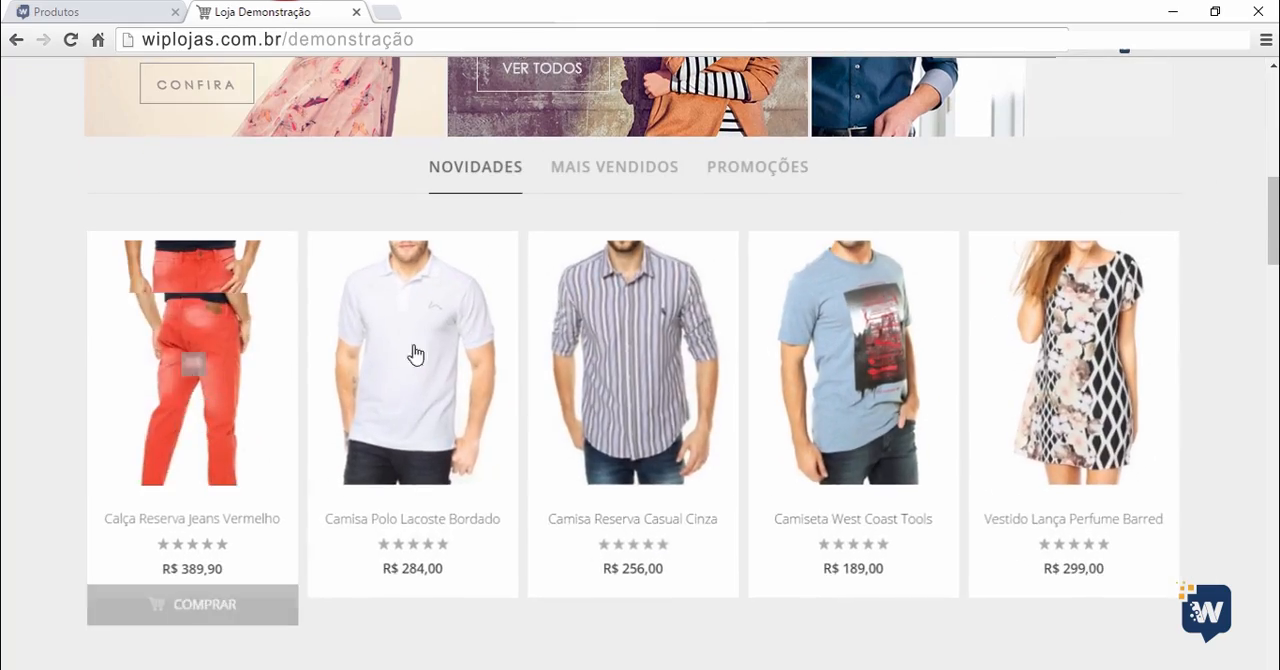
pyautogui.scroll(-1, 1062, 388)
pyautogui.scroll(-10, 1062, 388)
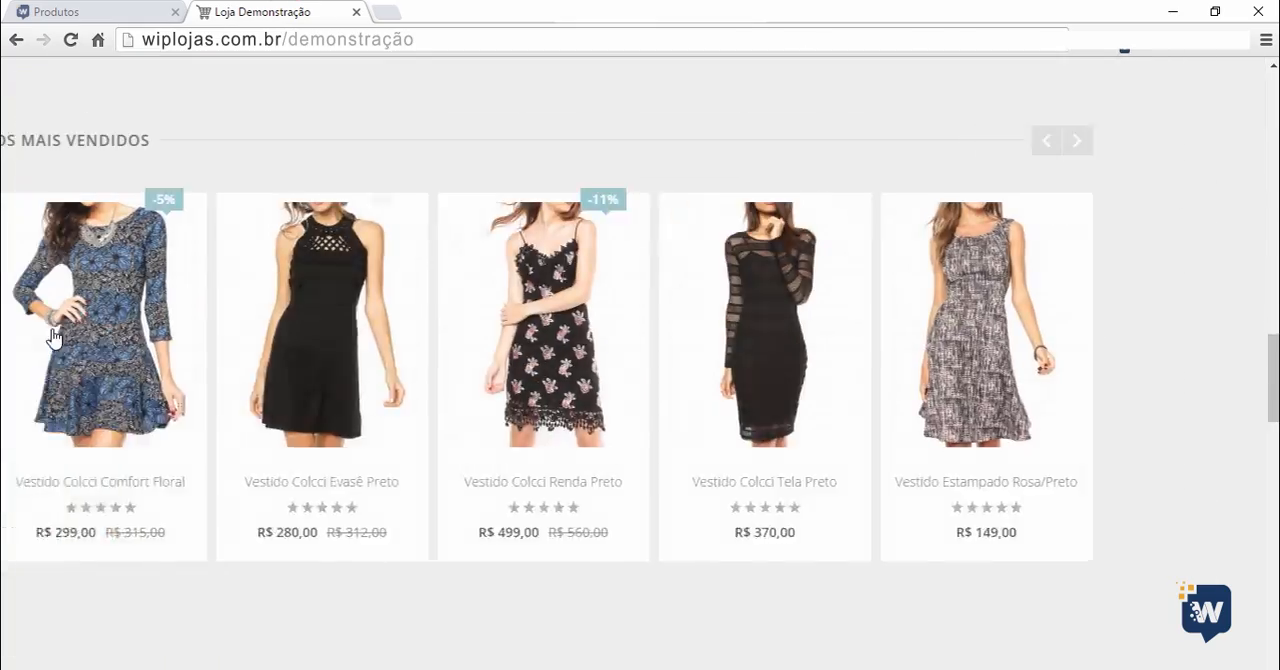
pyautogui.scroll(-5, 651, 357)
pyautogui.scroll(15, 910, 385)
pyautogui.scroll(3, 140, 165)
# Return to the administration's product list and review the names, models, prices and quantities.
pyautogui.click(55, 12)
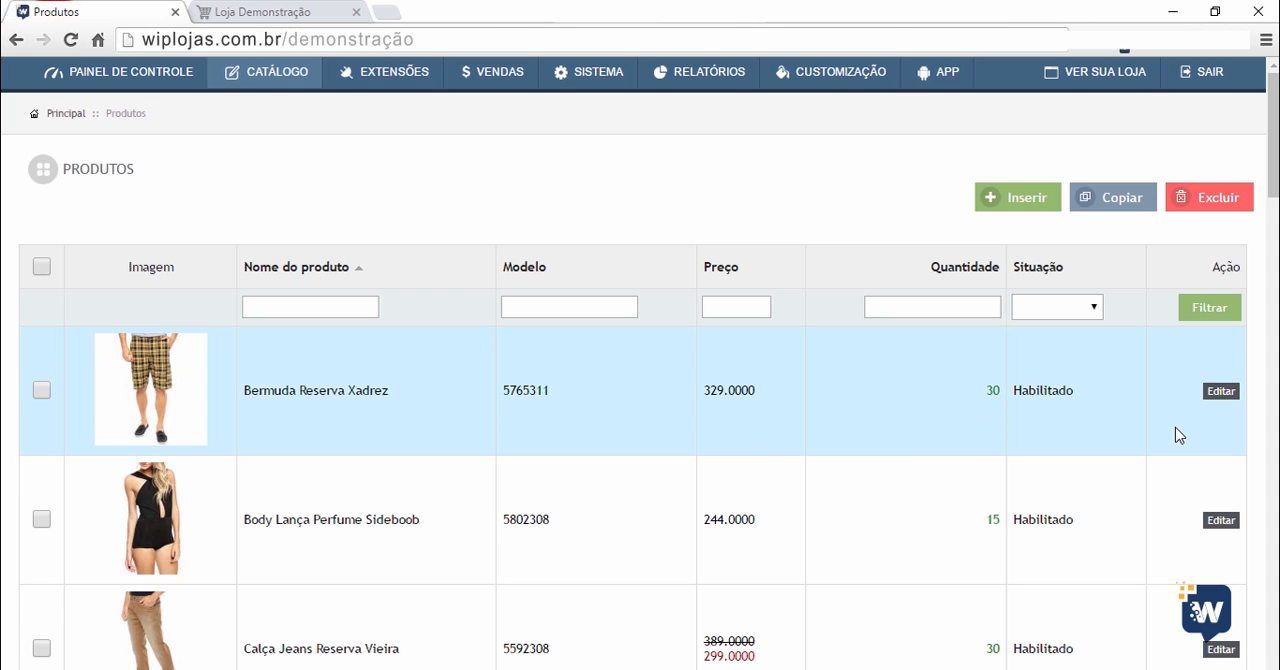
pyautogui.scroll(-3, 985, 438)
pyautogui.scroll(-10, 985, 438)
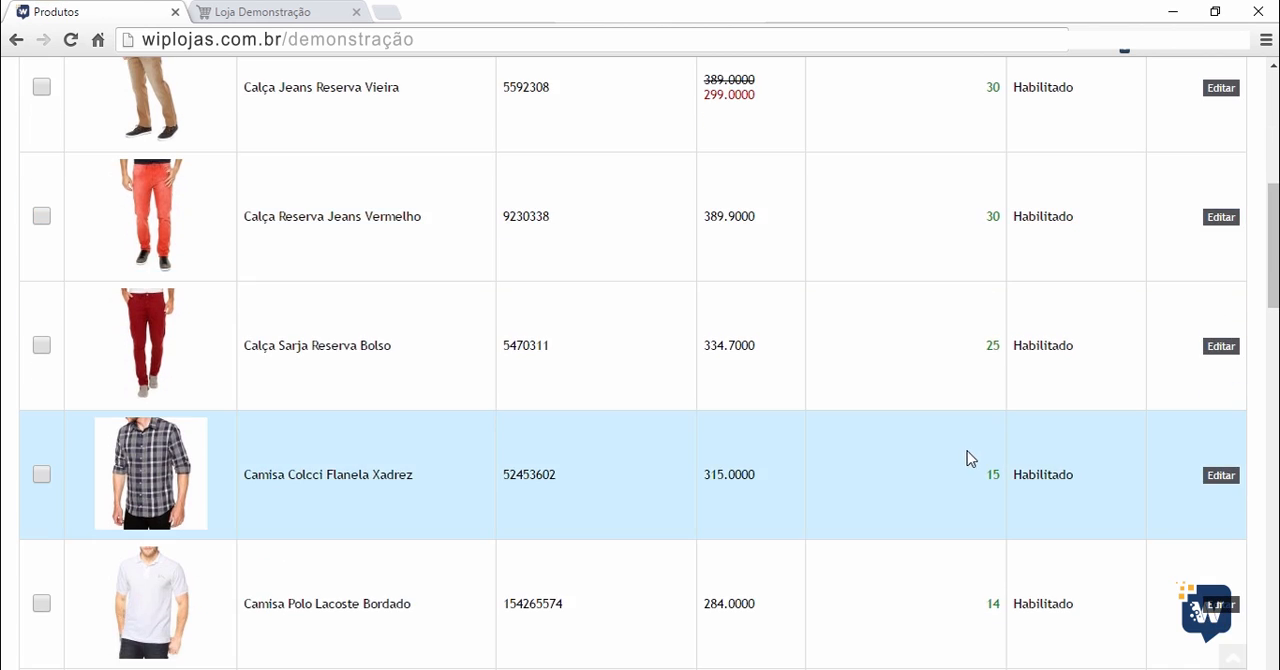
pyautogui.scroll(-7, 968, 462)
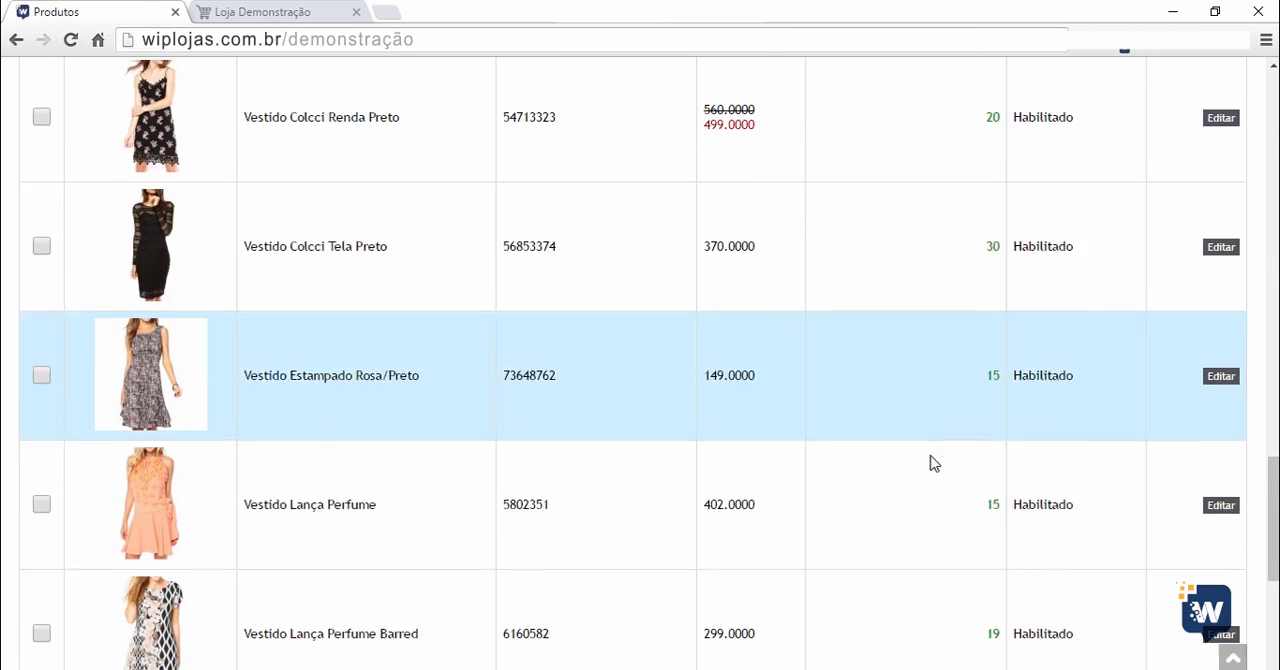
pyautogui.scroll(-5, 680, 389)
pyautogui.scroll(20, 680, 390)
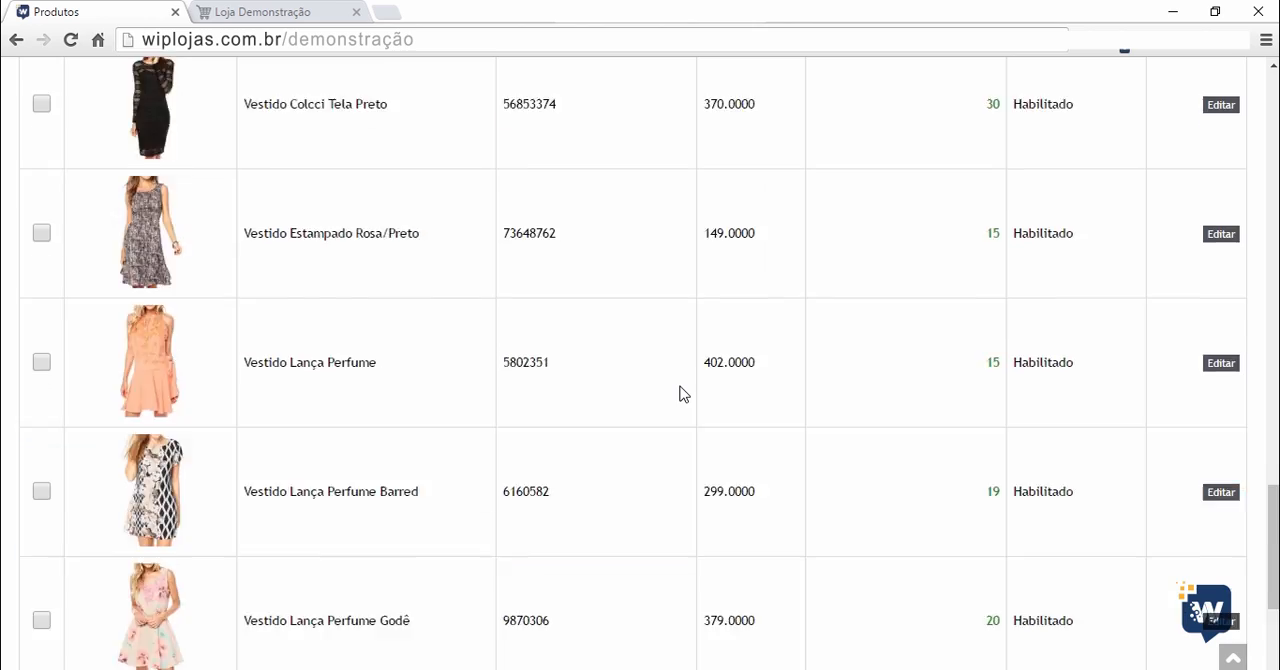
pyautogui.scroll(1, 655, 401)
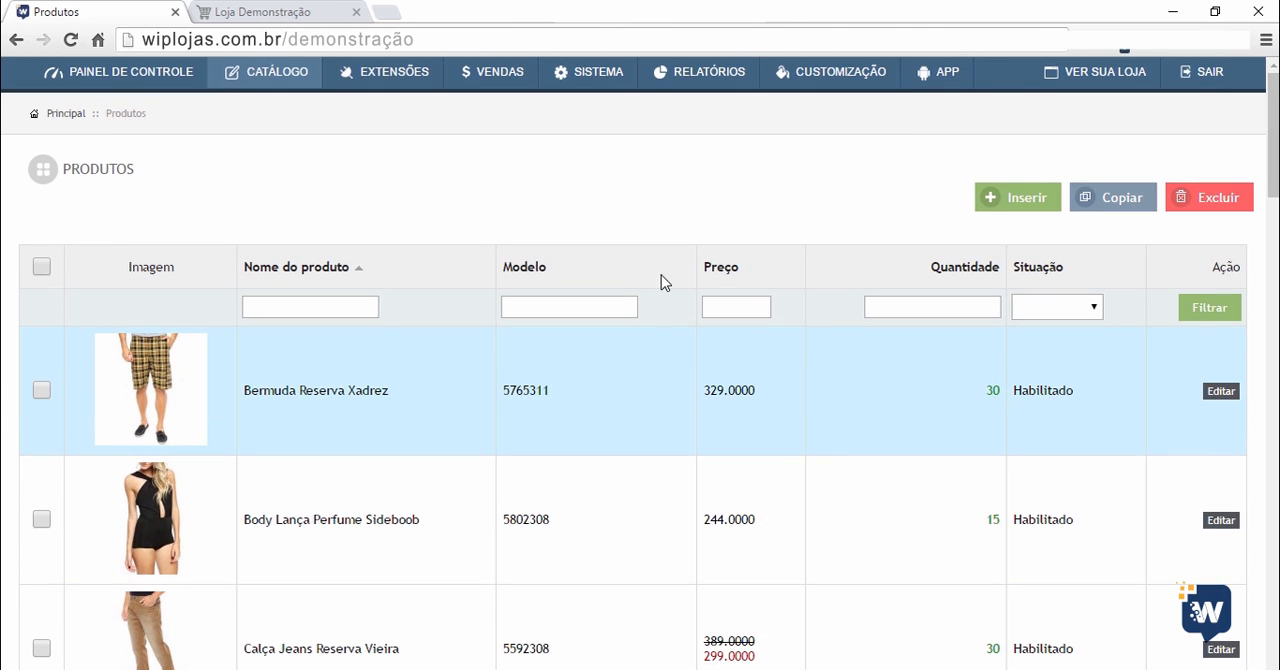
# Start a new product and name it "Produto teste vermelho modelo af36453 fabricado em algodão".
pyautogui.click(991, 208)
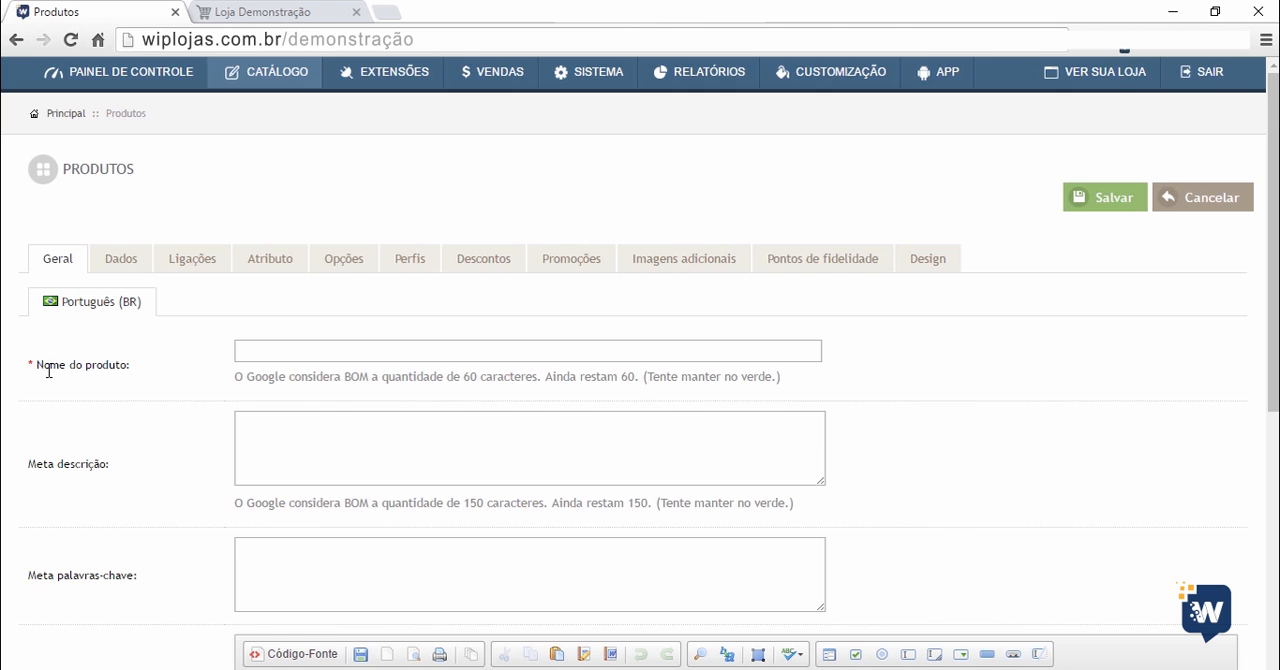
pyautogui.moveTo(30, 365); pyautogui.dragTo(115, 370)
pyautogui.click(110, 370)
pyautogui.click(269, 351)
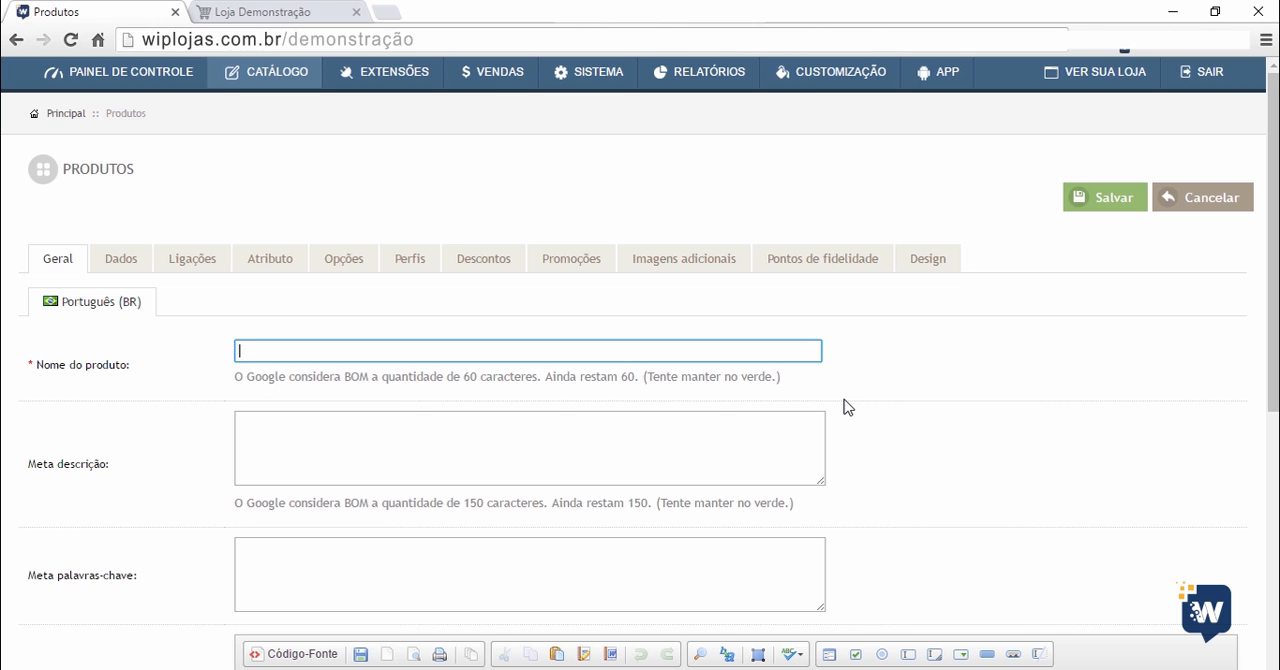
pyautogui.write('Produto teste verme')
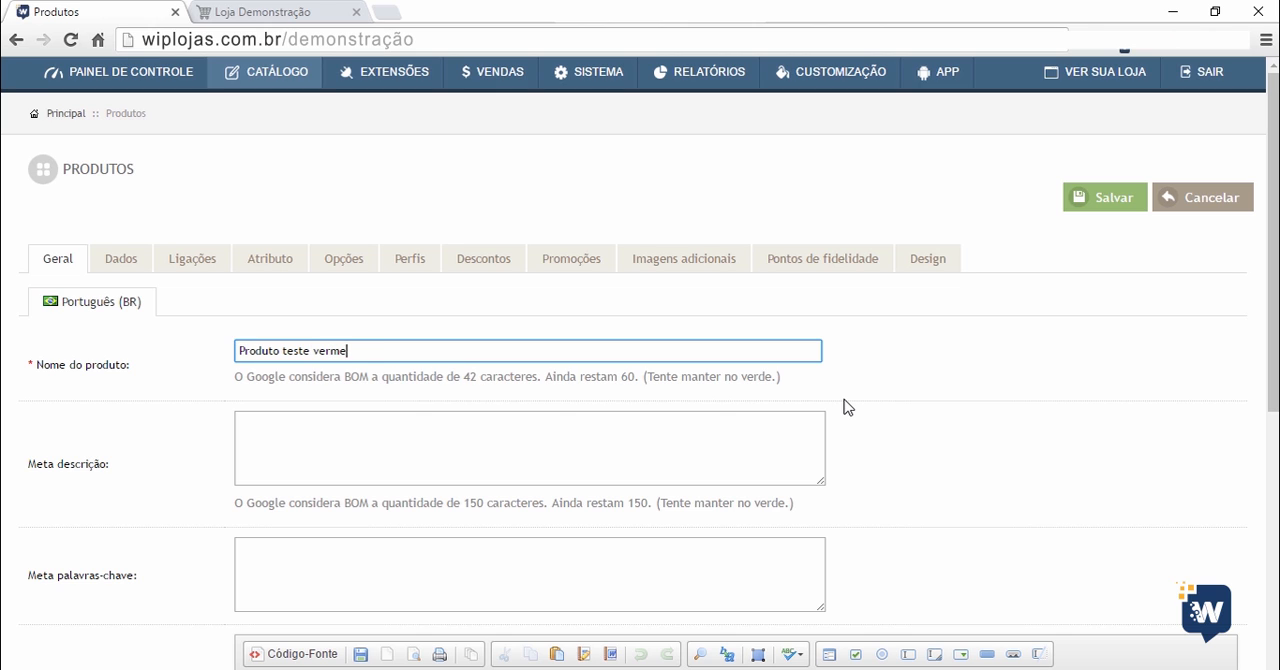
pyautogui.write('lho modelo af36453 fabricado em algodão')
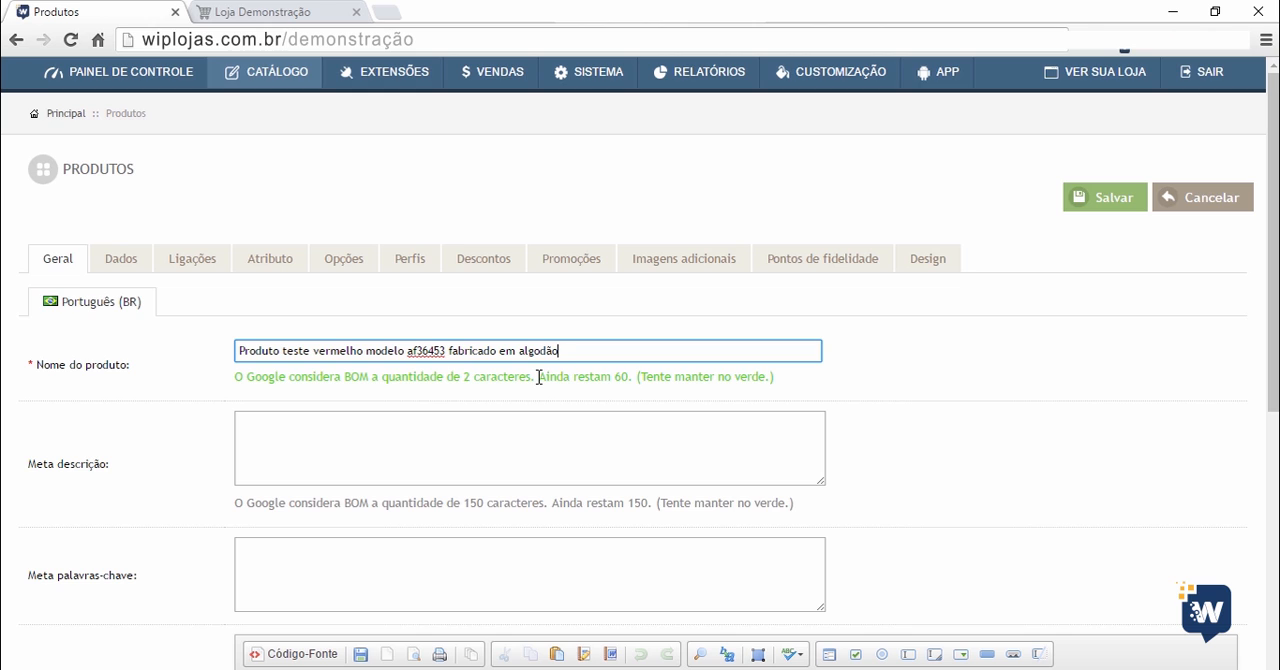
pyautogui.write('aaaaa')
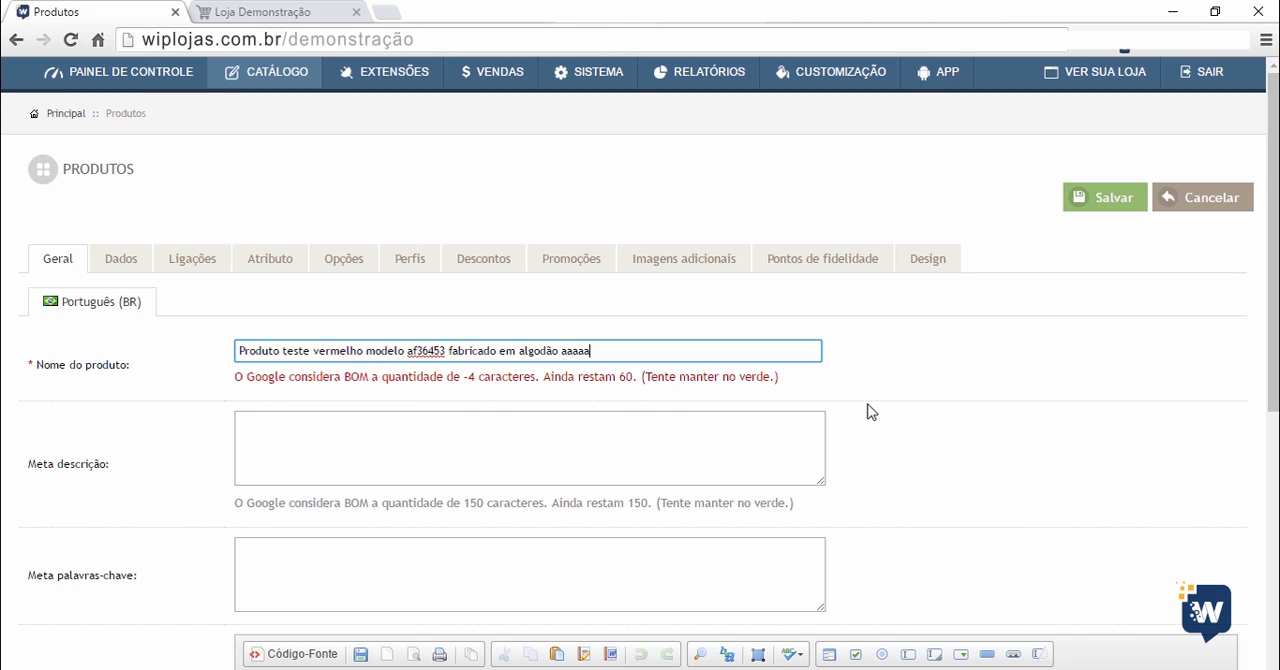
pyautogui.press('BackSpace')
pyautogui.press('BackSpace')
pyautogui.press('BackSpace')
pyautogui.press('BackSpace')
pyautogui.press('BackSpace')
pyautogui.press('BackSpace')
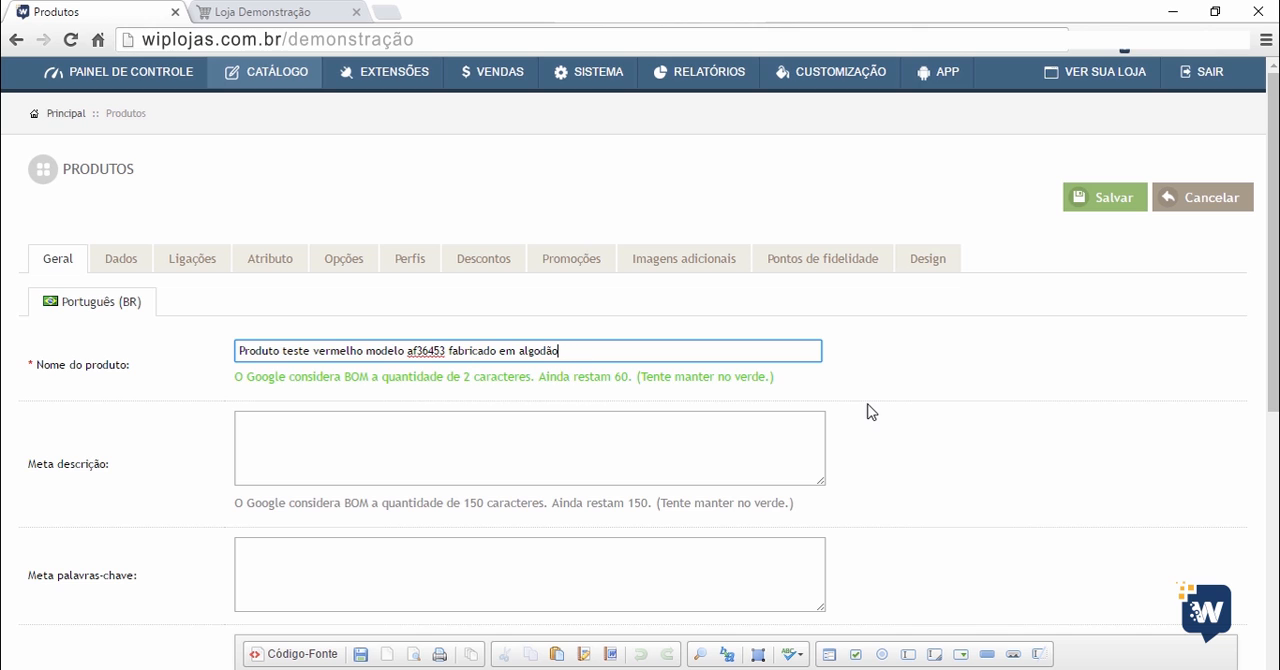
# Fill in the product's meta description with "Descrição teste para vídeo aula..", correcting the spelling of "vídeo".
pyautogui.click(333, 425)
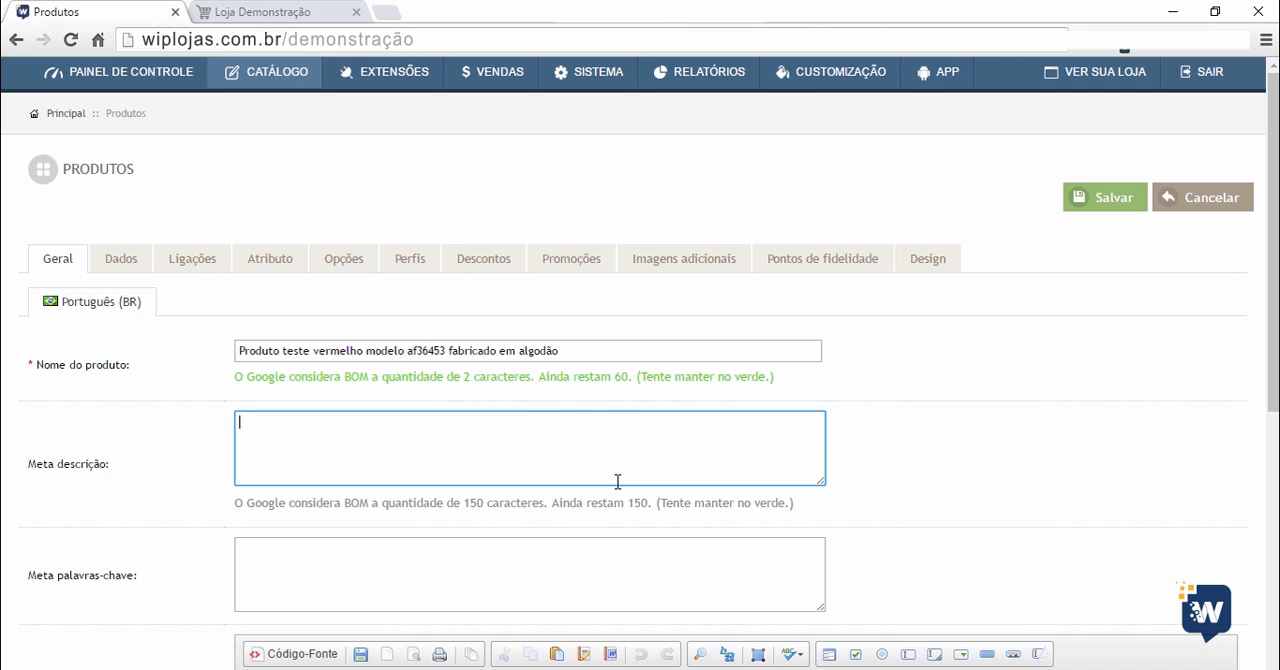
pyautogui.write('Descrição teste para video aula')
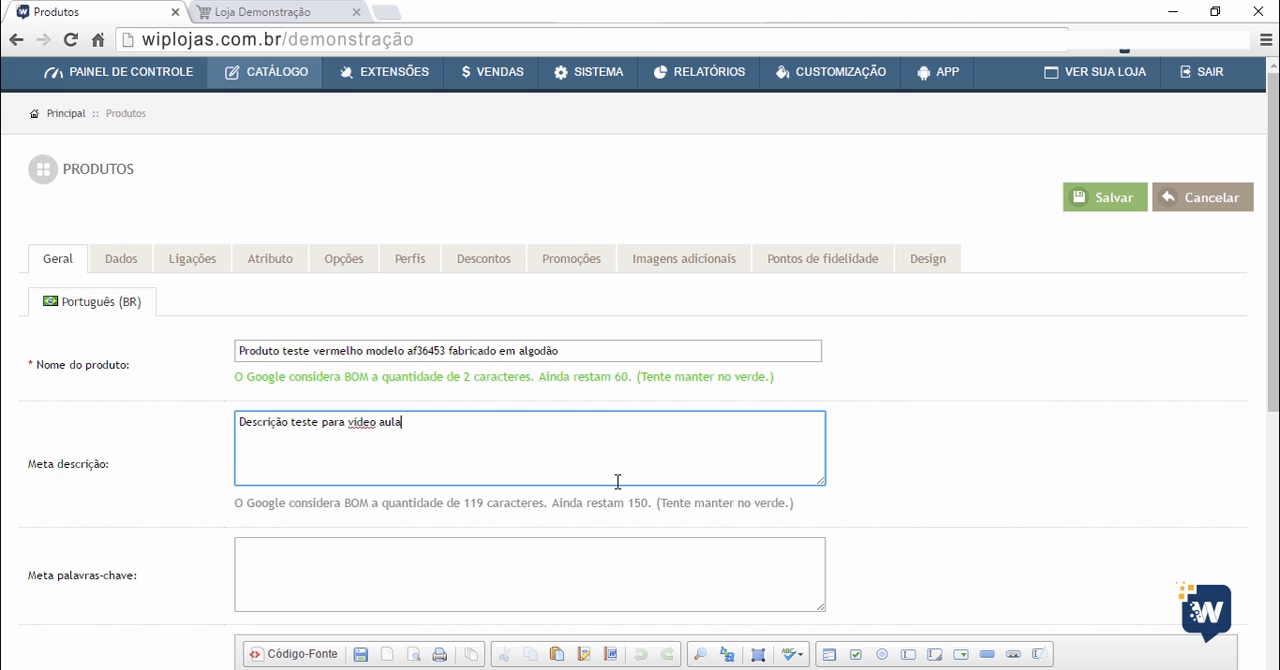
pyautogui.rightClick(371, 422)
pyautogui.click(415, 75)
pyautogui.click(468, 427)
pyautogui.write('..')
pyautogui.scroll(-1, 440, 434)
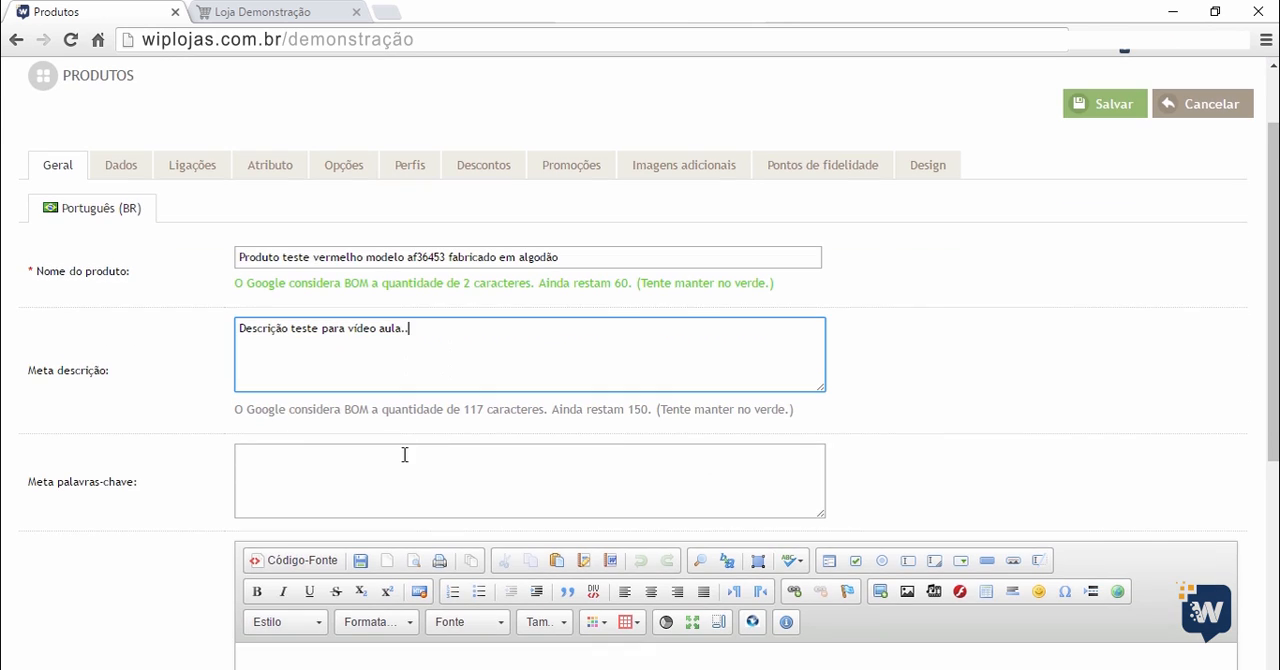
pyautogui.scroll(-2, 180, 455)
pyautogui.click(296, 318)
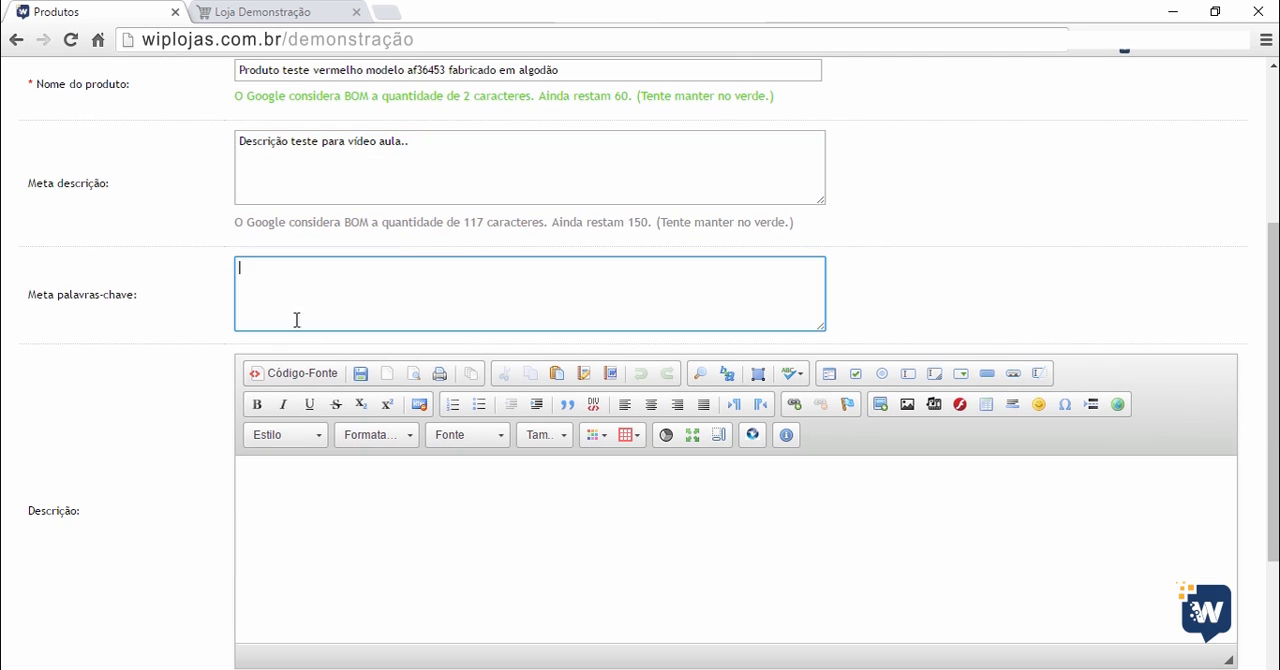
pyautogui.scroll(-1, 140, 500)
pyautogui.click(355, 410)
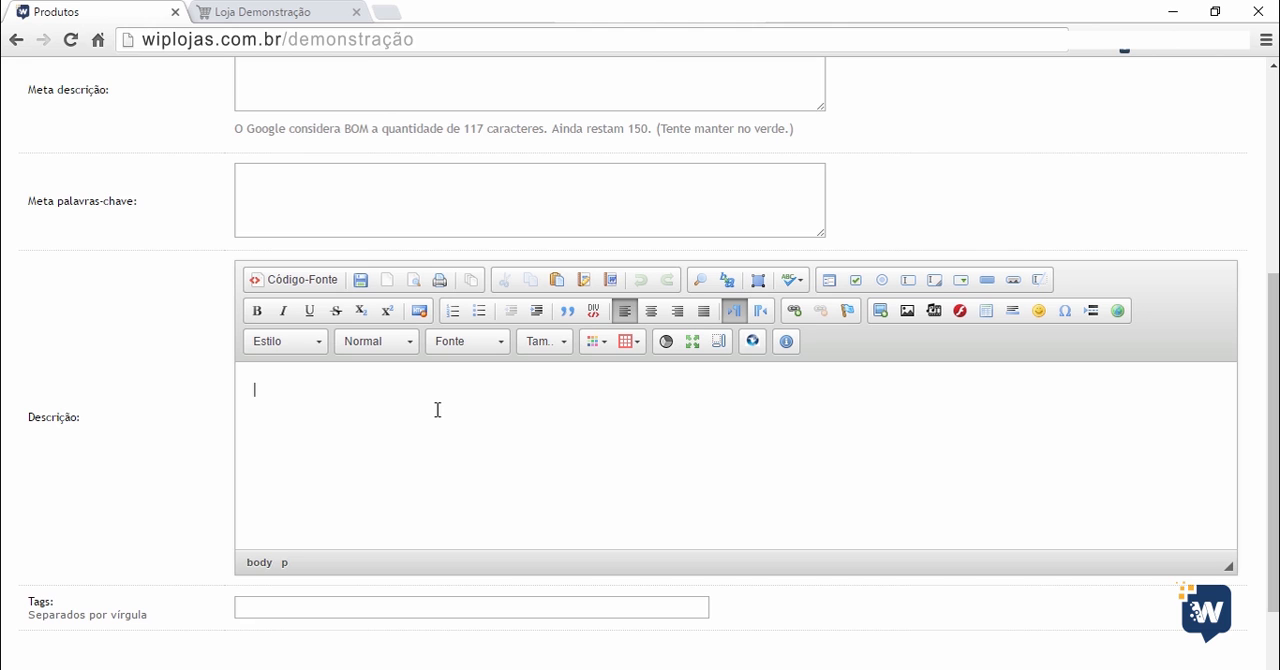
# Open the Calça Reserva Jeans Vermelho page in the demonstration storefront and examine its description and tags.
pyautogui.click(245, 12)
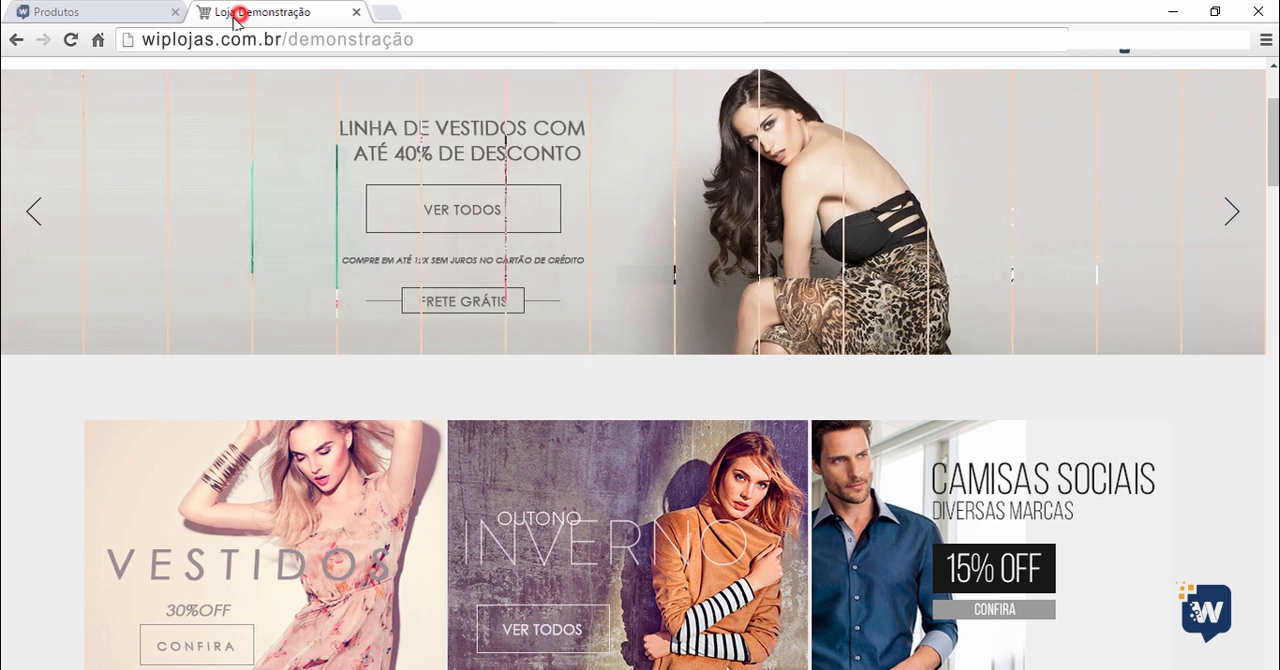
pyautogui.scroll(-1, 8, 390)
pyautogui.scroll(-6, 8, 390)
pyautogui.click(214, 428)
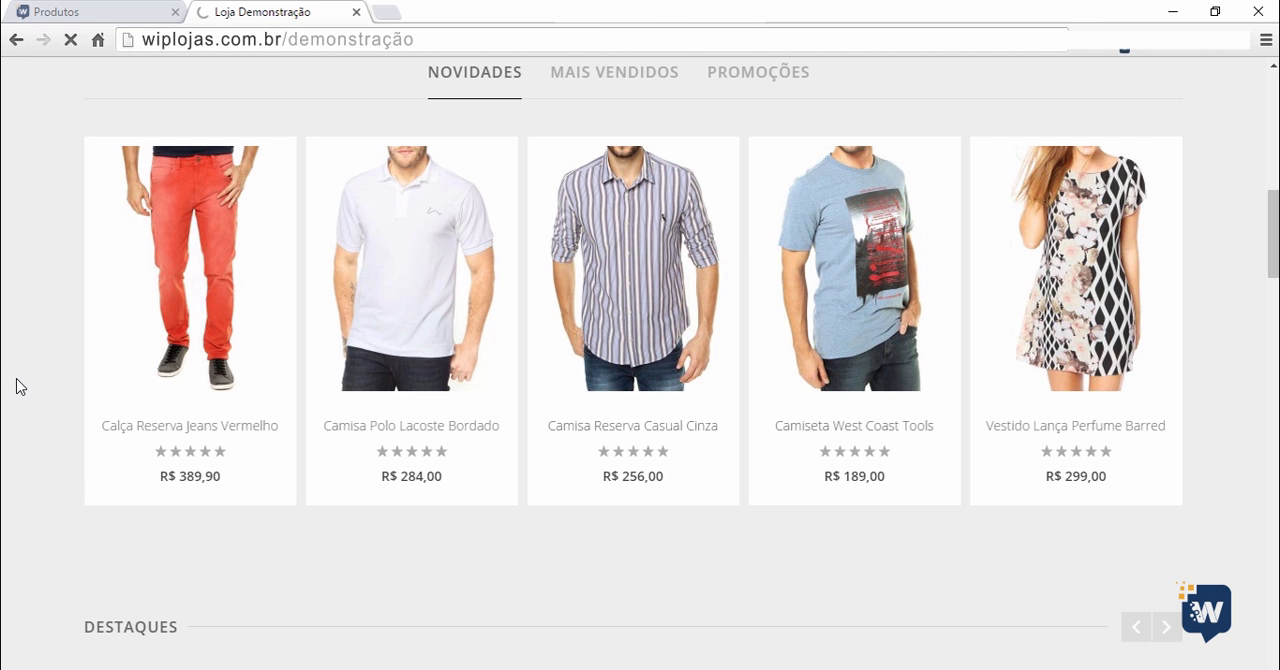
pyautogui.scroll(-10, 17, 384)
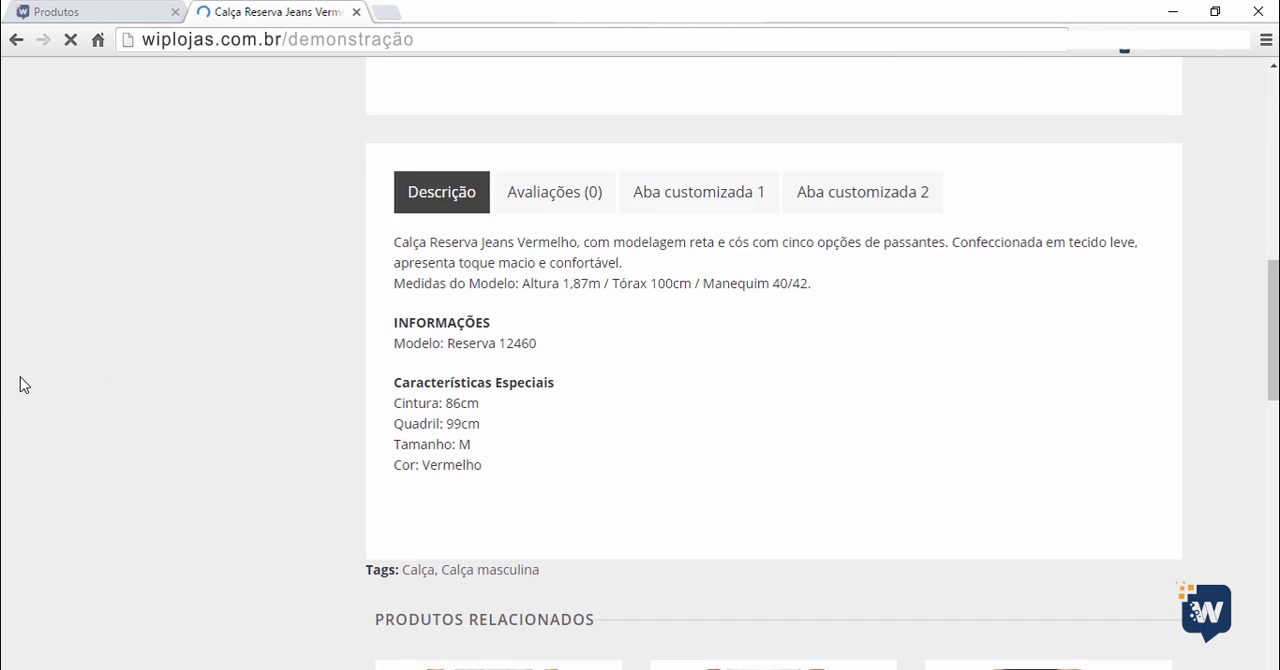
pyautogui.scroll(1, 21, 382)
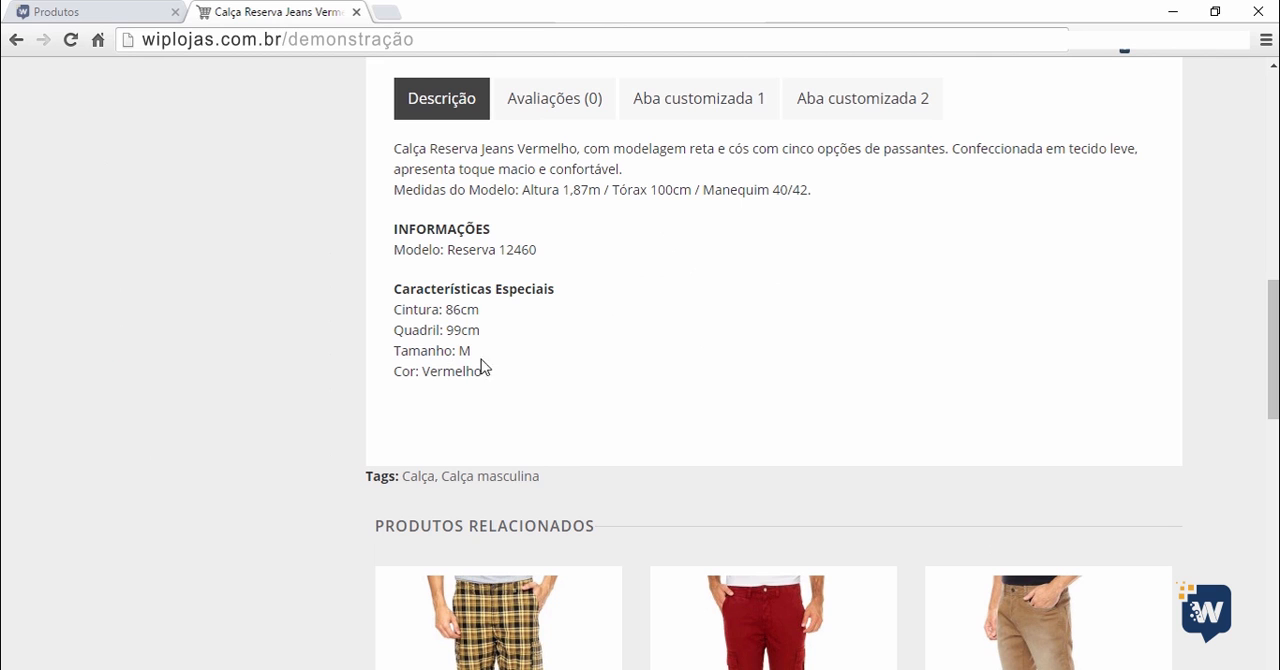
pyautogui.scroll(1, 800, 440)
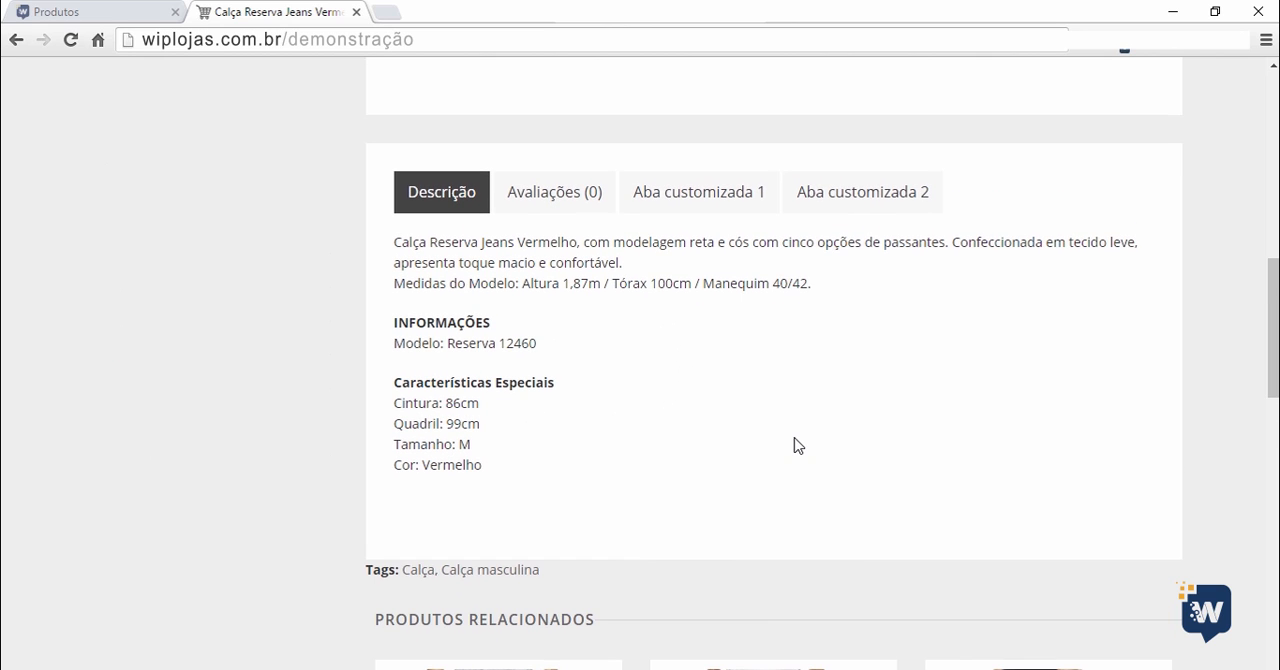
# Return to the new product form and set its tags to "Teste, Tag teste, Produto teste".
pyautogui.click(124, 17)
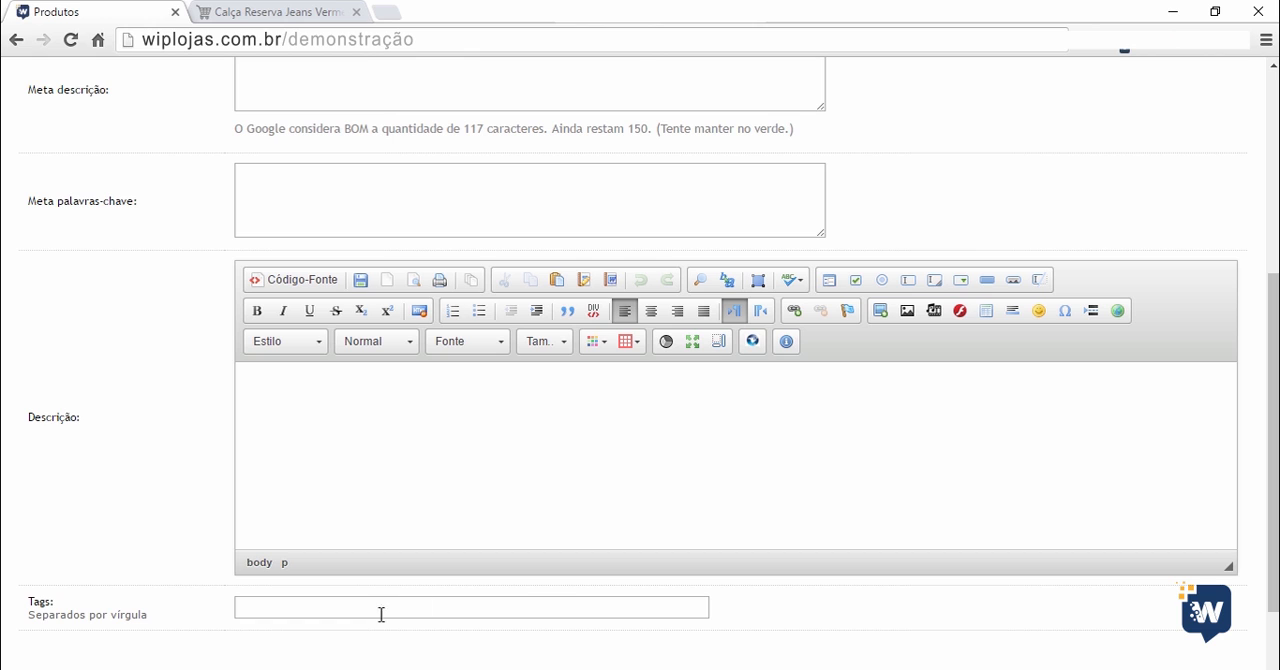
pyautogui.click(340, 606)
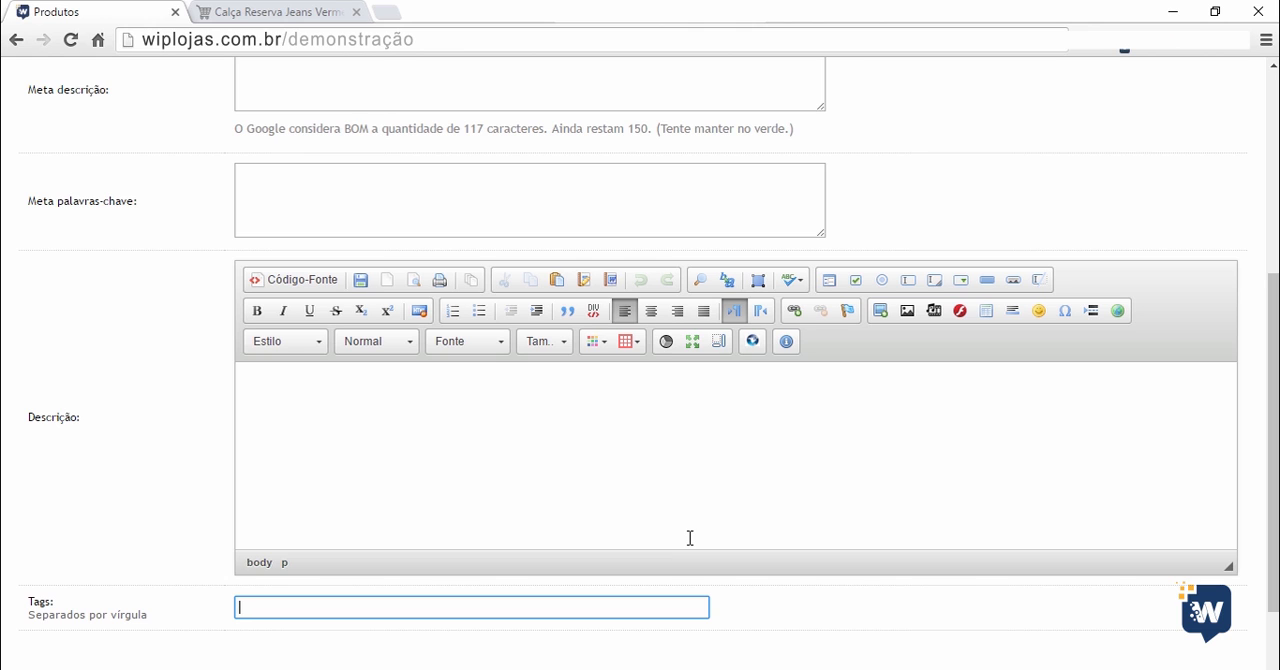
pyautogui.write('Teste, Tag teste, Produto teste')
# Set the product's model to "Preto-001" in its data section.
pyautogui.scroll(4, 815, 361)
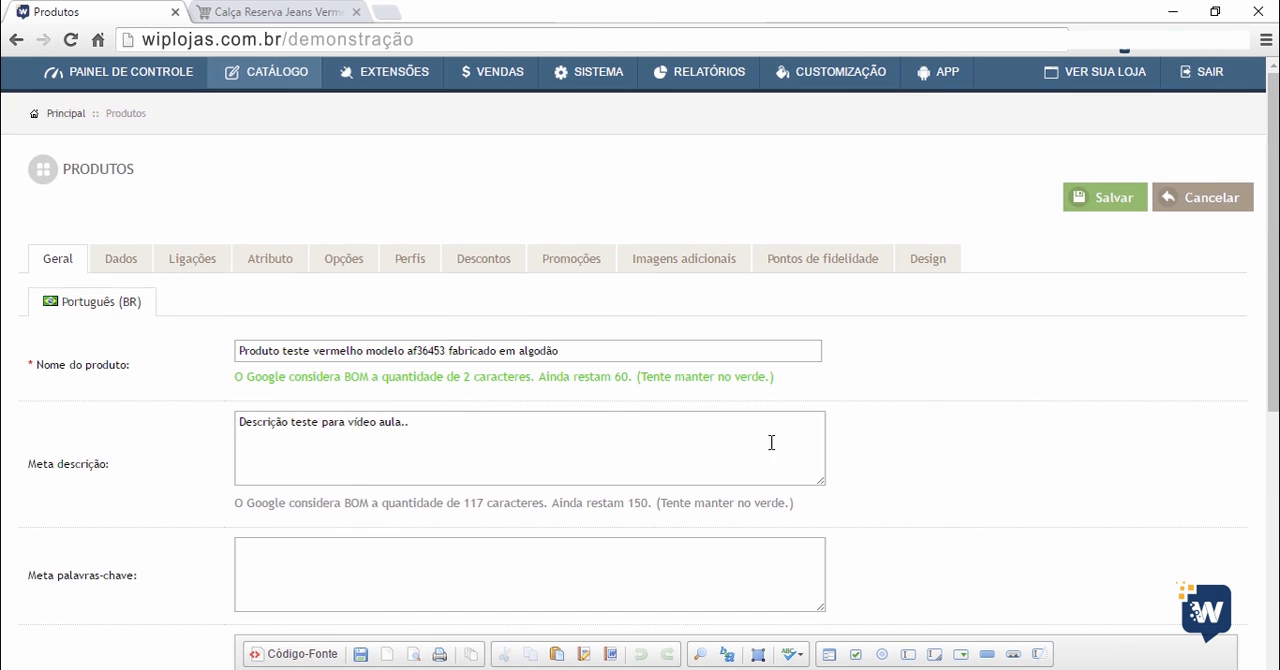
pyautogui.click(122, 262)
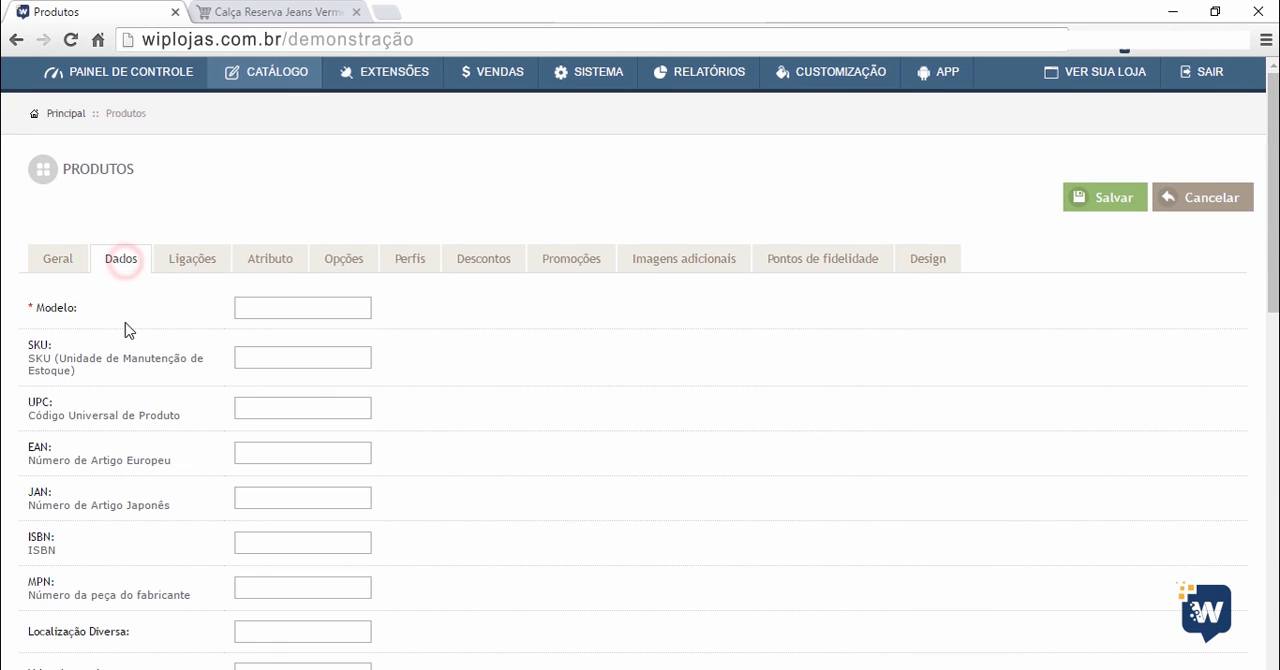
pyautogui.click(280, 307)
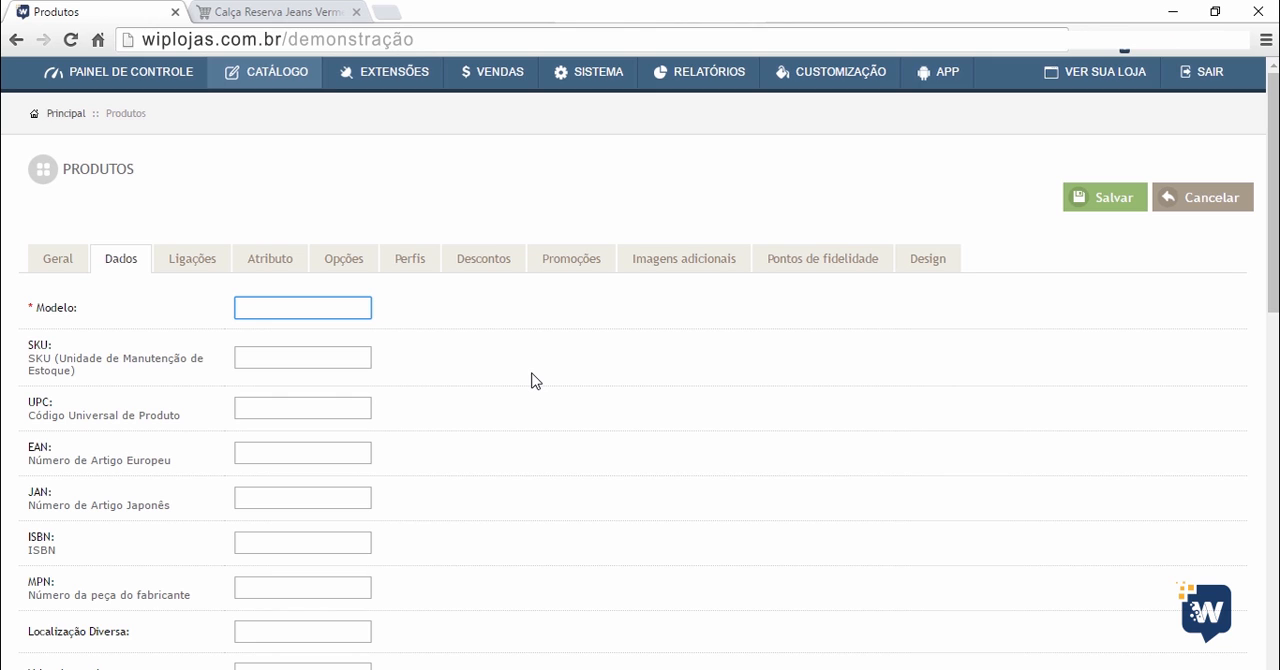
pyautogui.write('Preto-001')
pyautogui.scroll(-1, 503, 263)
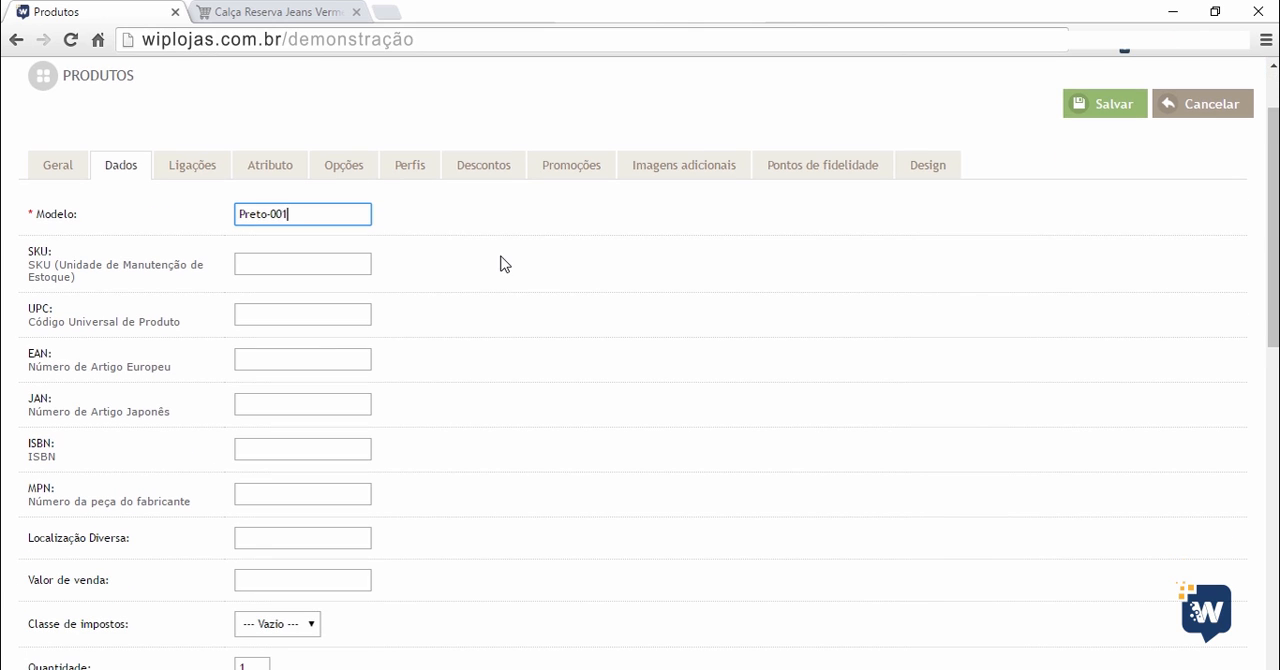
pyautogui.click(251, 266)
pyautogui.click(306, 319)
pyautogui.click(306, 361)
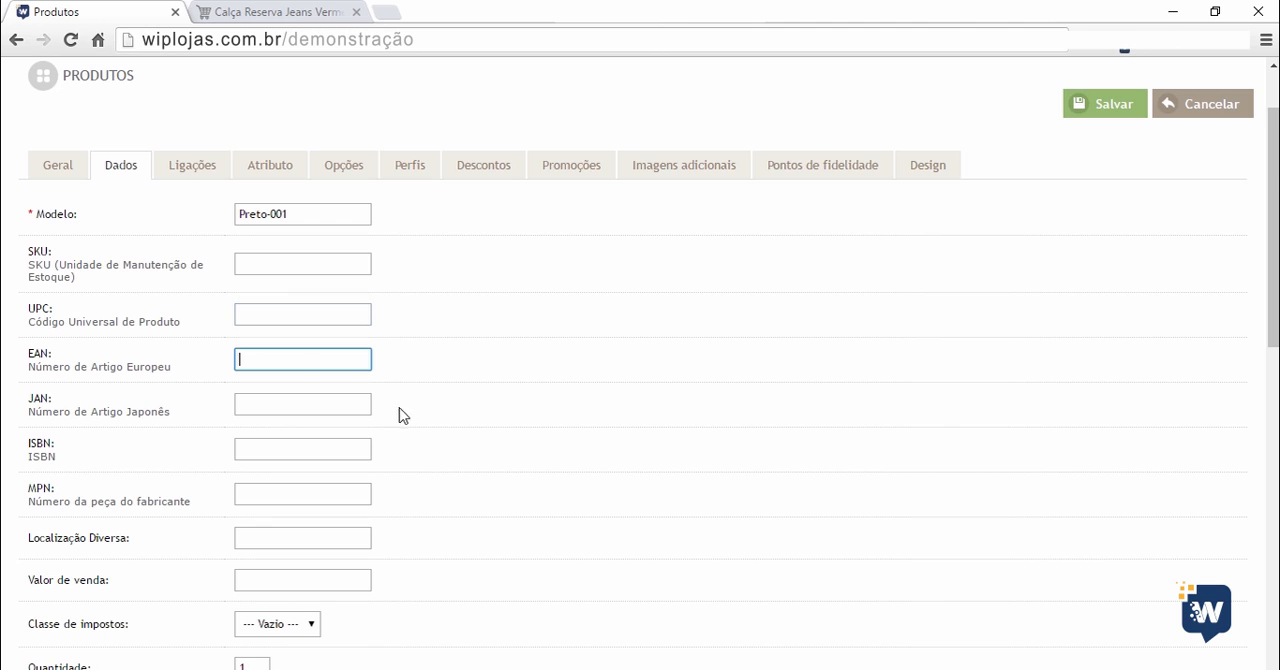
pyautogui.click(287, 406)
pyautogui.scroll(-1, 466, 363)
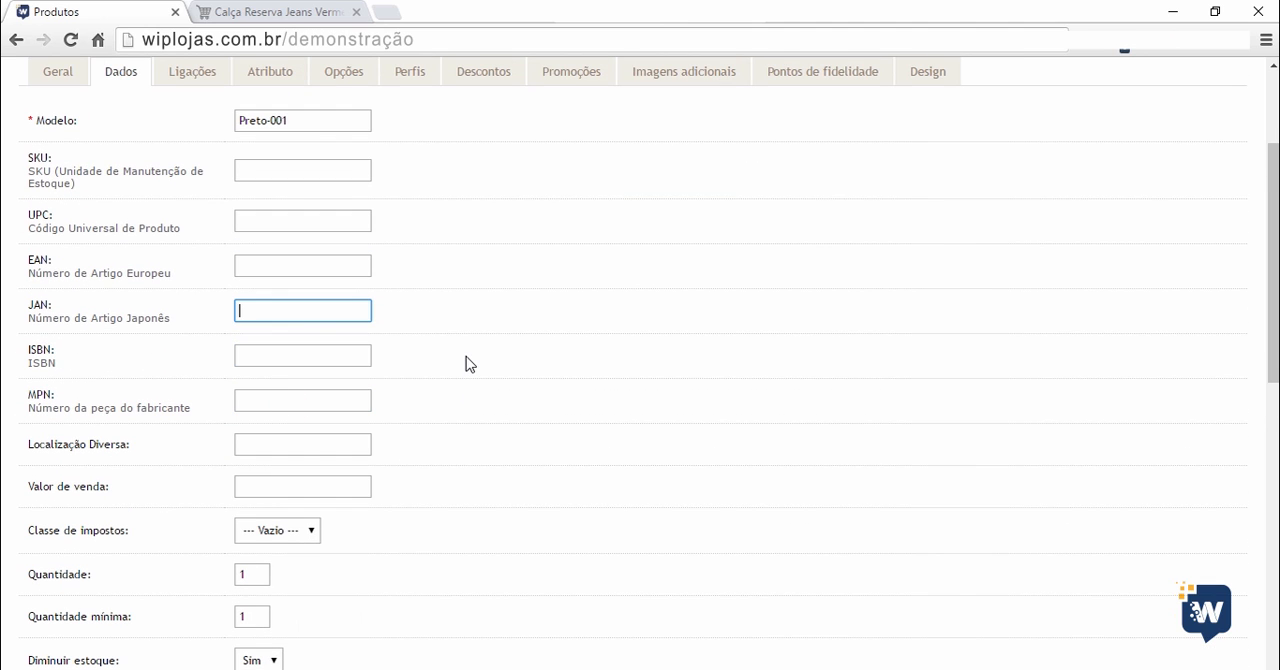
pyautogui.click(290, 402)
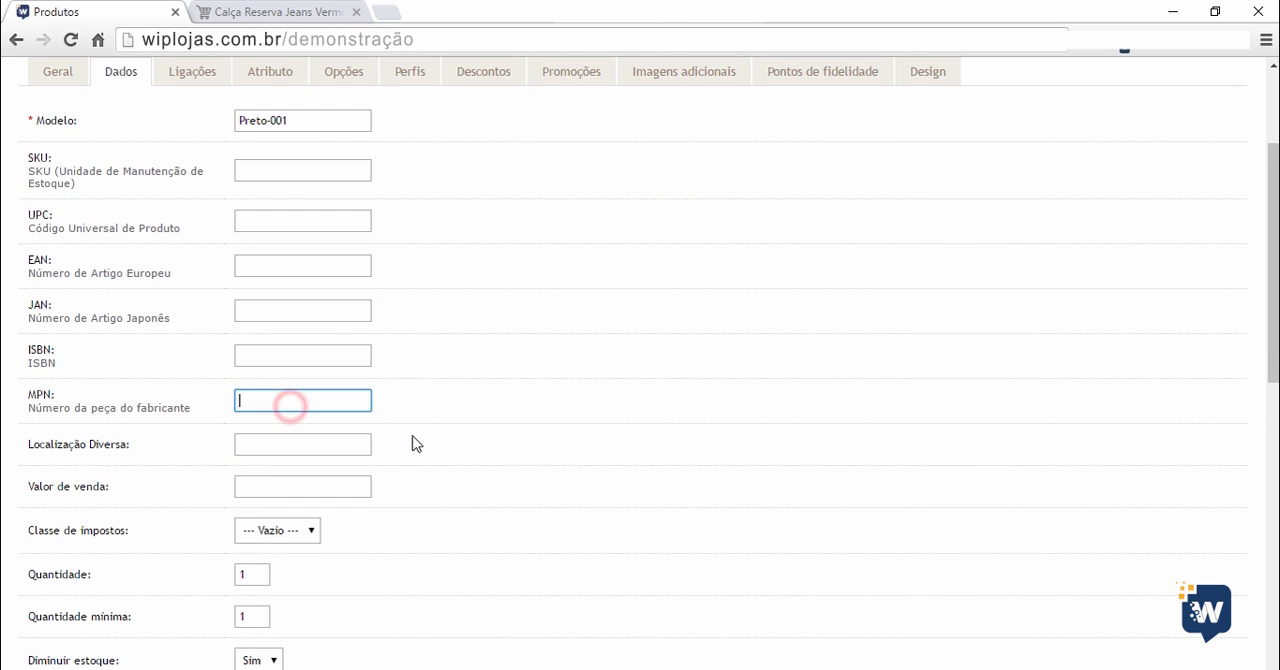
pyautogui.click(314, 443)
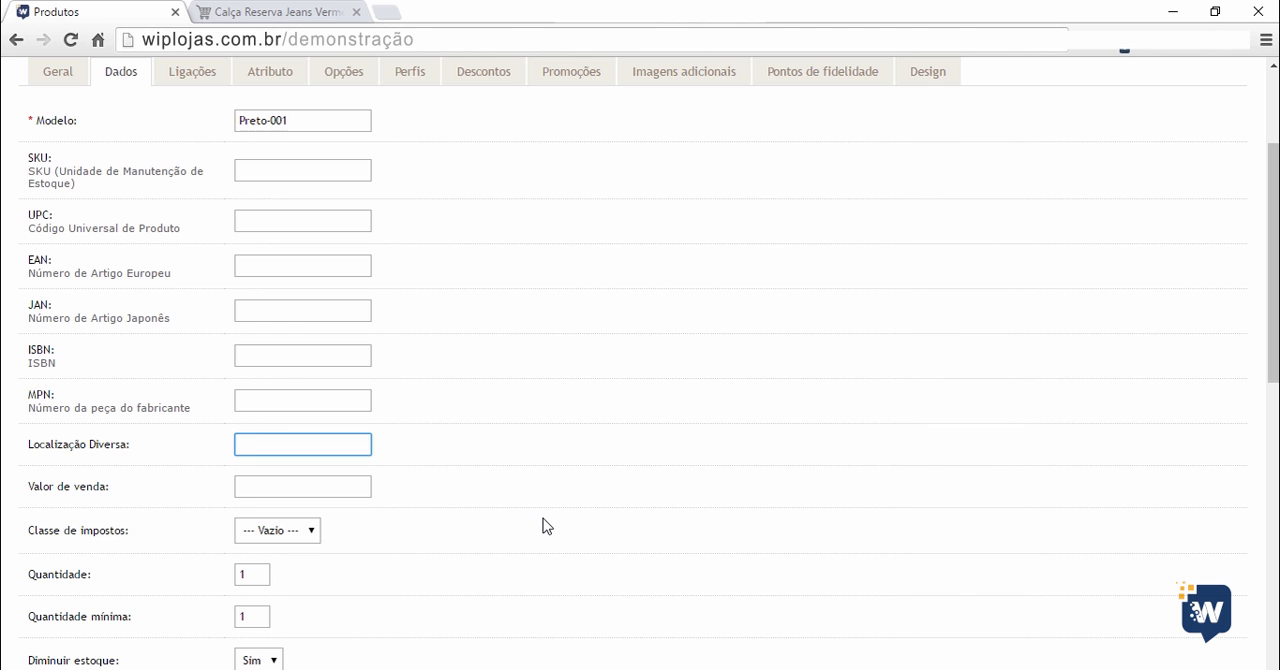
pyautogui.scroll(-1, 58, 440)
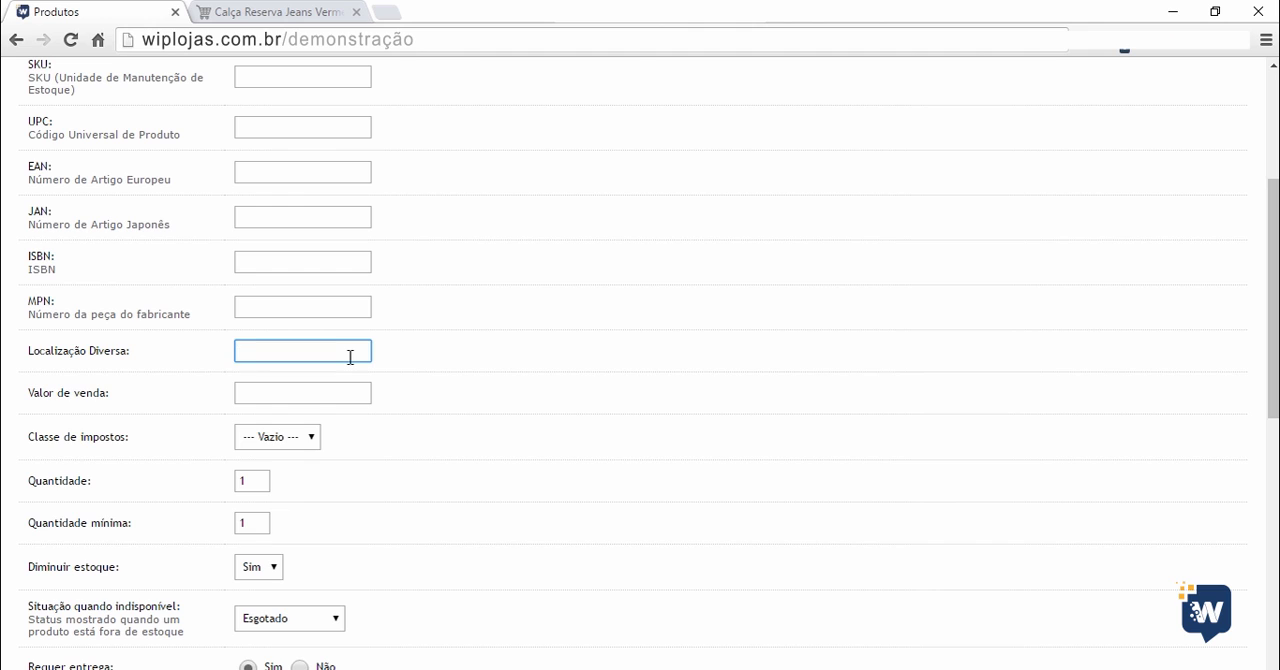
# Enter 1700.00 as the product's sale value and highlight its decimal part.
pyautogui.click(346, 391)
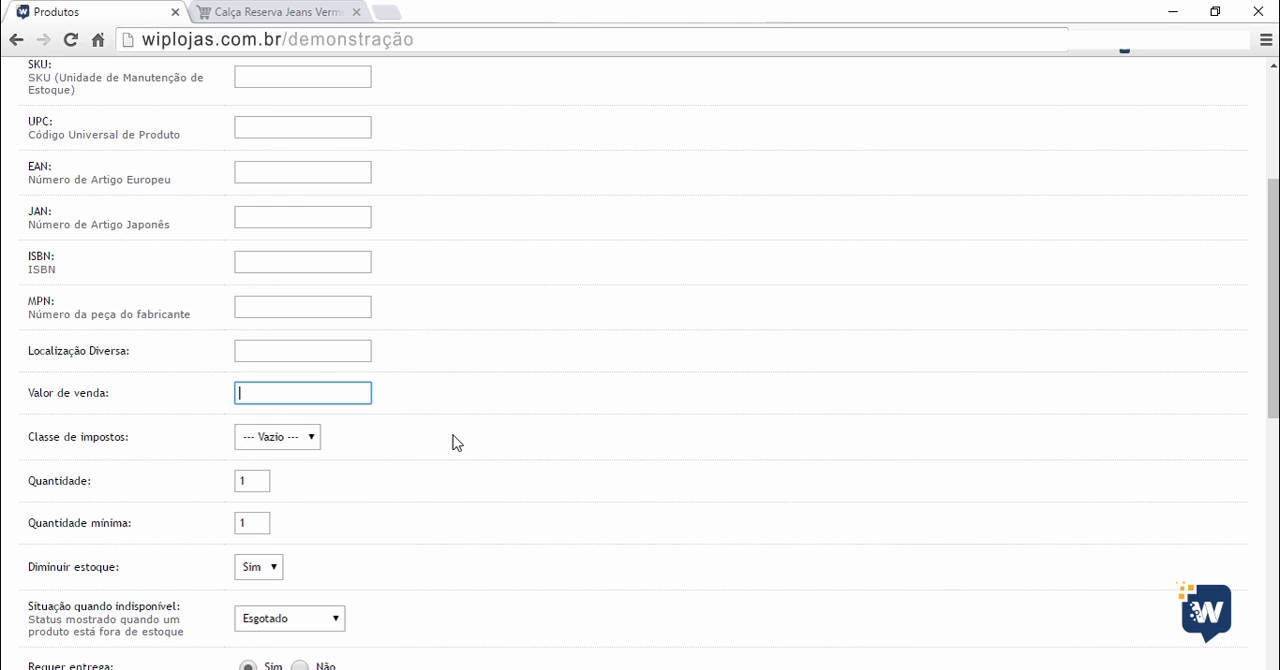
pyautogui.write('1700.00')
pyautogui.moveTo(262, 390)
pyautogui.mouseDown()
pyautogui.moveTo(237, 392)
pyautogui.moveTo(282, 392)
pyautogui.mouseUp()
# Replace the product's sale value with 80.50.
pyautogui.click(319, 392)
pyautogui.doubleClick(287, 392)
pyautogui.write('80.50')
# Set the product's stock quantity to 999, leaving the minimum quantity as it is.
pyautogui.scroll(-2, 255, 445)
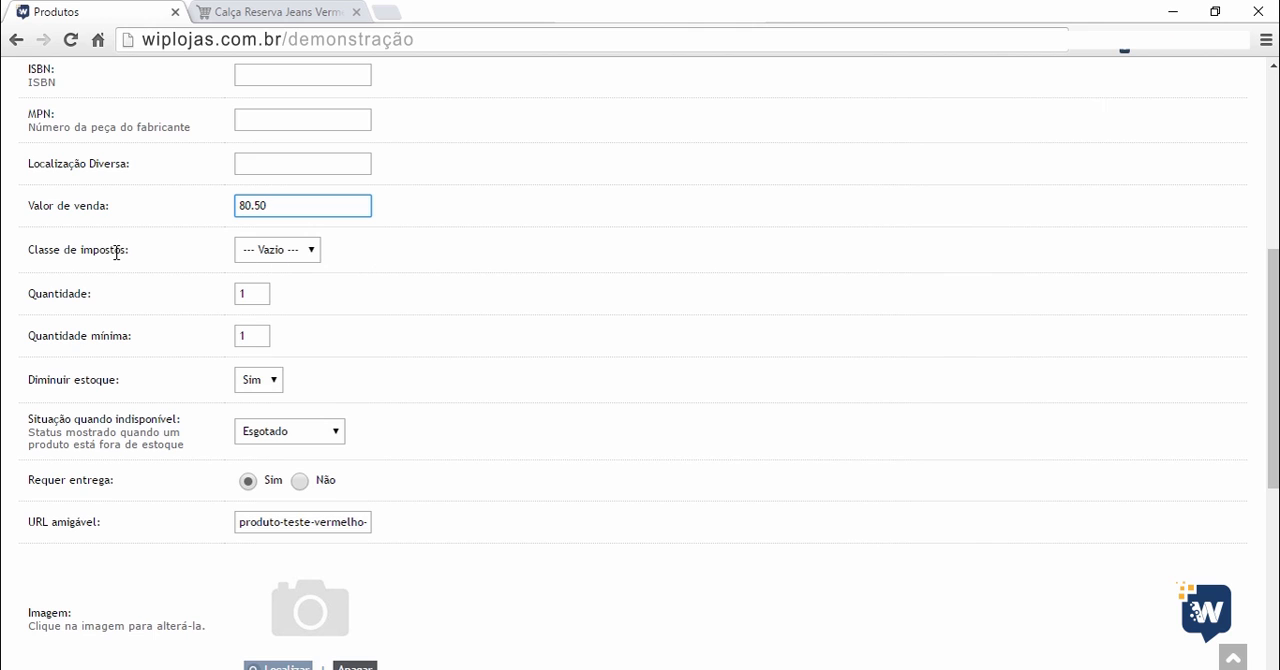
pyautogui.click(255, 293)
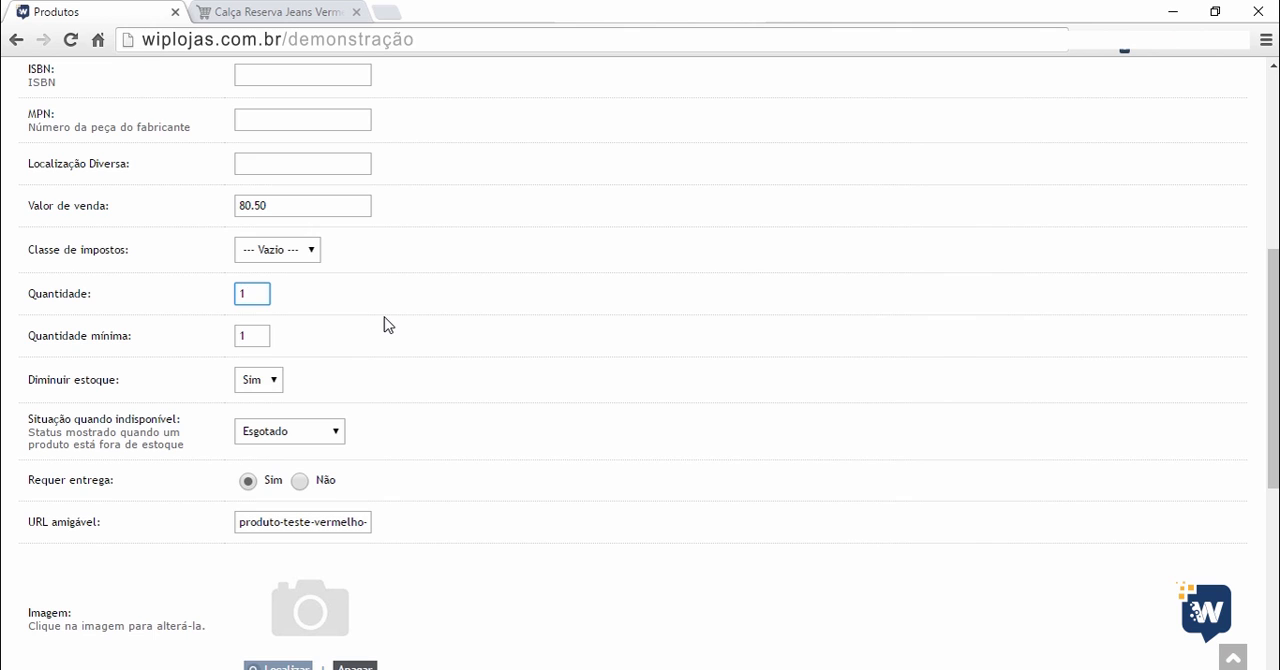
pyautogui.doubleClick(240, 294)
pyautogui.write('2')
pyautogui.press('BackSpace')
pyautogui.write('999')
pyautogui.click(258, 333)
pyautogui.click(347, 376)
# Switch the product's stock reduction option (Diminuir estoque) to Não and back to Sim.
pyautogui.click(274, 379)
pyautogui.click(269, 415)
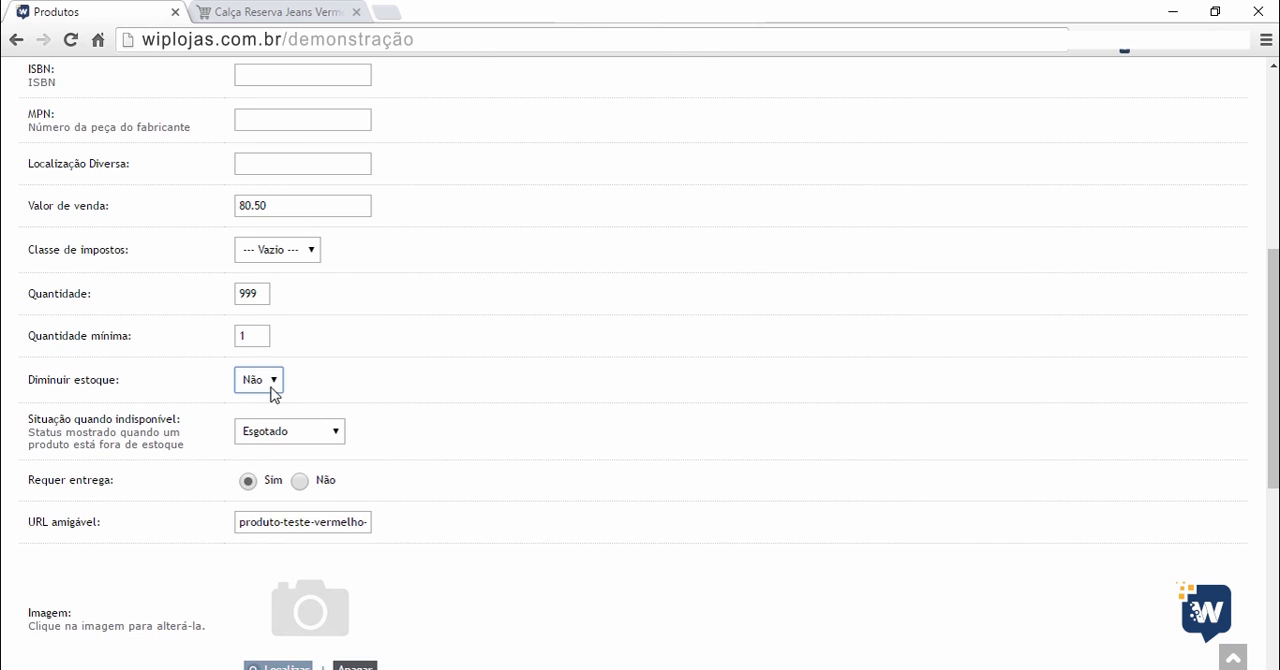
pyautogui.click(263, 293)
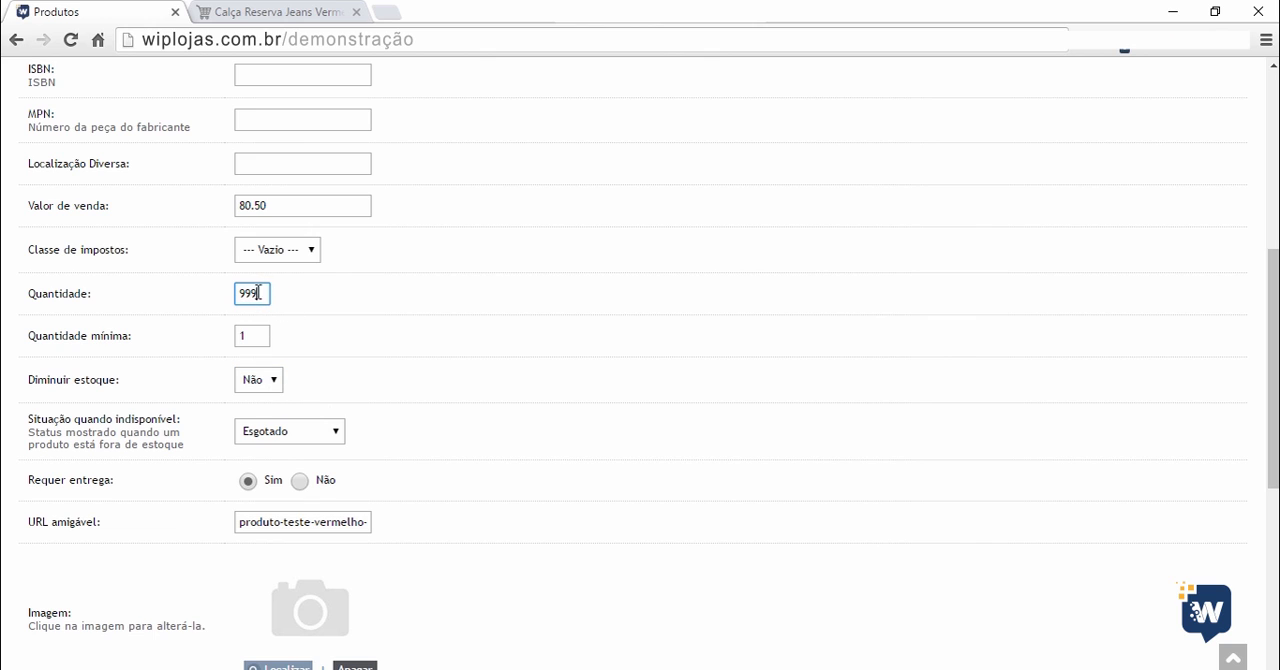
pyautogui.click(268, 381)
pyautogui.click(263, 399)
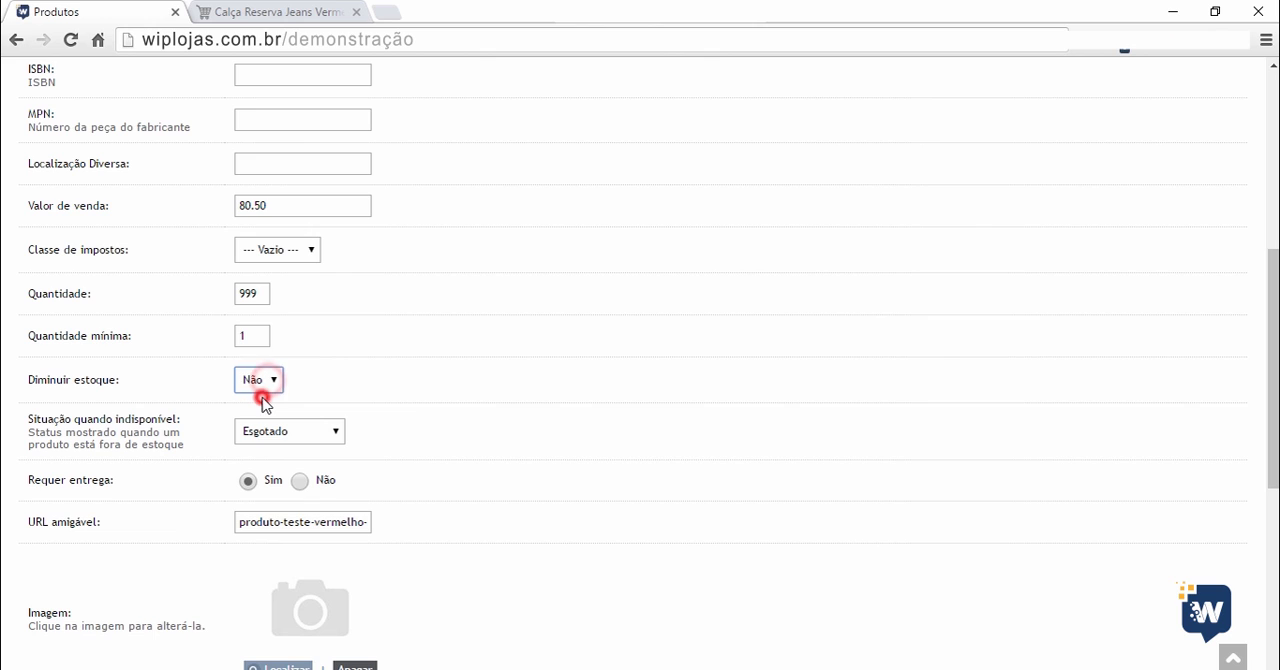
# Try quantities of 998 and 996 for the product and return the quantity to 999.
pyautogui.click(260, 293)
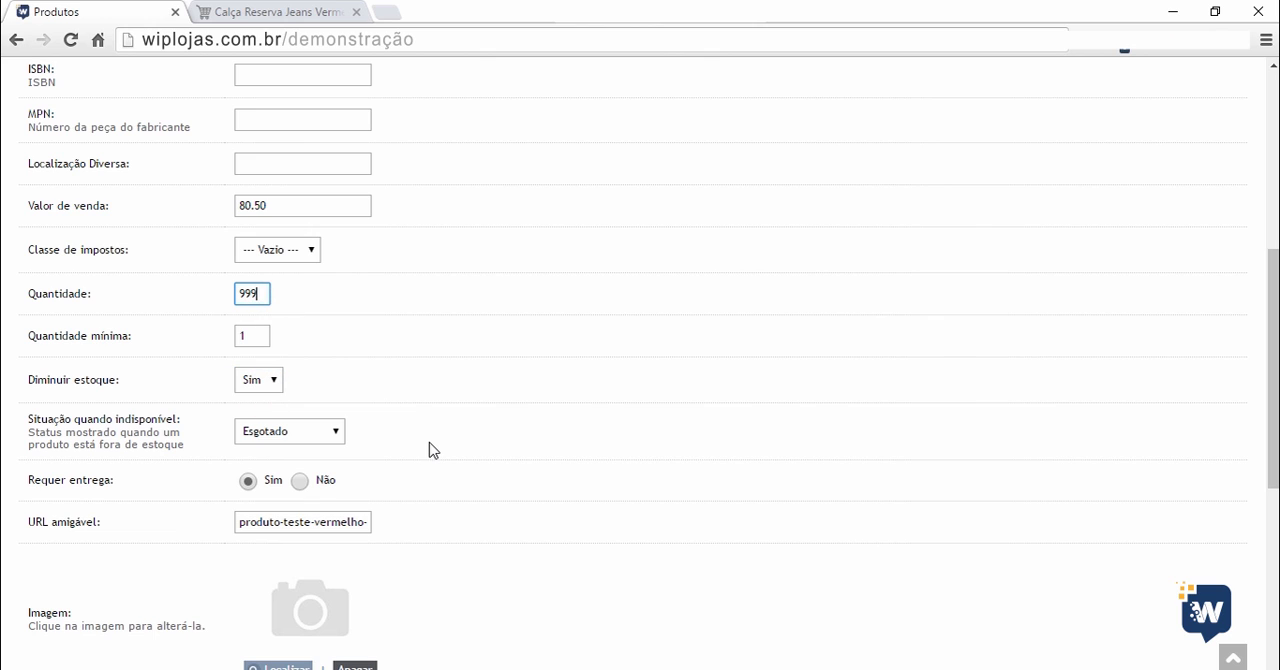
pyautogui.press('BackSpace')
pyautogui.write('8')
pyautogui.press('BackSpace')
pyautogui.write('6')
pyautogui.click(521, 440)
pyautogui.scroll(-1, 470, 370)
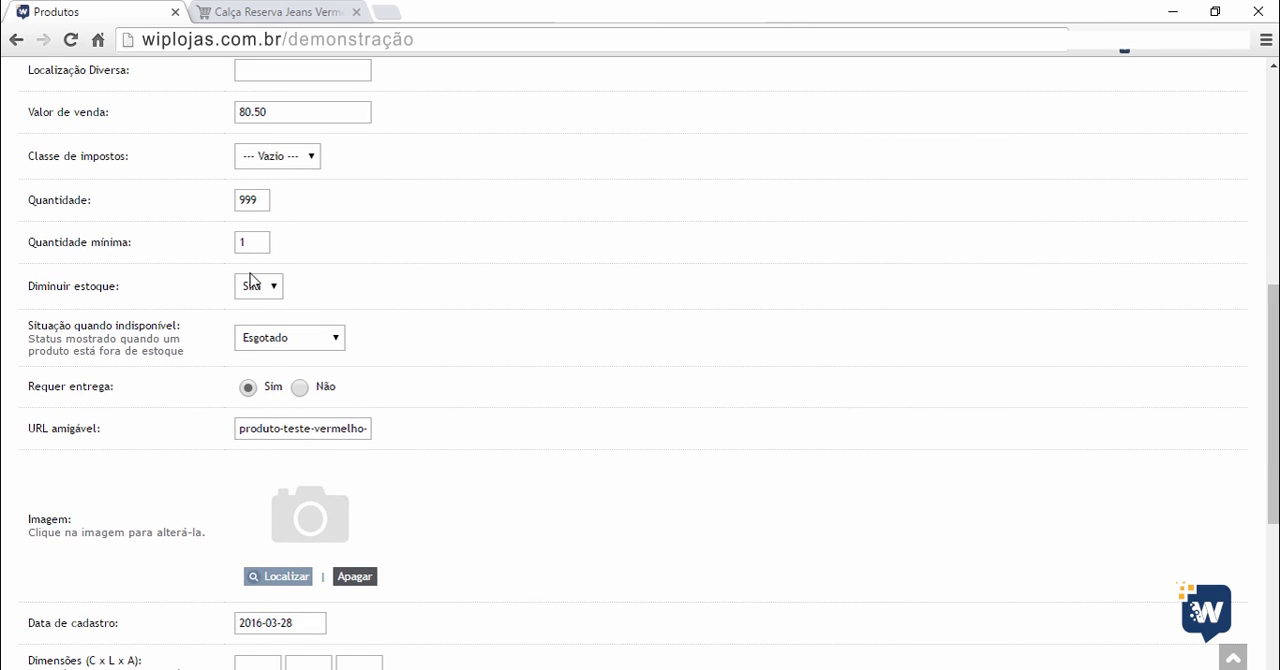
pyautogui.click(380, 345)
pyautogui.click(370, 386)
# Open the image manager for the product's main image and browse to the demonstracao folder inside produtos.
pyautogui.scroll(-2, 465, 458)
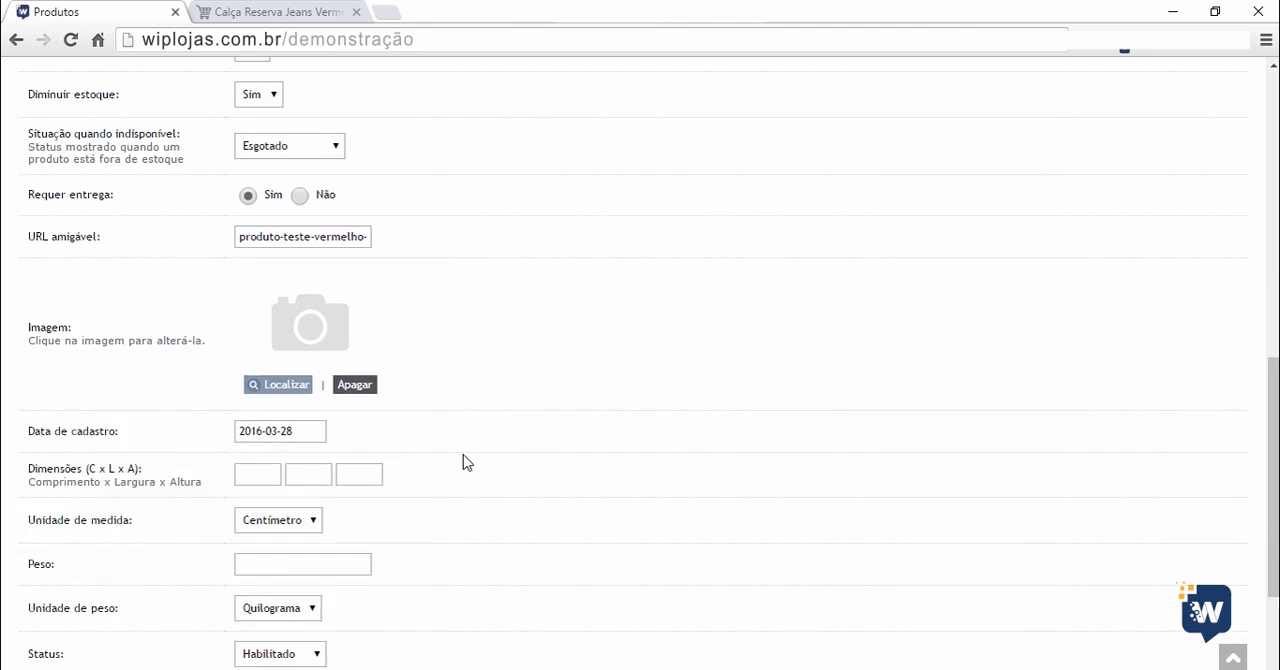
pyautogui.scroll(-1, 468, 459)
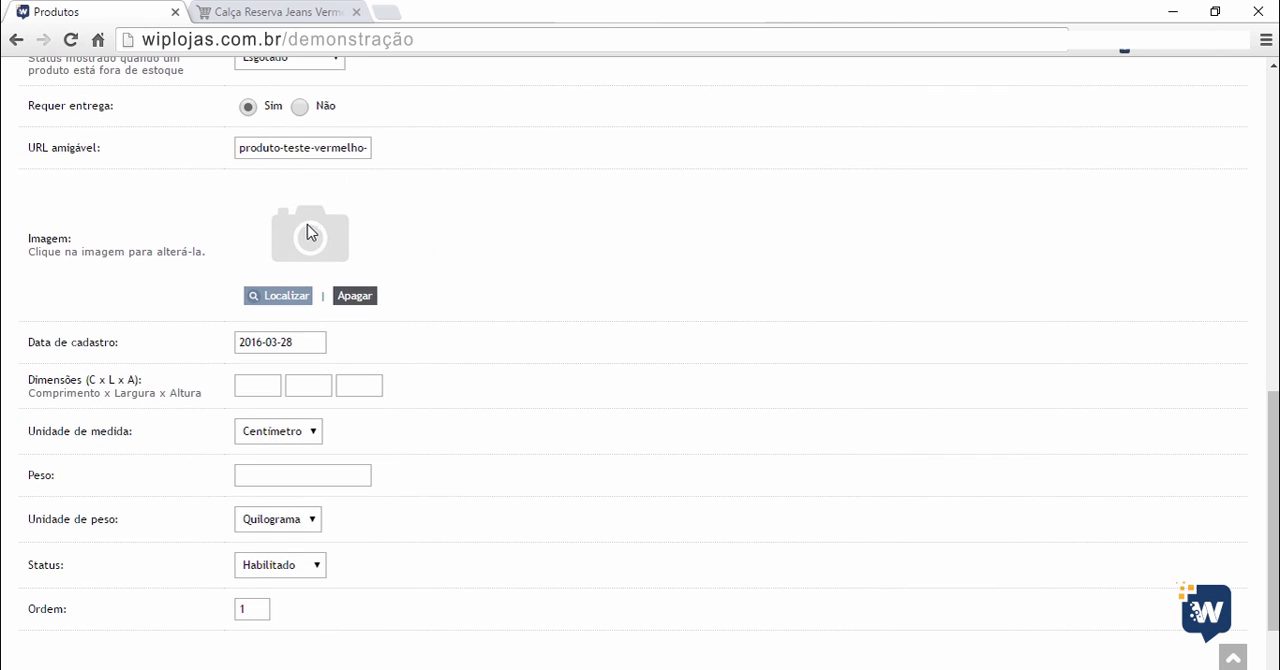
pyautogui.click(277, 298)
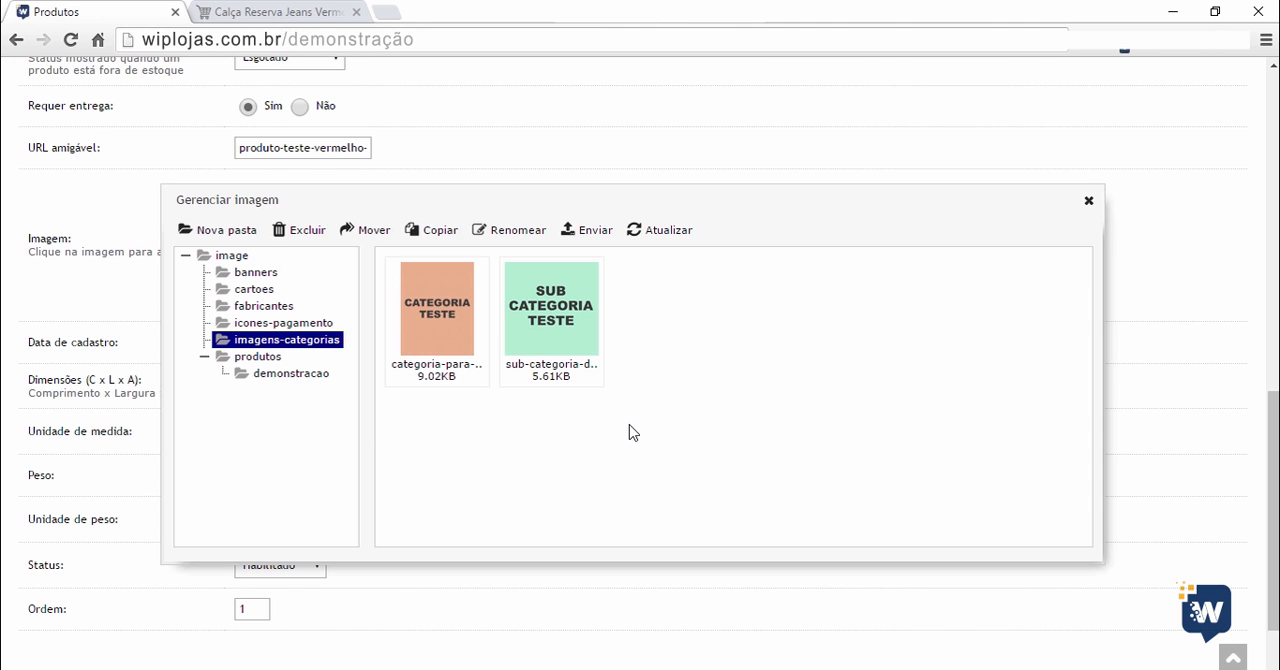
pyautogui.click(264, 358)
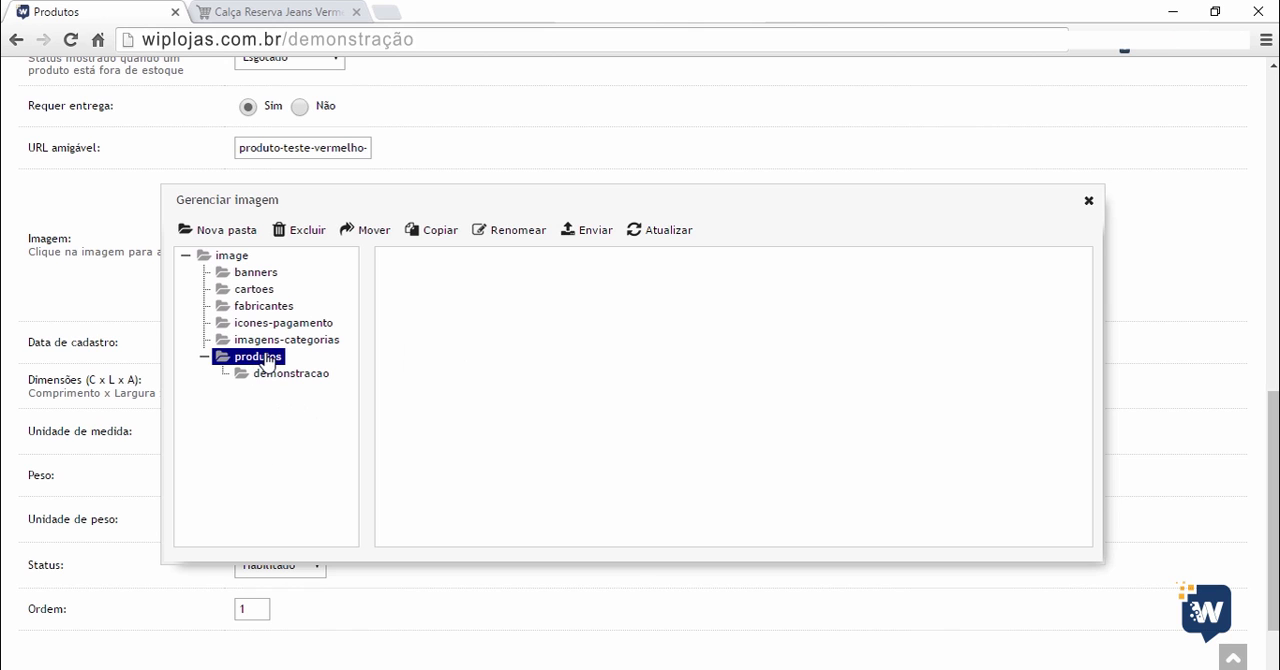
pyautogui.click(291, 375)
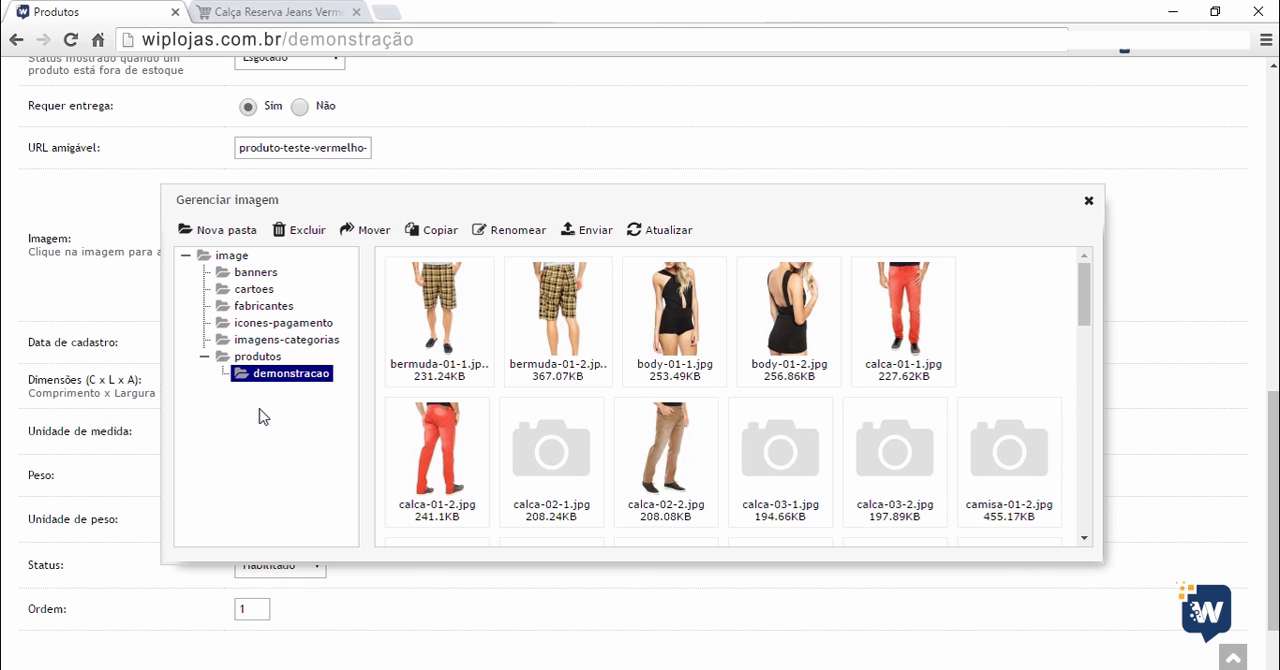
pyautogui.click(254, 358)
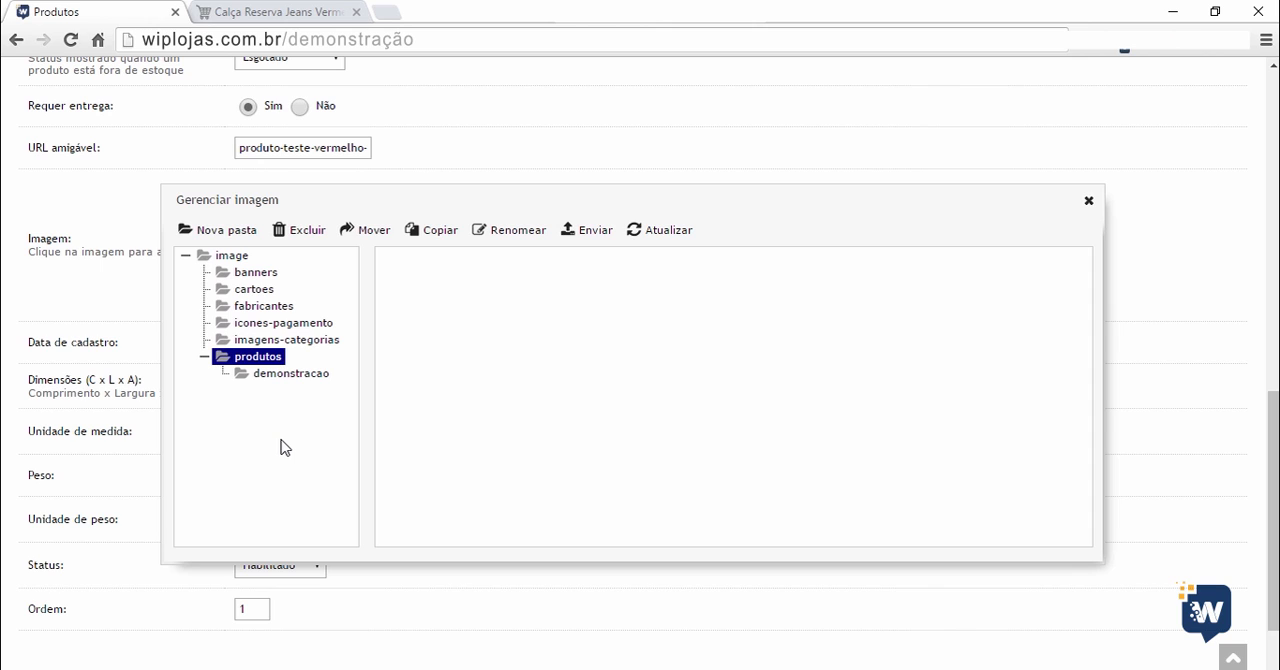
pyautogui.click(285, 341)
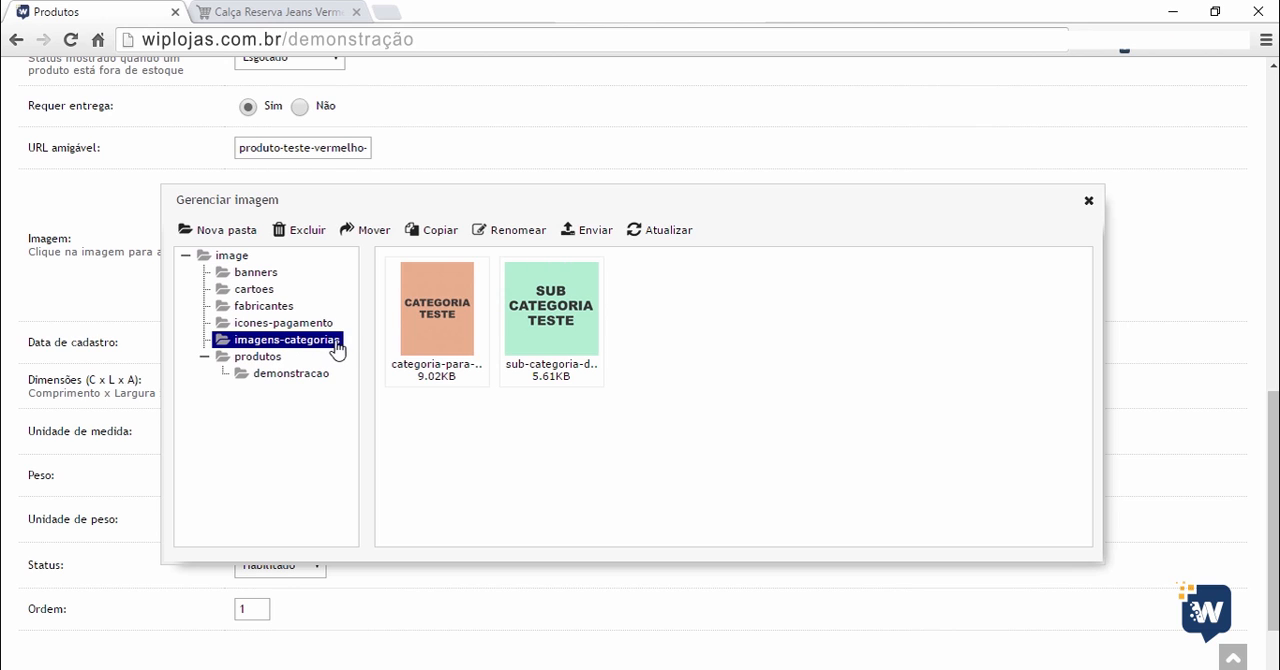
pyautogui.click(291, 374)
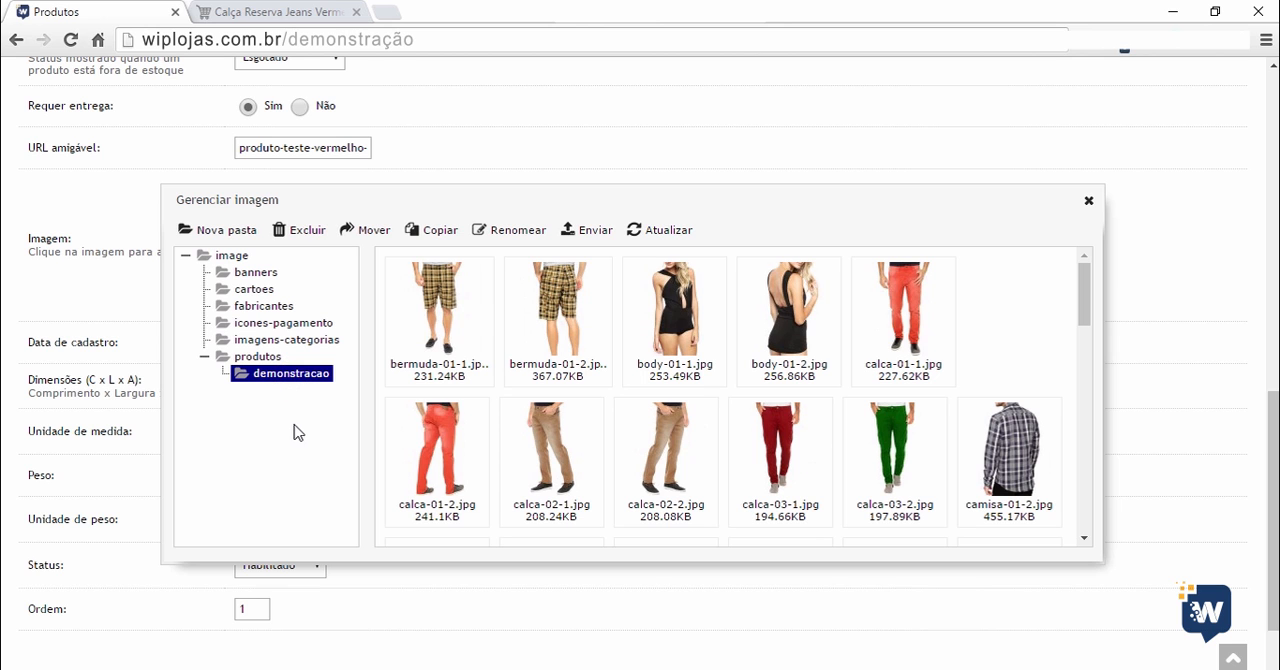
pyautogui.scroll(-3, 578, 457)
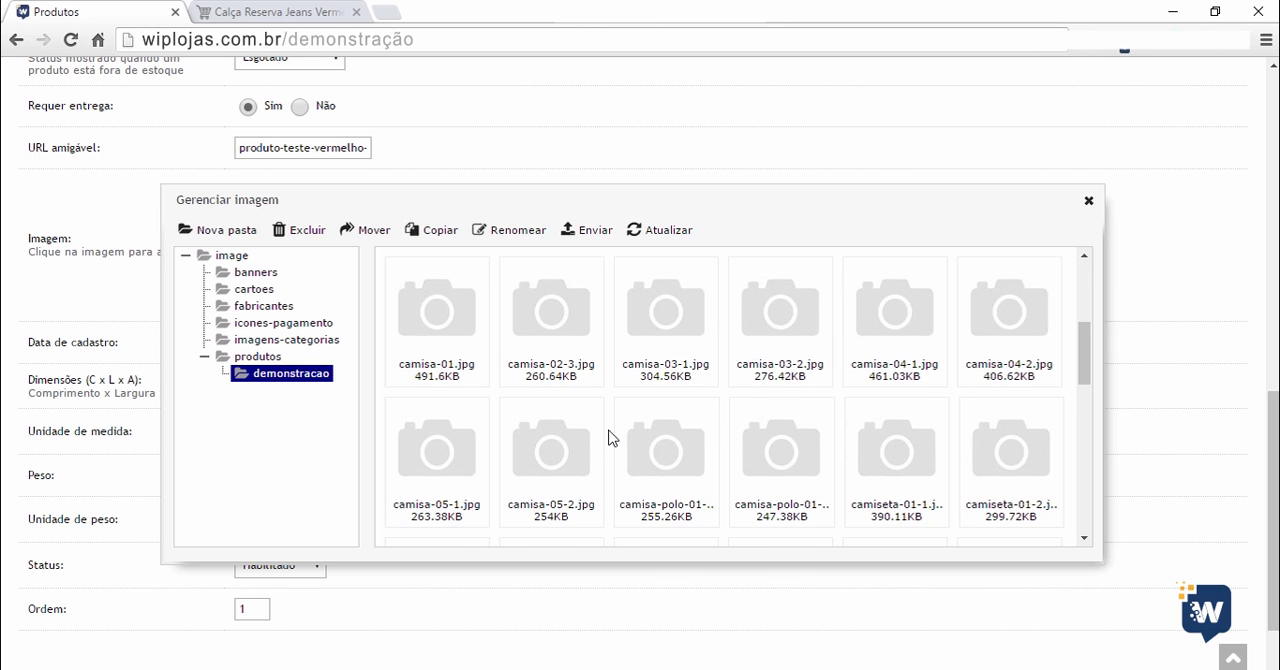
pyautogui.scroll(7, 620, 457)
pyautogui.scroll(-3, 570, 400)
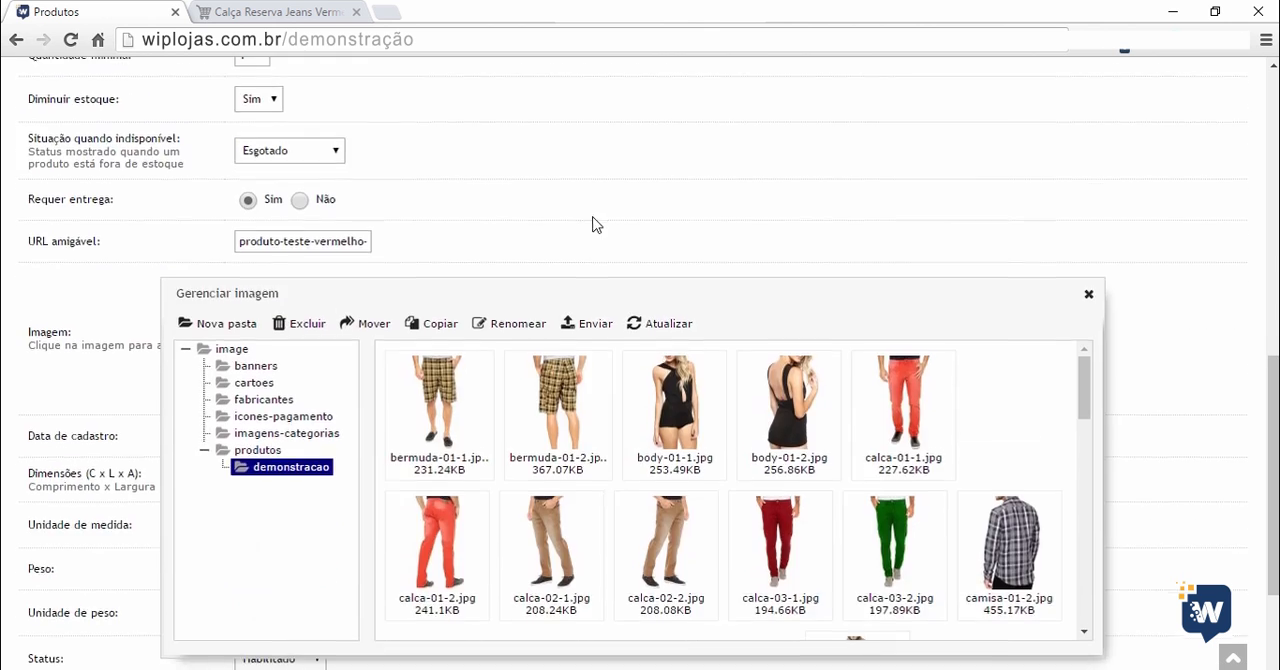
# Upload produto-detalhe-01, produto-detalhe-02, produto-detalhe-03 and produto-de-teste to the demonstracao folder.
pyautogui.click(589, 326)
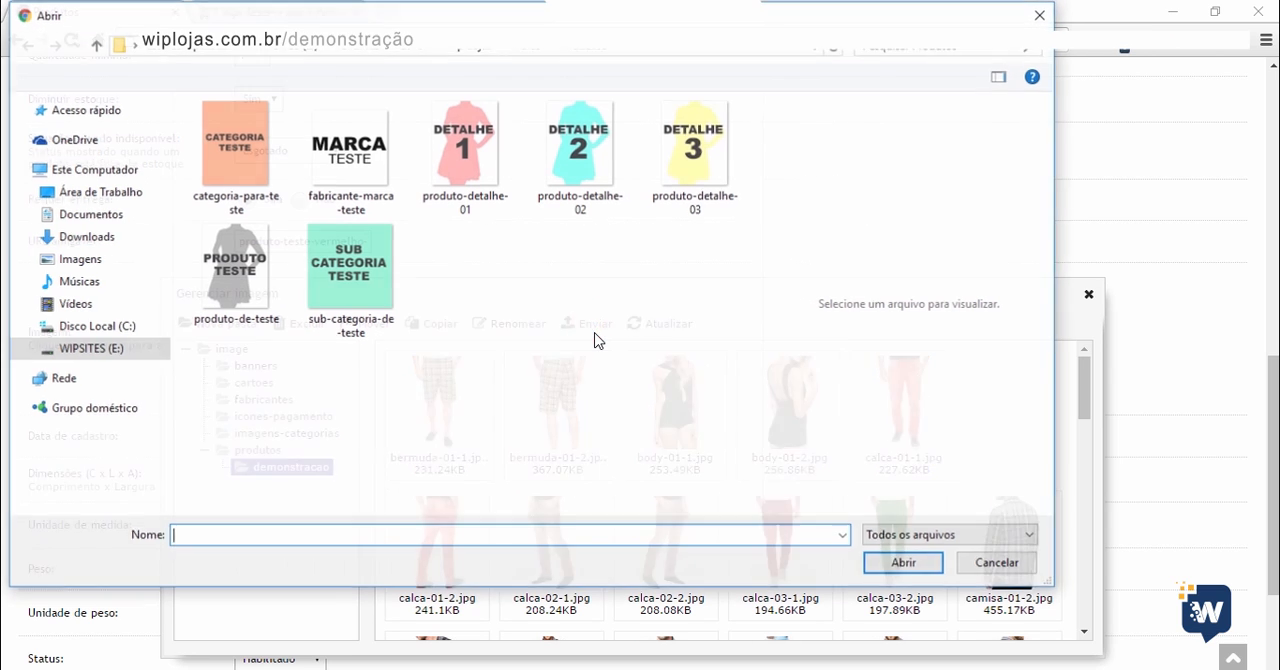
pyautogui.click(474, 165)
pyautogui.keyDown('ctrl'); pyautogui.click(592, 168); pyautogui.keyUp('ctrl')
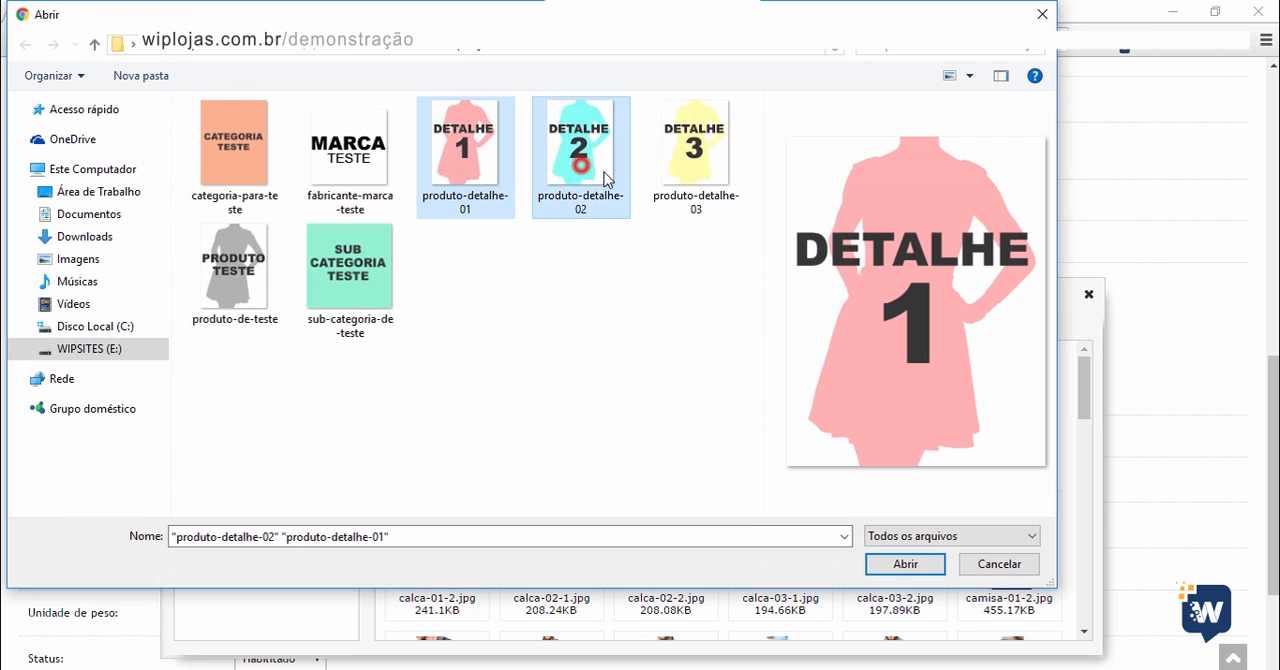
pyautogui.keyDown('ctrl'); pyautogui.click(680, 171); pyautogui.keyUp('ctrl')
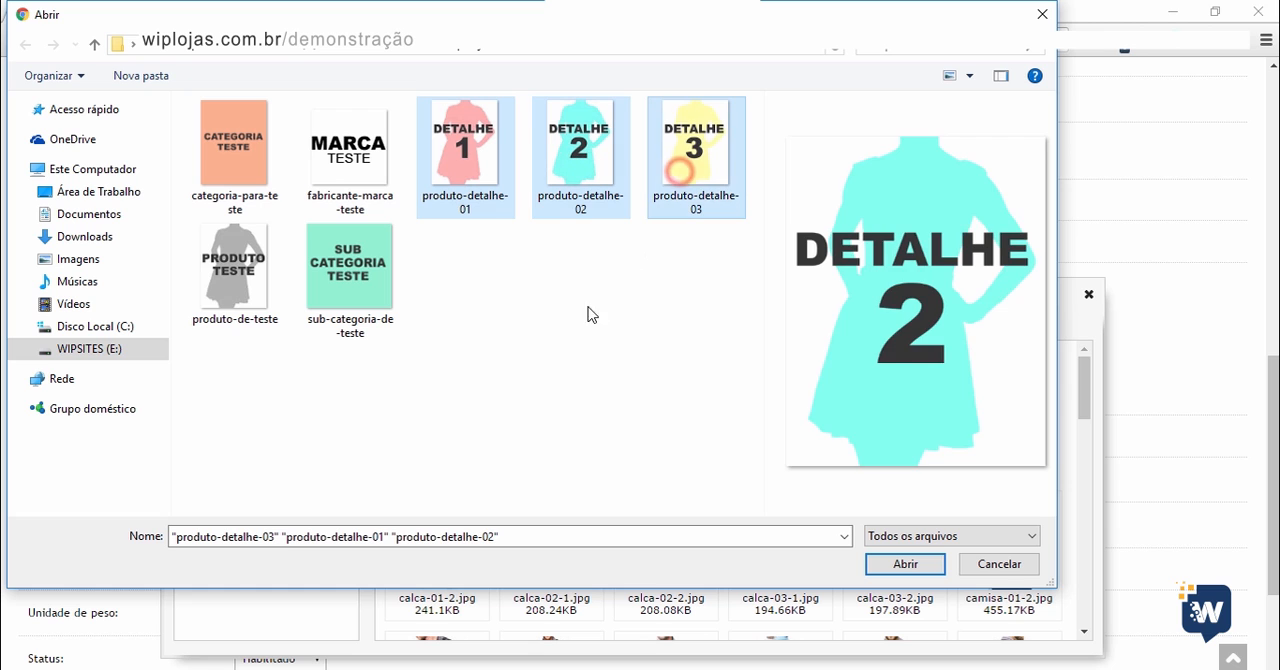
pyautogui.keyDown('ctrl'); pyautogui.click(230, 295); pyautogui.keyUp('ctrl')
pyautogui.click(897, 567)
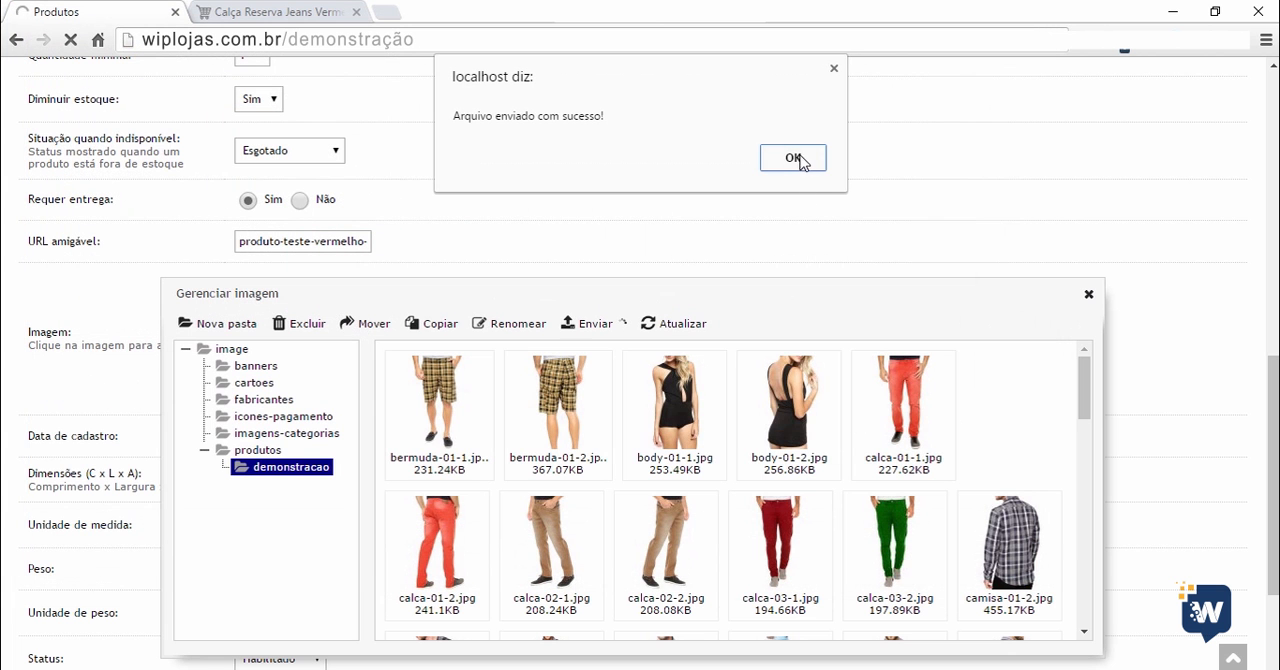
pyautogui.click(793, 158)
# Find the grey Produto Teste picture in the demonstracao folder and assign it as the product's main image.
pyautogui.scroll(-2, 863, 452)
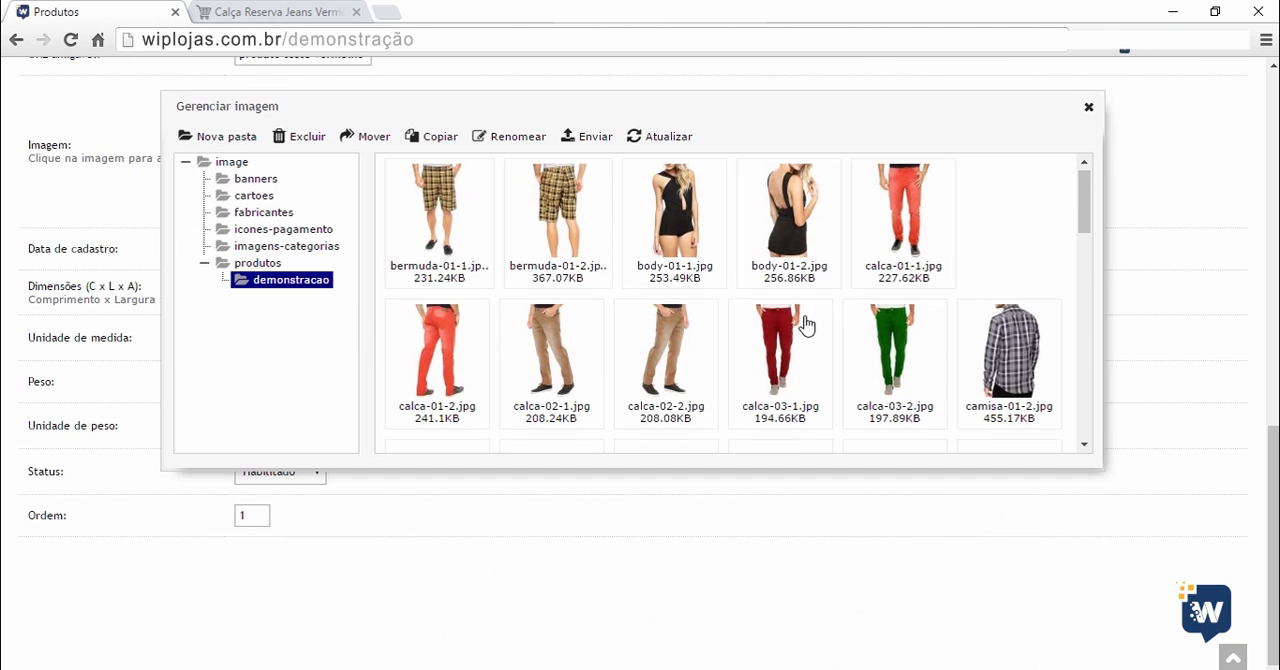
pyautogui.scroll(-15, 806, 323)
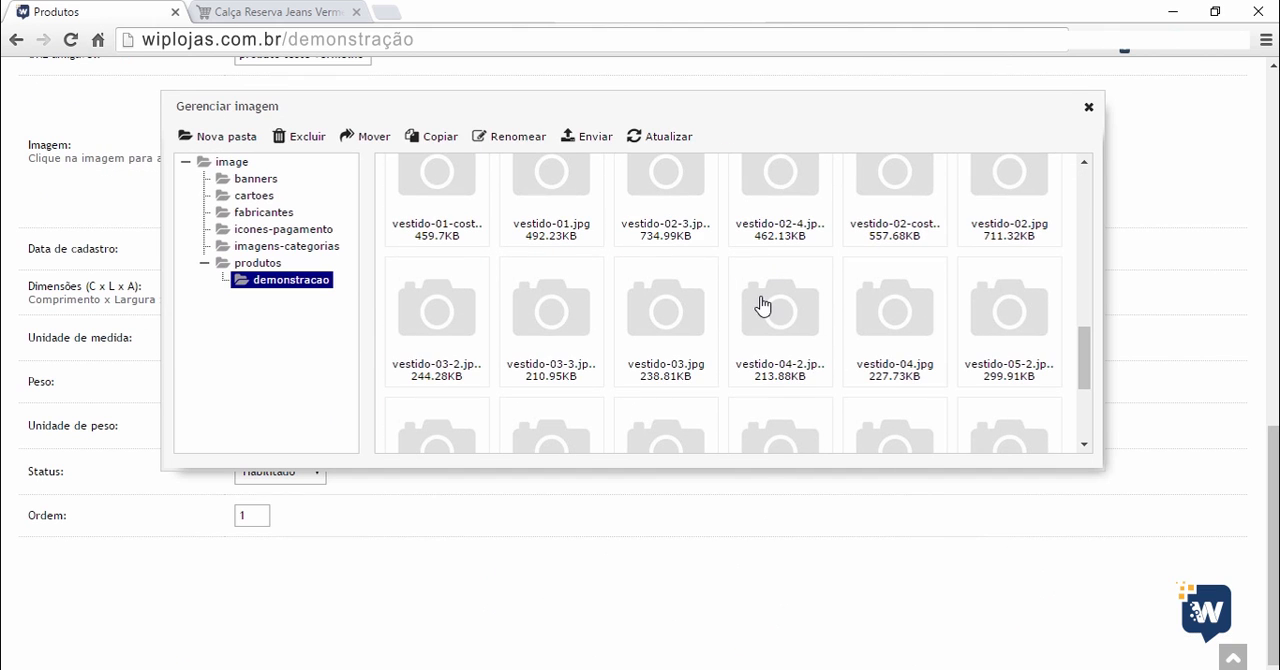
pyautogui.scroll(-4, 766, 309)
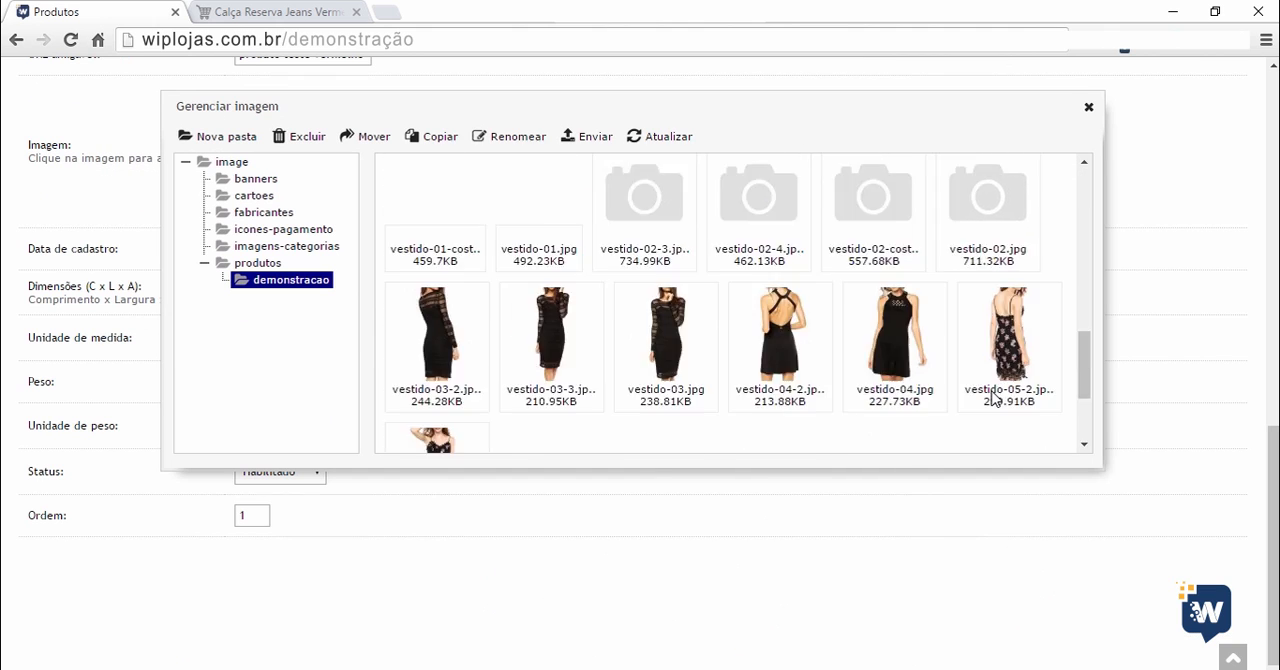
pyautogui.scroll(-1, 993, 403)
pyautogui.scroll(15, 994, 400)
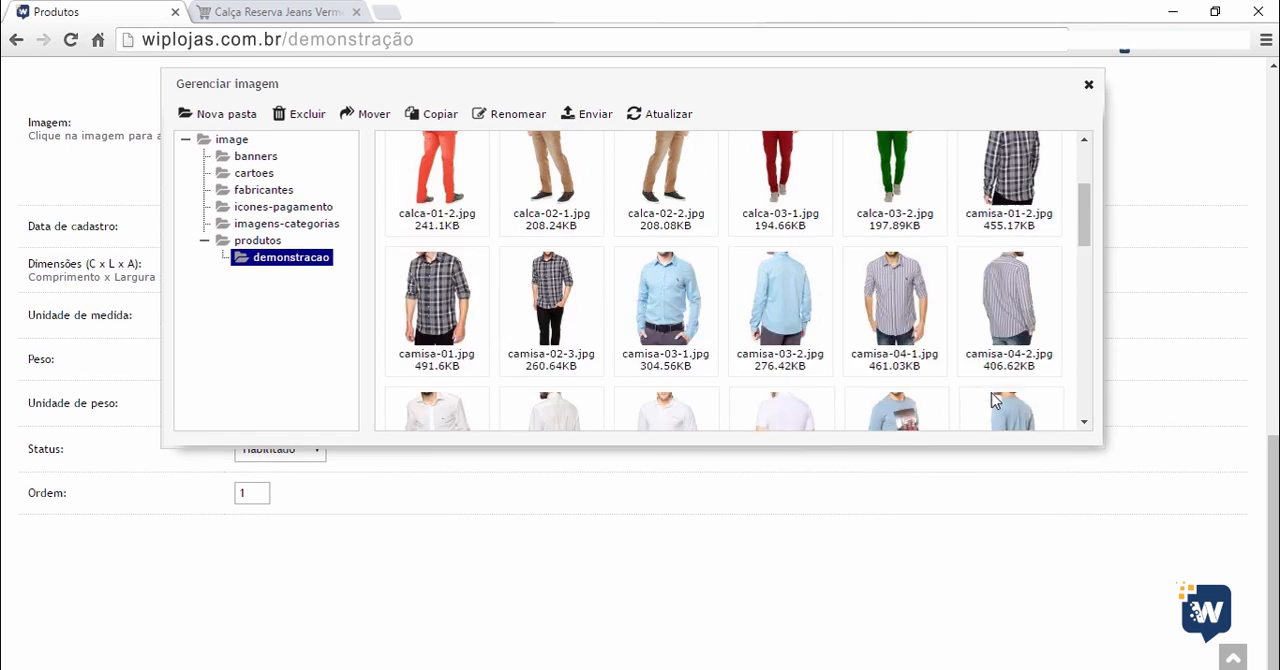
pyautogui.scroll(5, 993, 400)
pyautogui.scroll(-3, 946, 326)
pyautogui.scroll(-1, 900, 440)
pyautogui.scroll(-7, 900, 440)
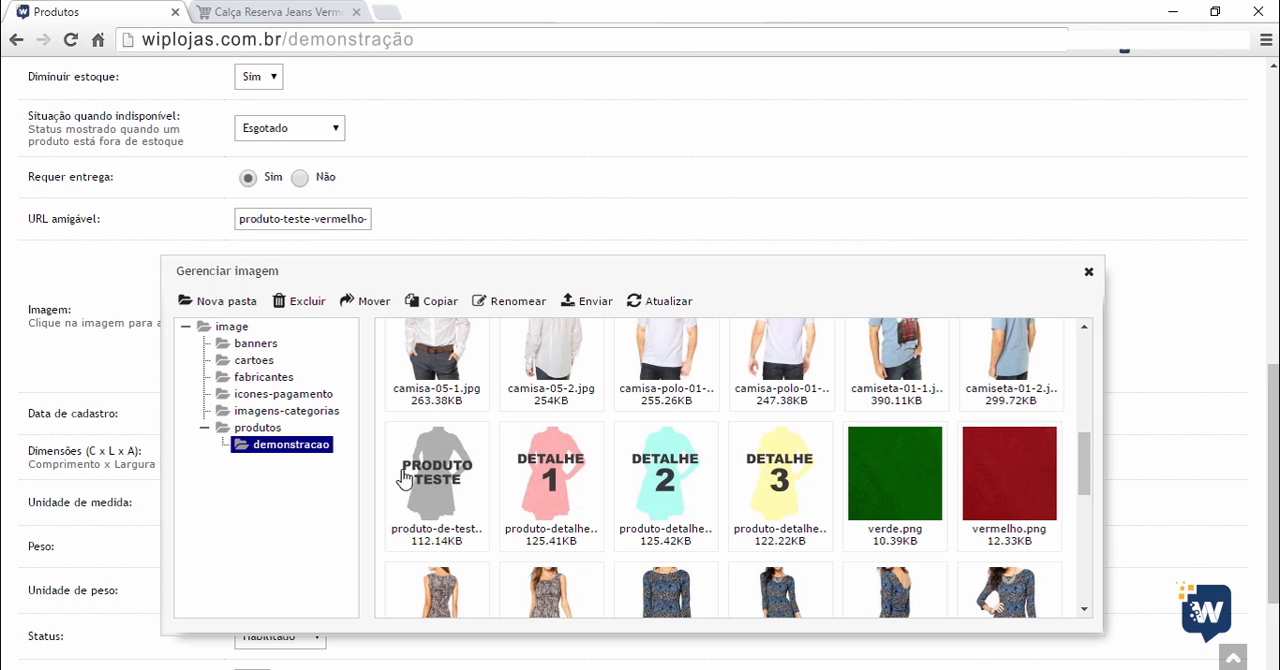
pyautogui.doubleClick(435, 465)
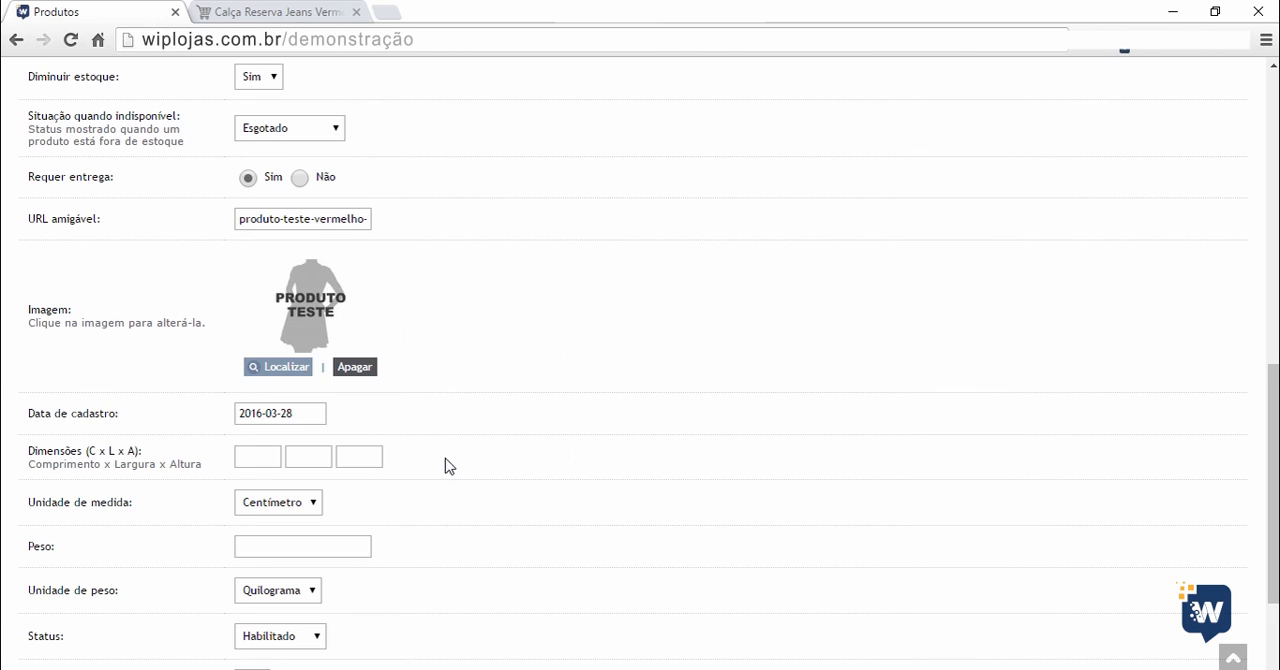
# Set the product's dimensions to 100 length, 50 width and 30 height, with Milímetro as the measurement unit.
pyautogui.scroll(-1, 403, 471)
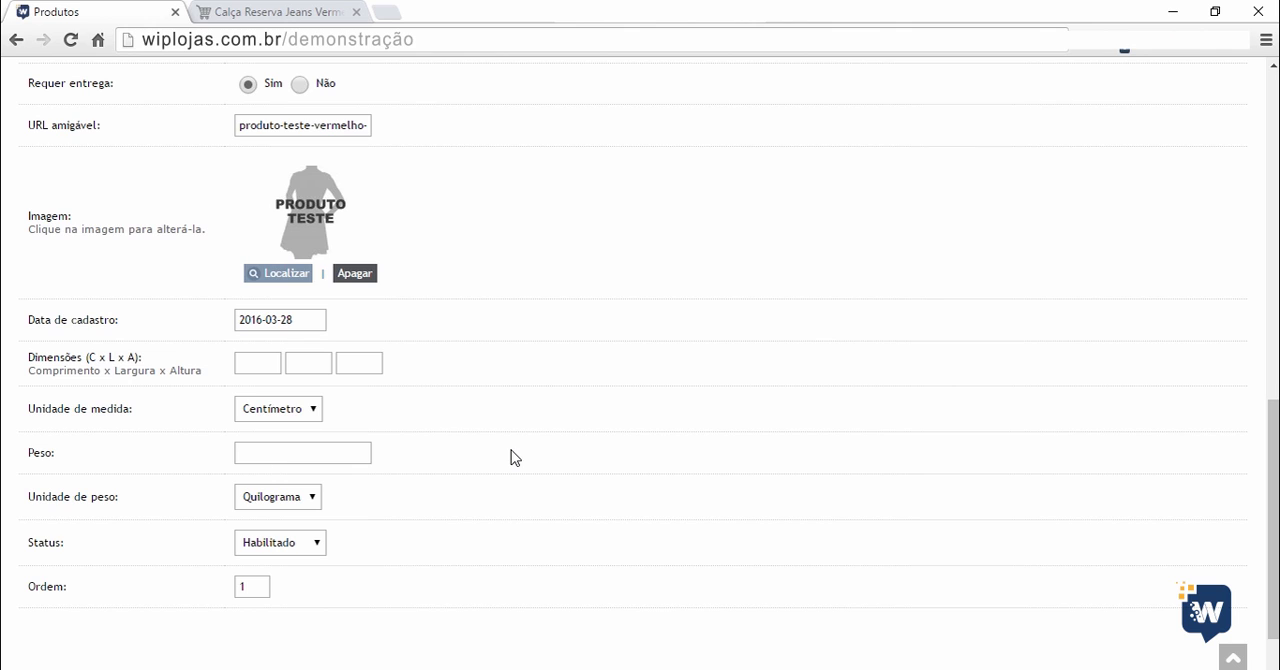
pyautogui.click(267, 368)
pyautogui.write('100')
pyautogui.click(319, 368)
pyautogui.write('50')
pyautogui.click(345, 362)
pyautogui.write('30')
pyautogui.click(688, 516)
pyautogui.click(306, 410)
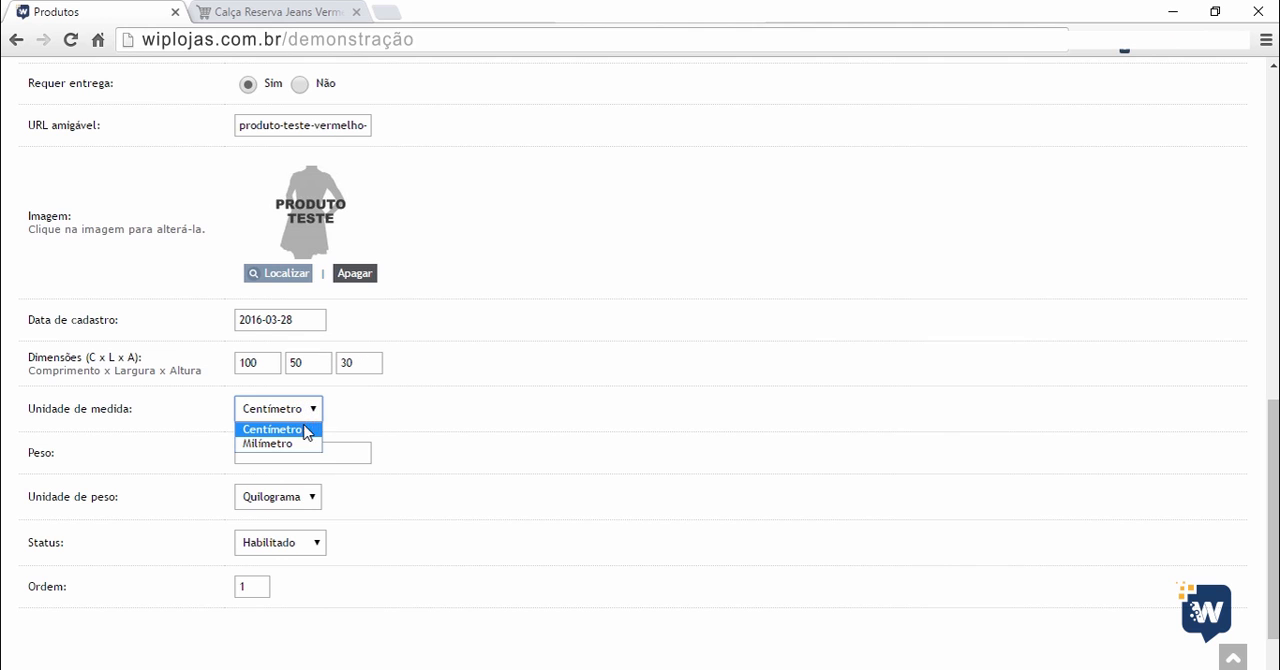
pyautogui.click(294, 443)
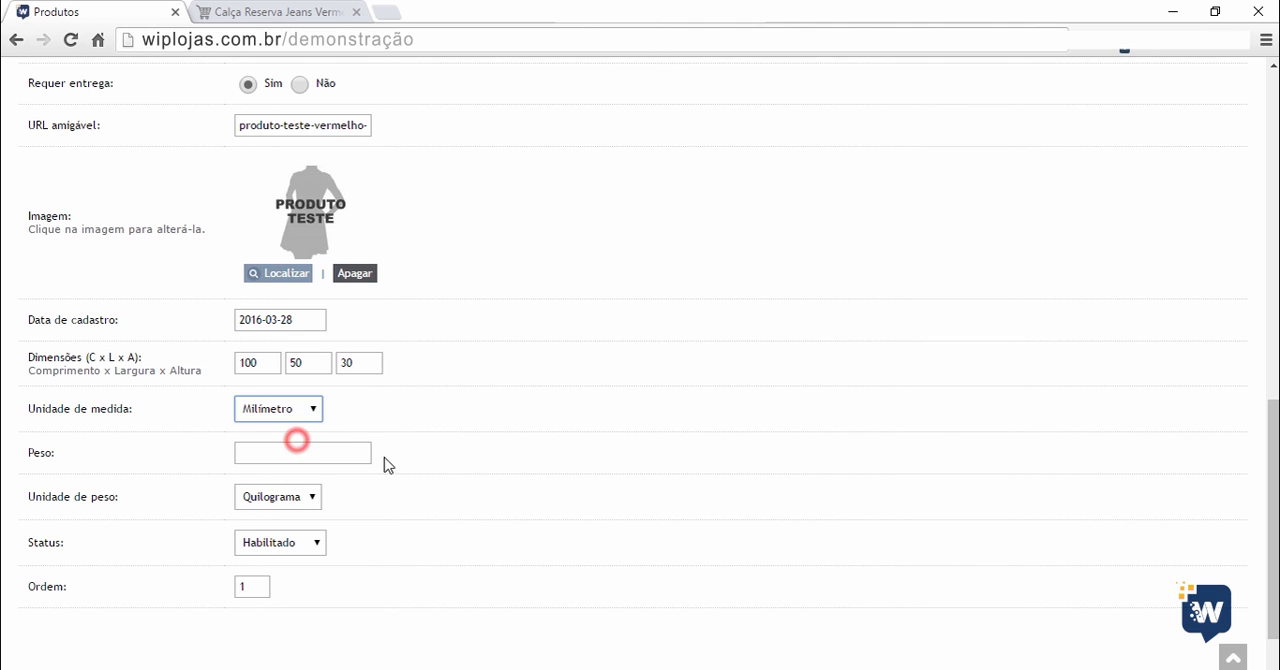
# Change the measurement unit of the product's dimensions to Centímetro.
pyautogui.click(312, 412)
pyautogui.click(303, 426)
pyautogui.click(362, 418)
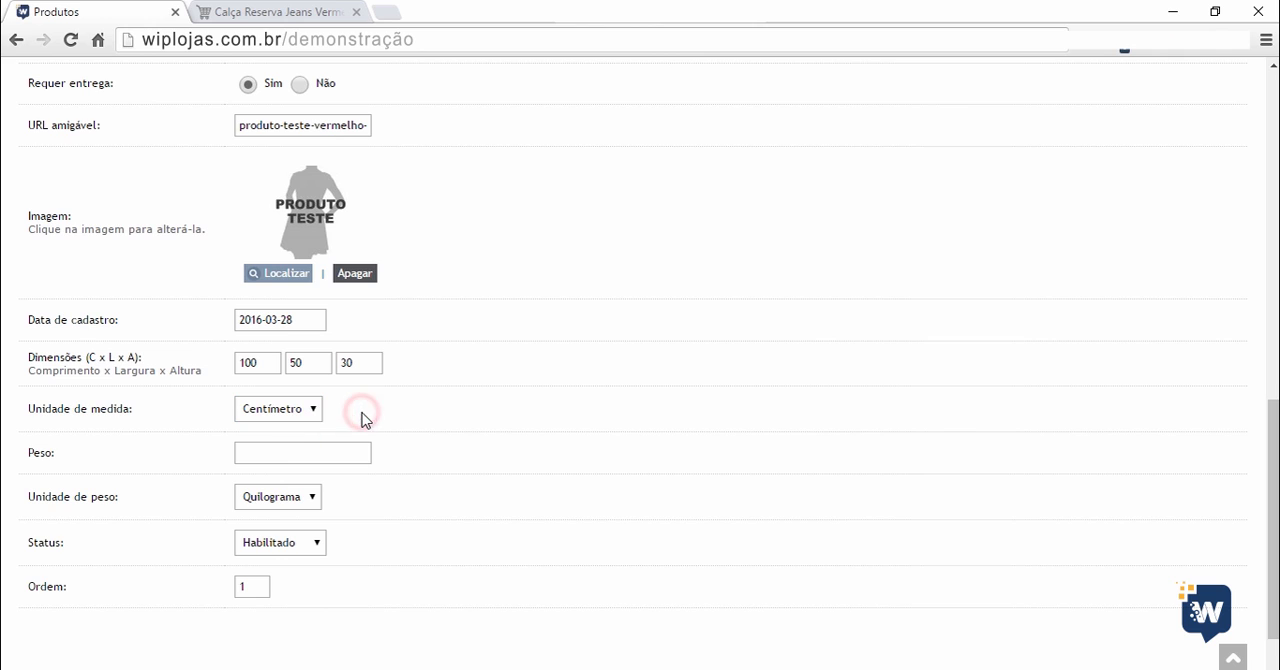
# Set the product's weight to 3, with Quilograma as the weight unit.
pyautogui.click(351, 452)
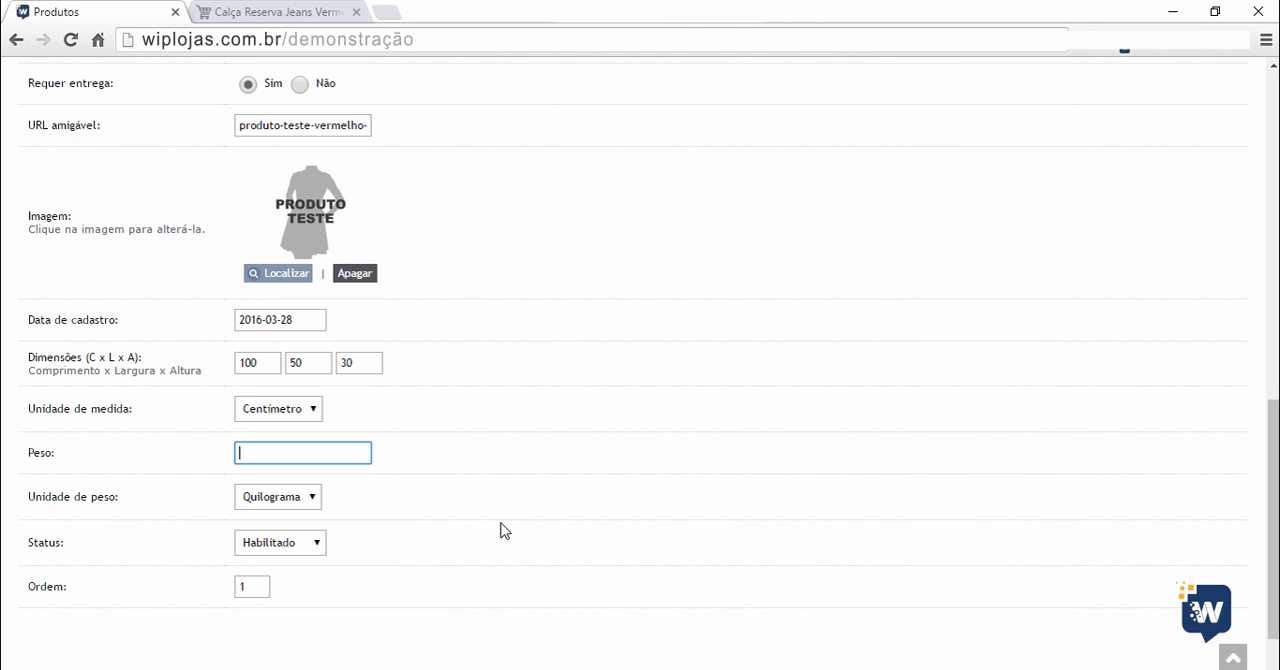
pyautogui.click(366, 507)
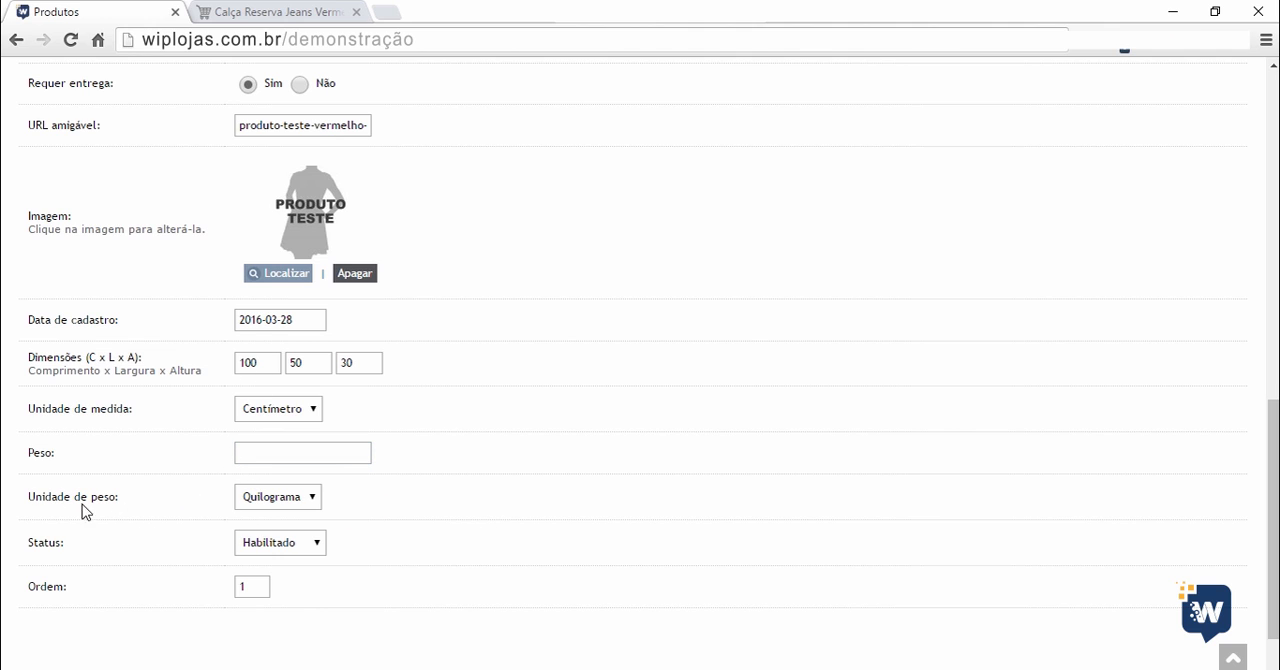
pyautogui.click(267, 452)
pyautogui.click(566, 497)
pyautogui.click(261, 455)
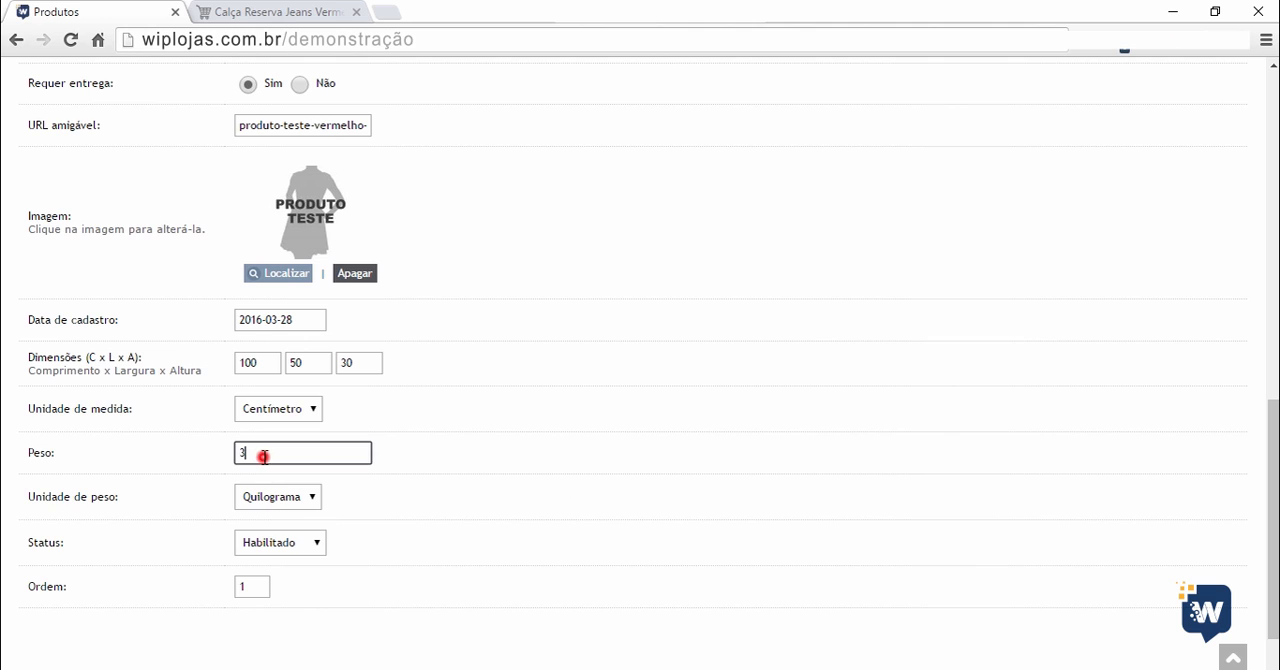
pyautogui.click(292, 500)
pyautogui.click(279, 532)
pyautogui.click(345, 493)
pyautogui.click(272, 500)
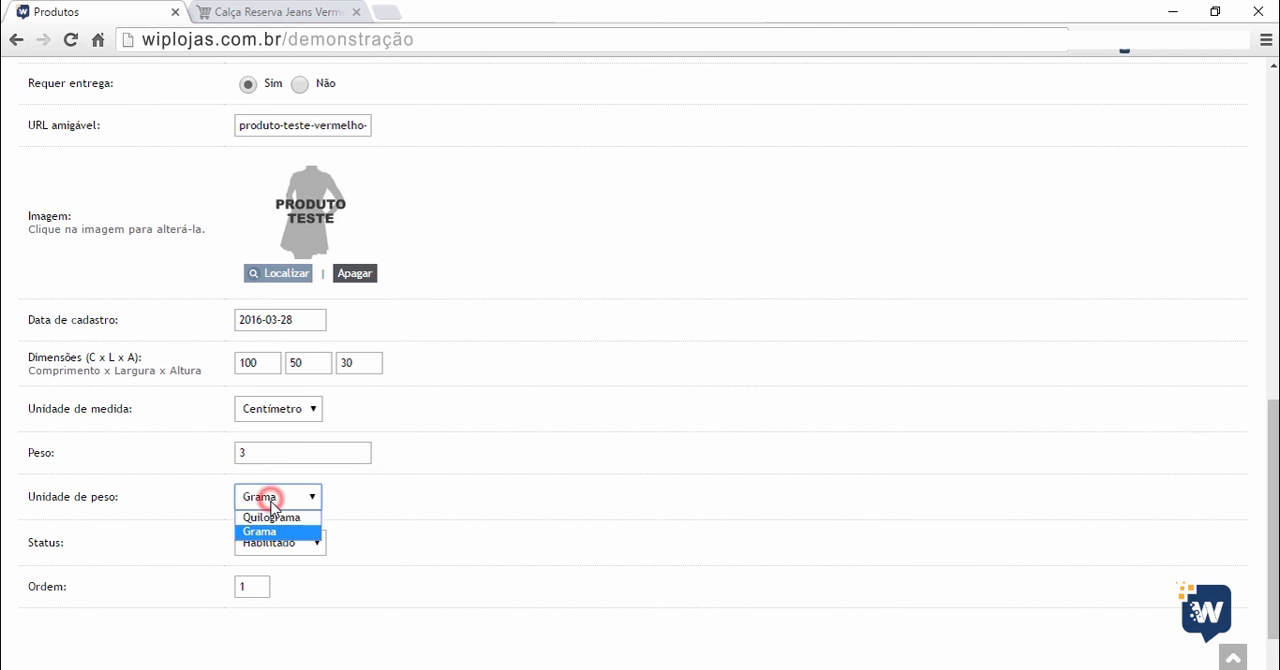
pyautogui.click(271, 514)
pyautogui.click(352, 500)
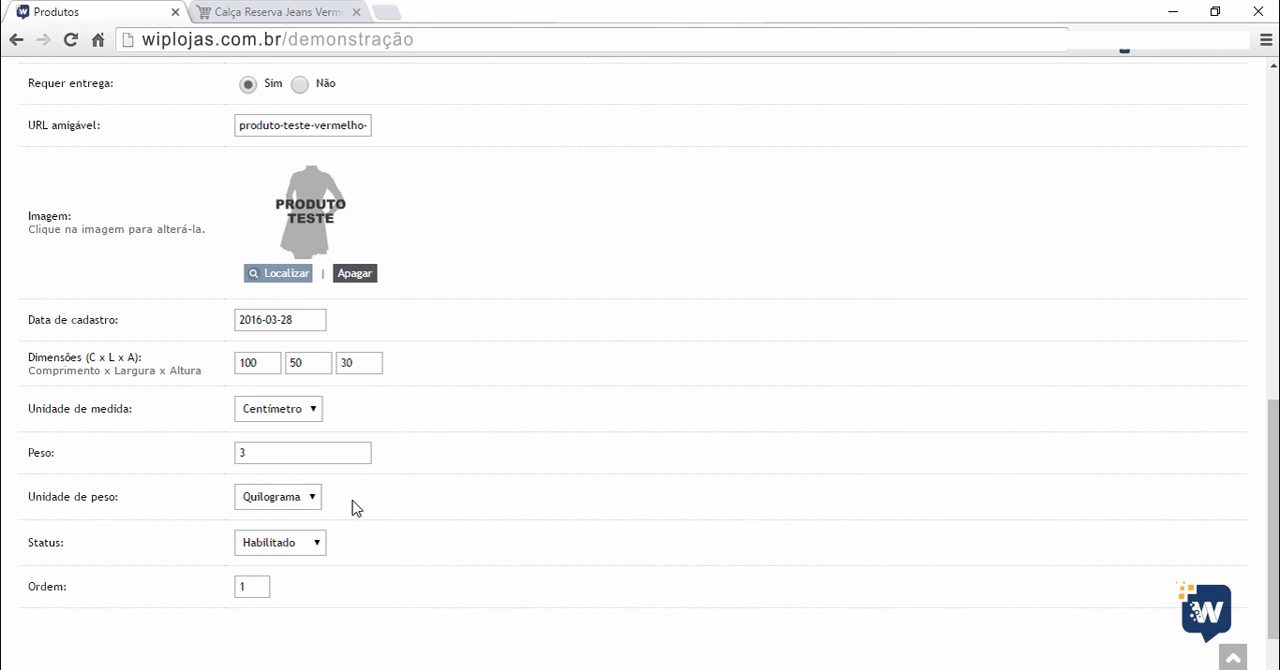
# Open the product's Ligações section.
pyautogui.scroll(-2, 94, 554)
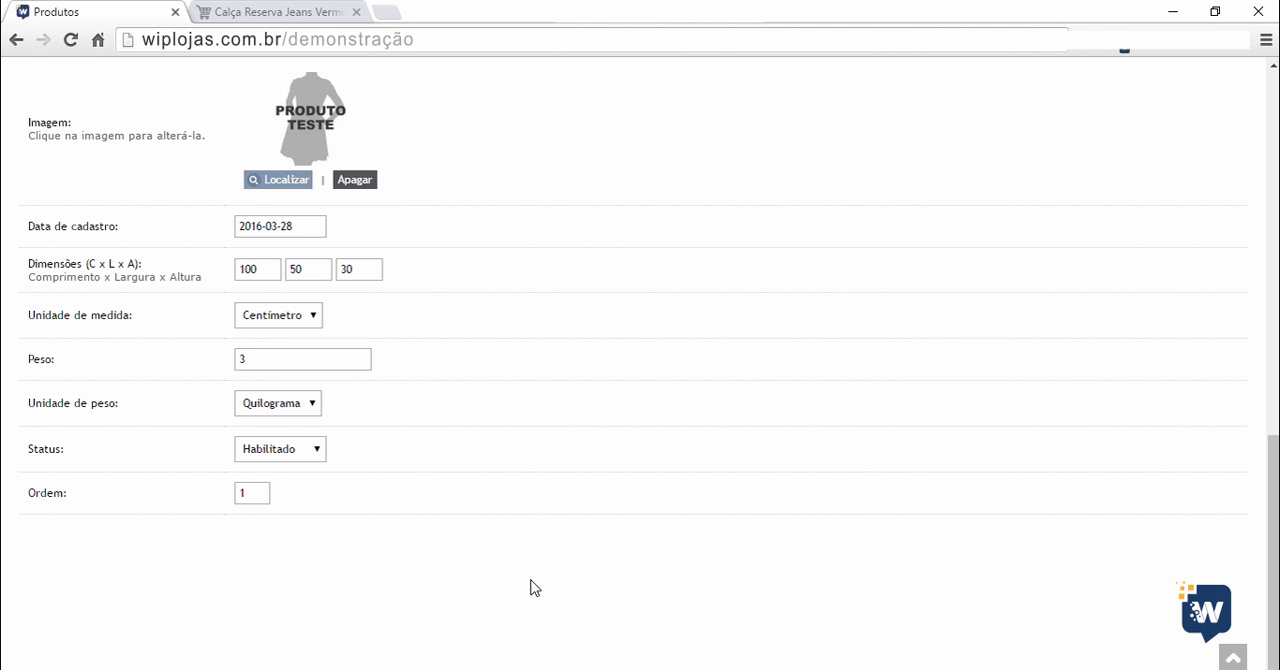
pyautogui.scroll(3, 651, 591)
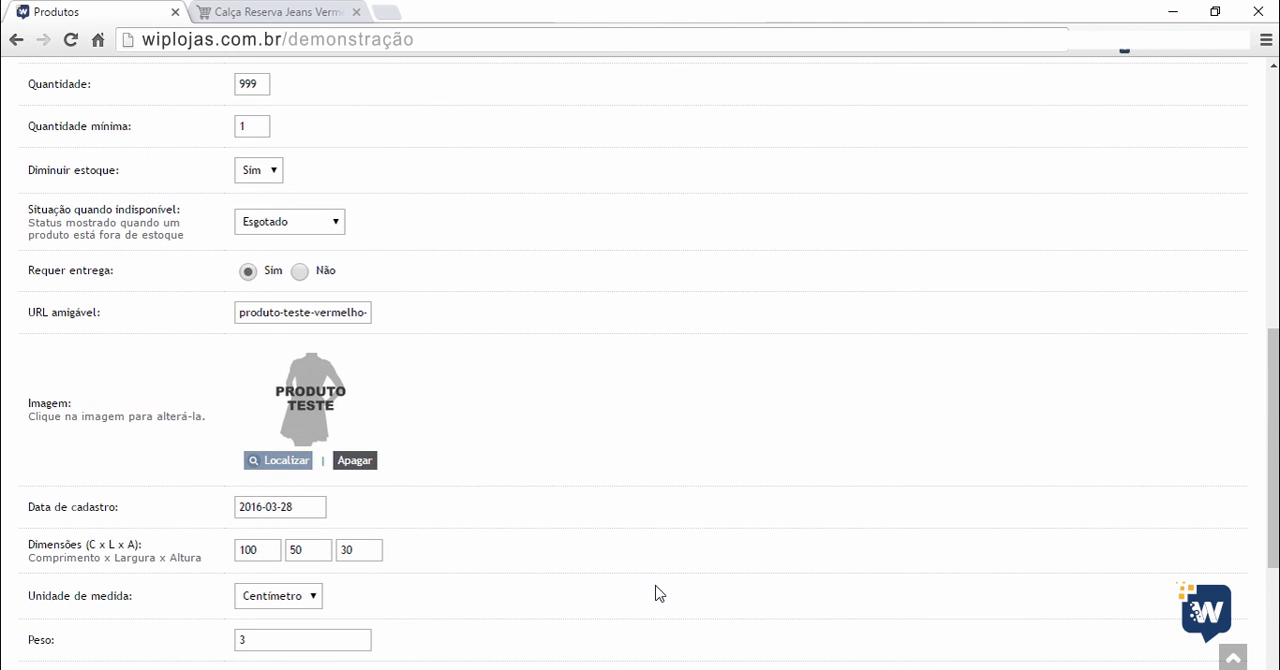
pyautogui.scroll(9, 655, 594)
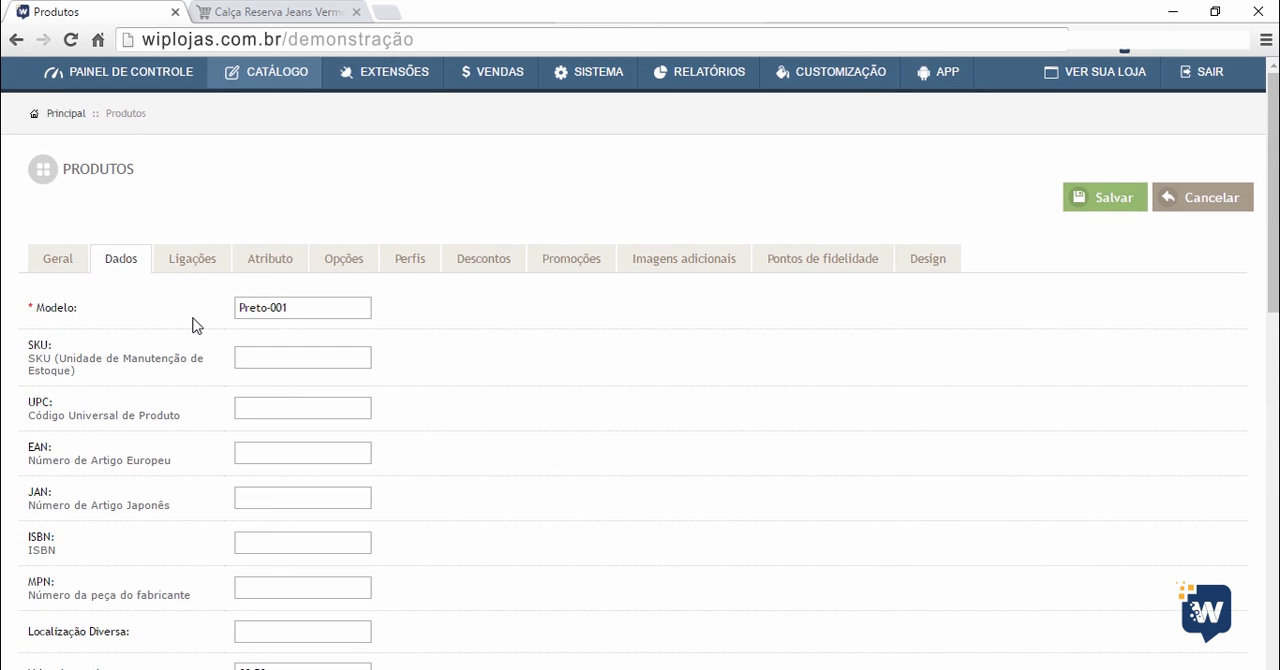
pyautogui.click(190, 262)
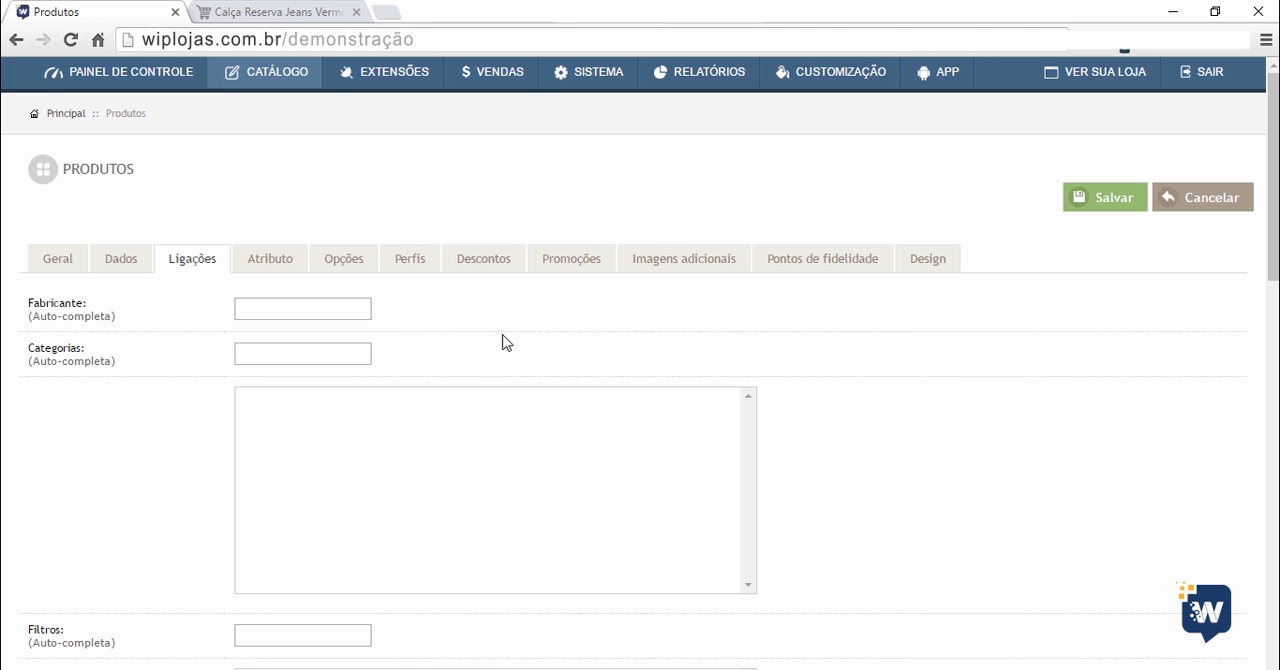
# Search the manufacturer suggestions for "fabr" and for "Res", clearing the Fabricante field after each search.
pyautogui.click(320, 309)
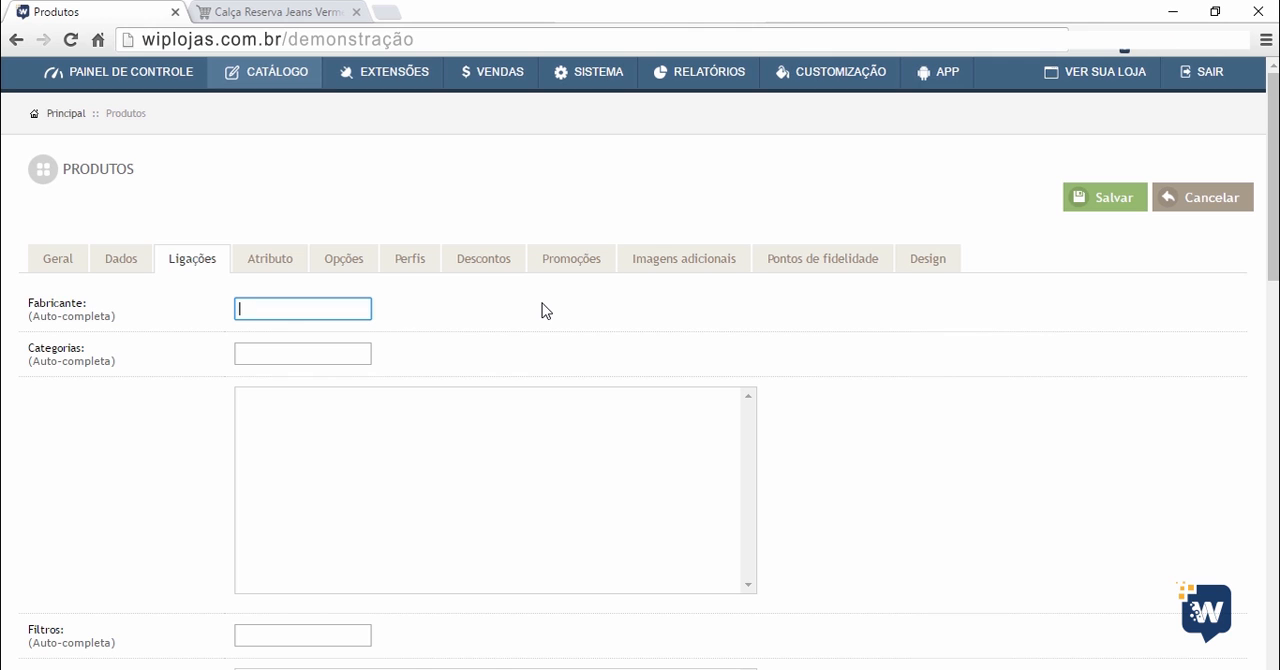
pyautogui.write('fabr')
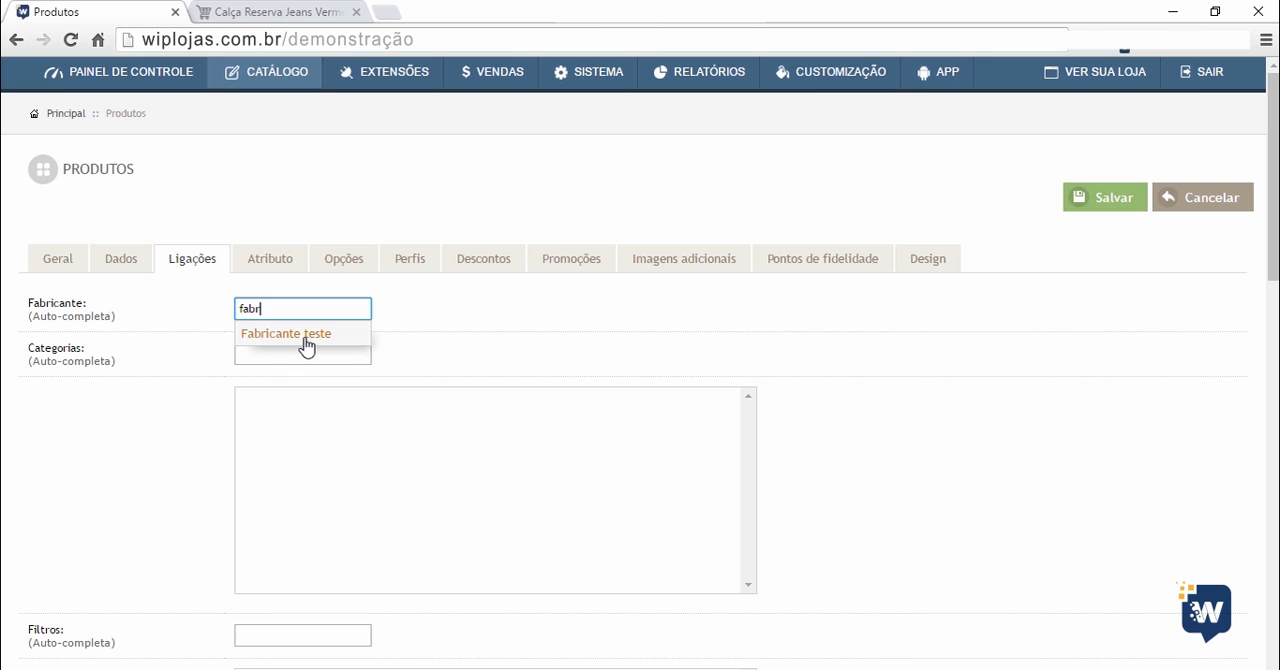
pyautogui.press('BackSpace')
pyautogui.press('BackSpace')
pyautogui.press('BackSpace')
pyautogui.press('BackSpace')
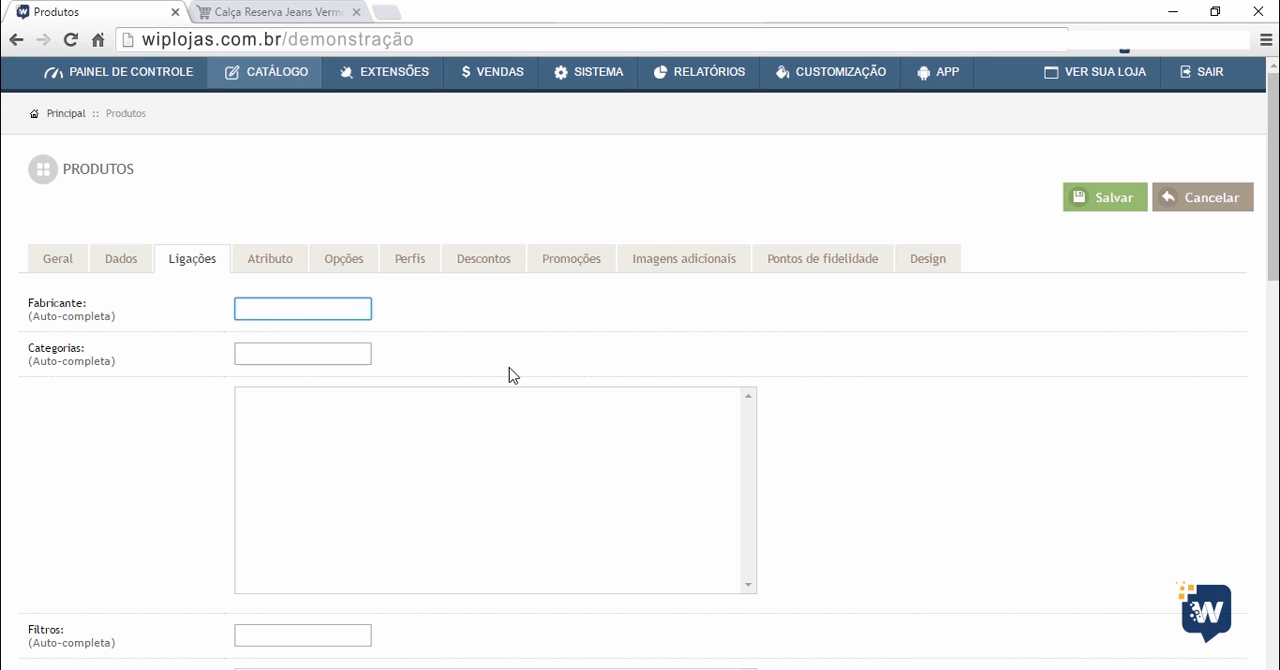
pyautogui.write('Res')
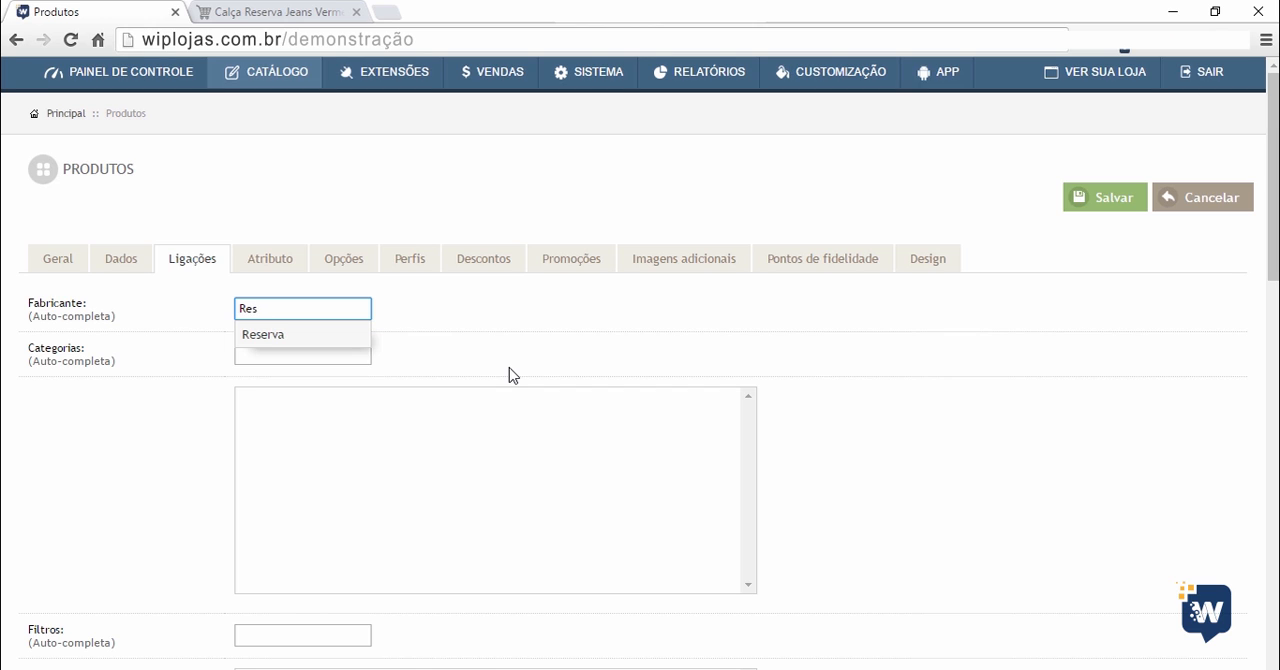
pyautogui.press('BackSpace')
pyautogui.press('BackSpace')
pyautogui.press('BackSpace')
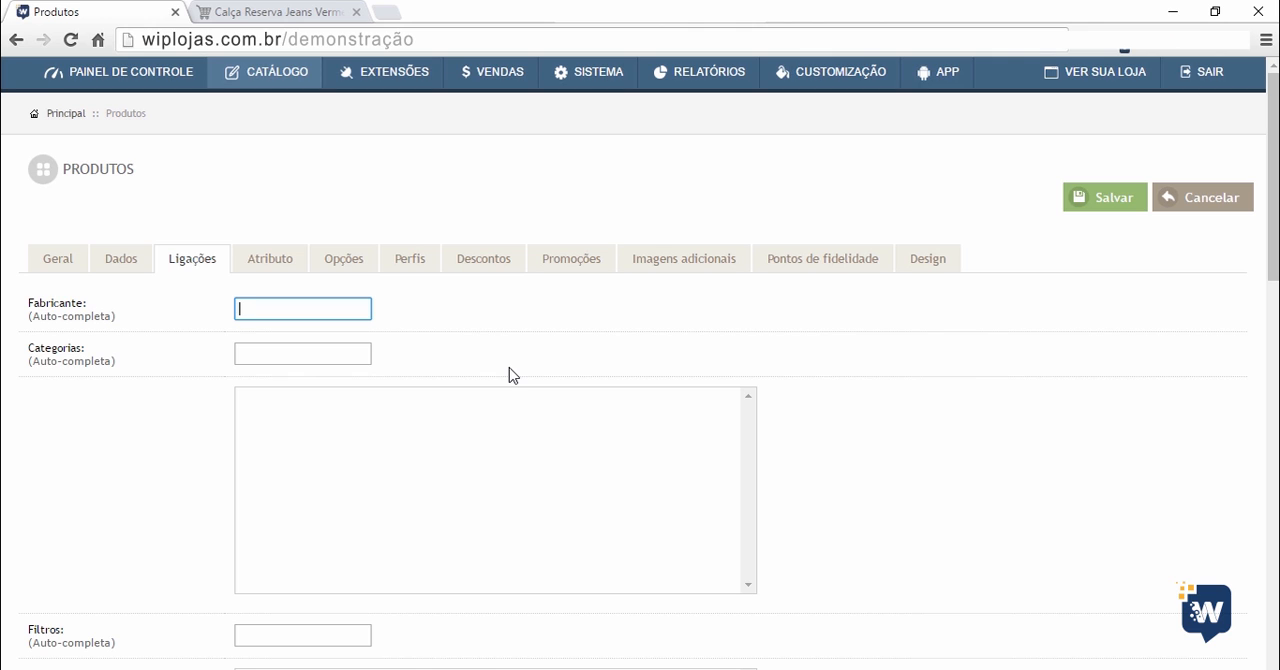
# List all manufacturers with the % wildcard and assign Fabricante teste to the product.
pyautogui.write('%')
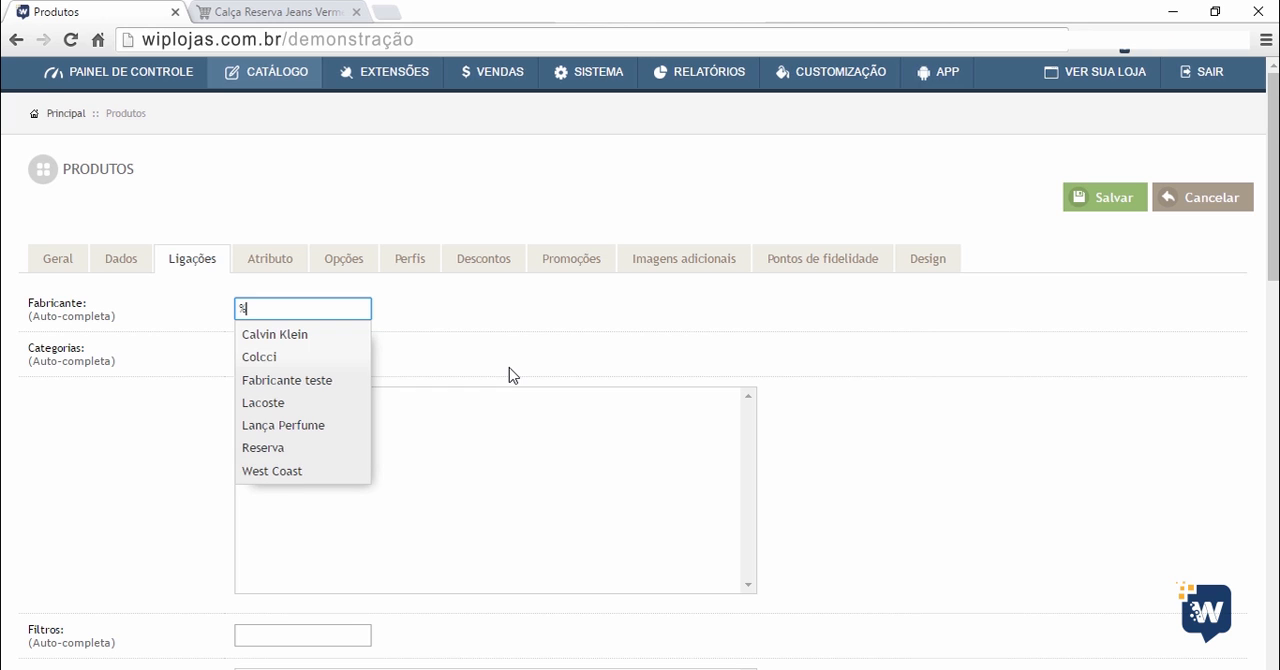
pyautogui.click(275, 379)
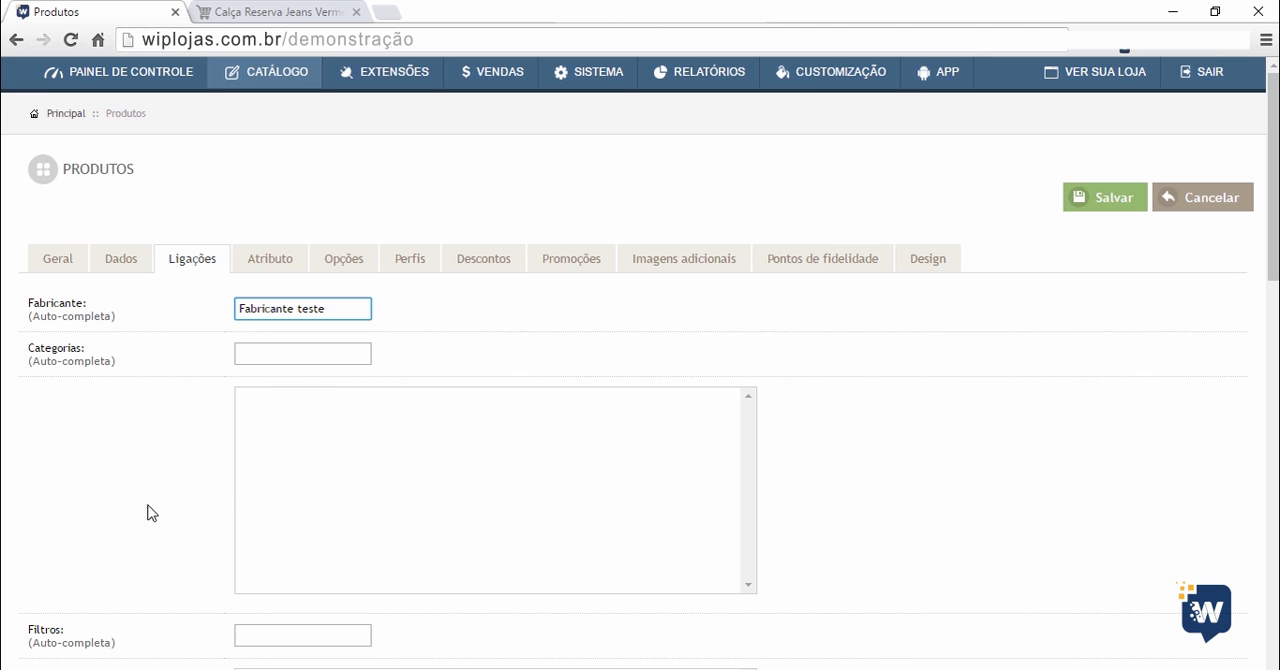
# Search the categories for "cate" and assign the product to Categoria teste.
pyautogui.click(298, 359)
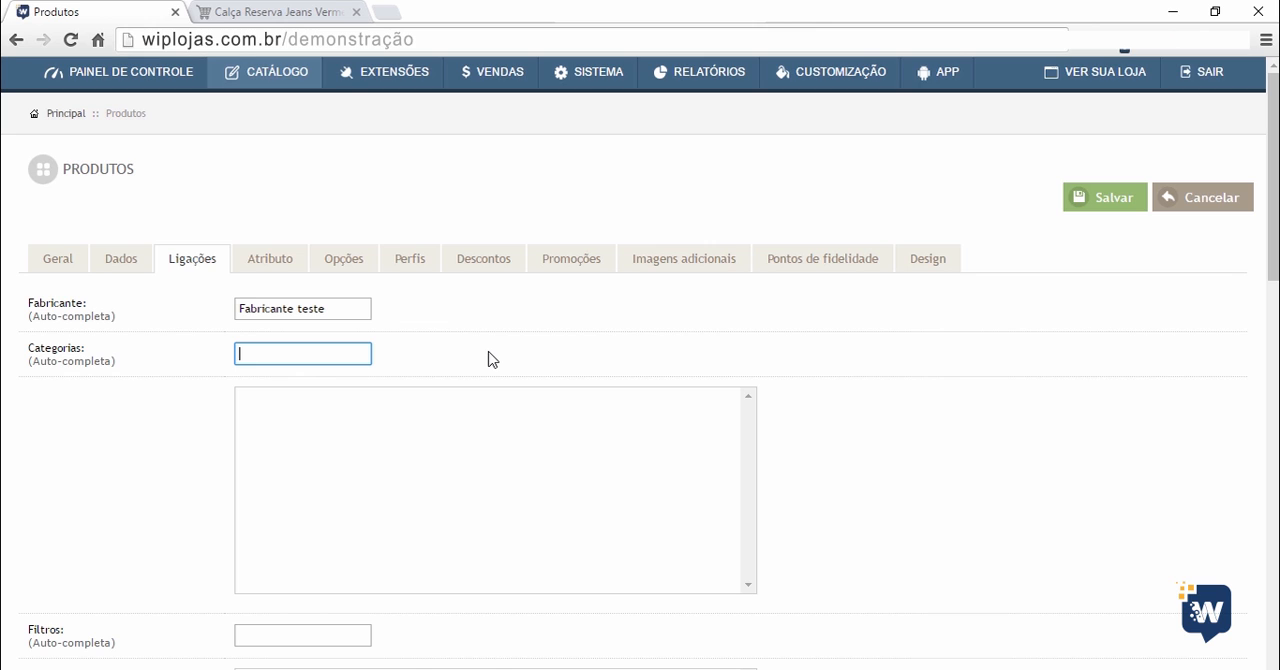
pyautogui.write('cate')
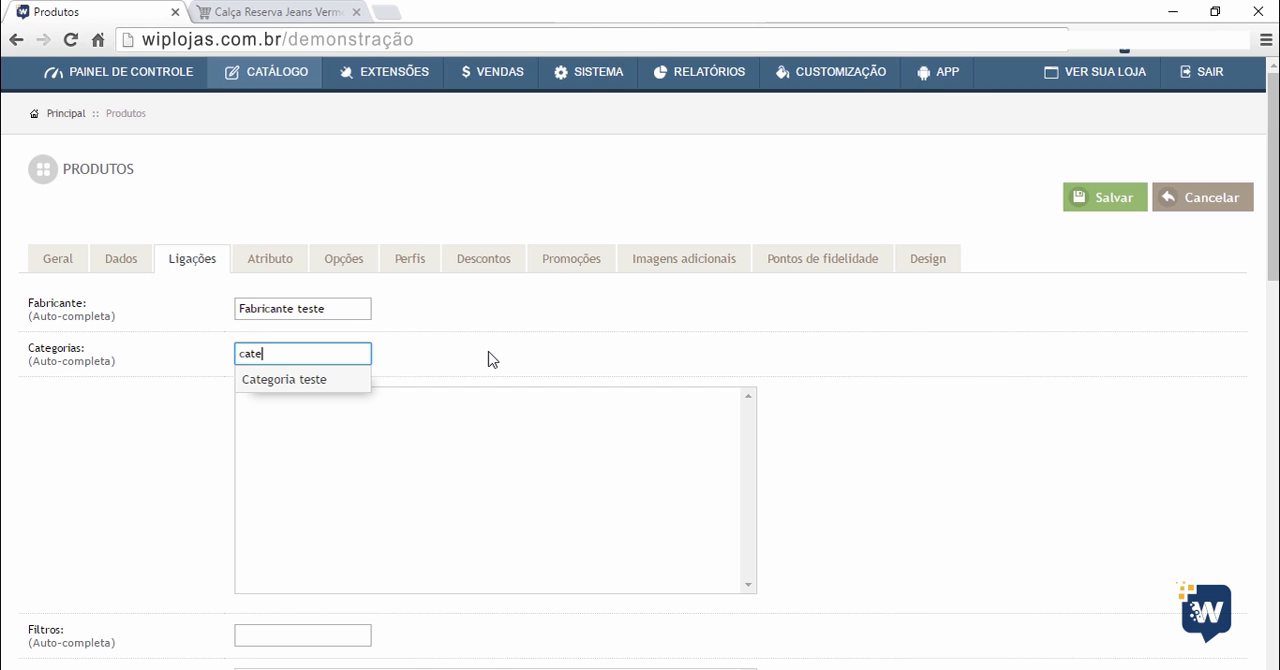
pyautogui.click(289, 384)
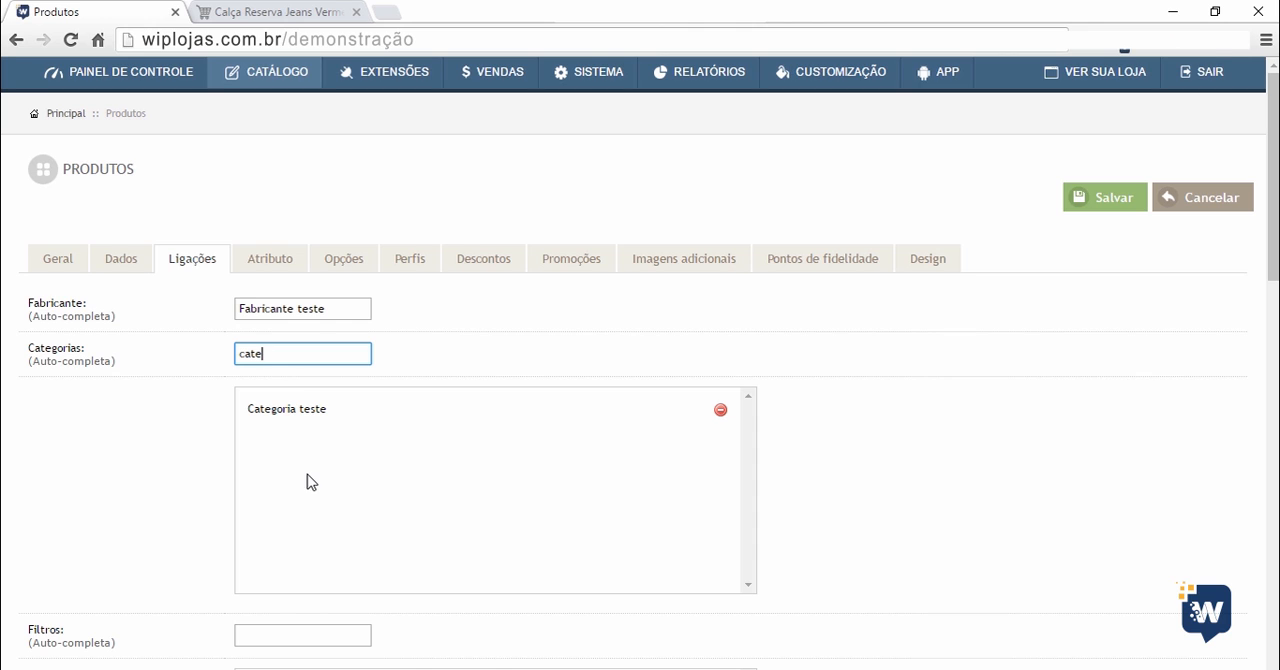
# Search the categories for "sub" and add Categoria teste > Sub categoria teste to the product.
pyautogui.press('BackSpace')
pyautogui.press('BackSpace')
pyautogui.press('BackSpace')
pyautogui.press('BackSpace')
pyautogui.write('sub')
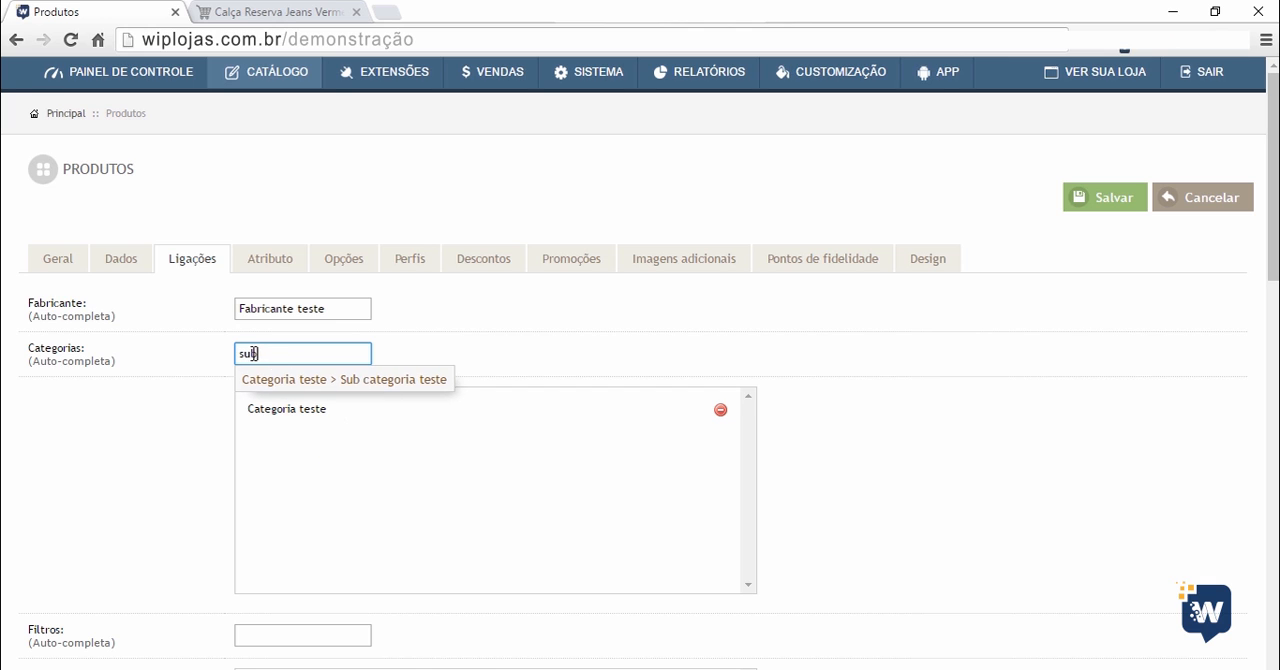
pyautogui.click(376, 381)
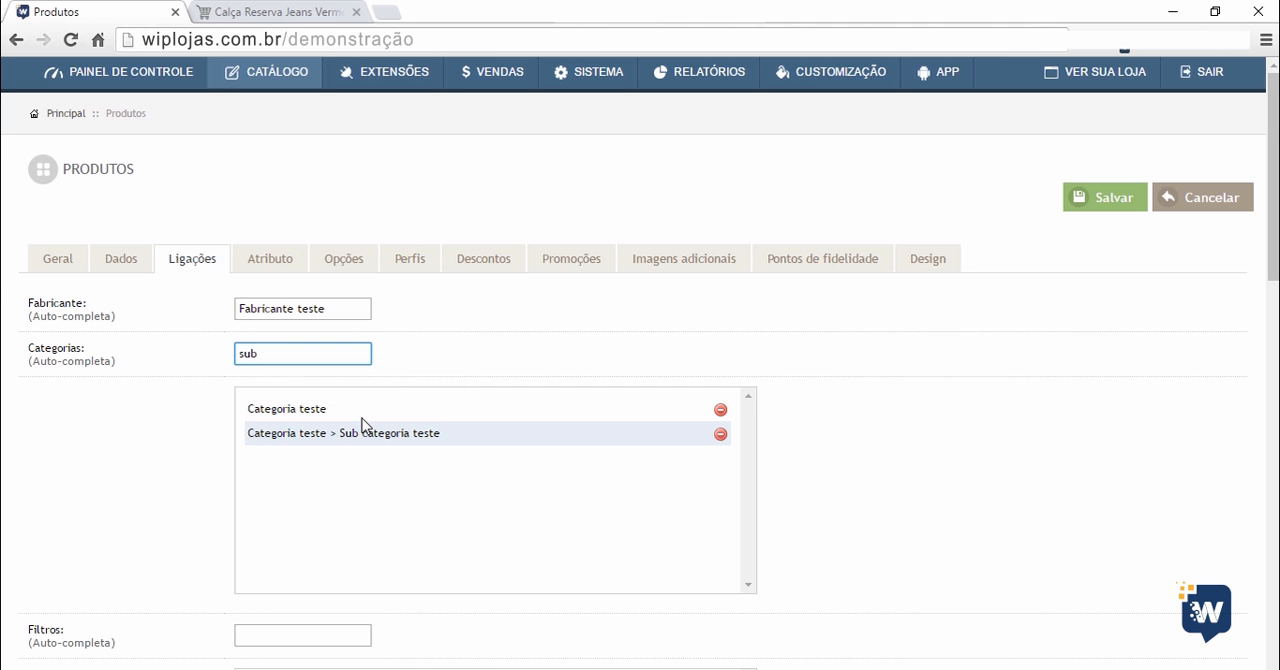
# Browse all available categories using the % wildcard, then close the suggestion list without choosing one.
pyautogui.press('BackSpace')
pyautogui.press('BackSpace')
pyautogui.press('BackSpace')
pyautogui.write('%')
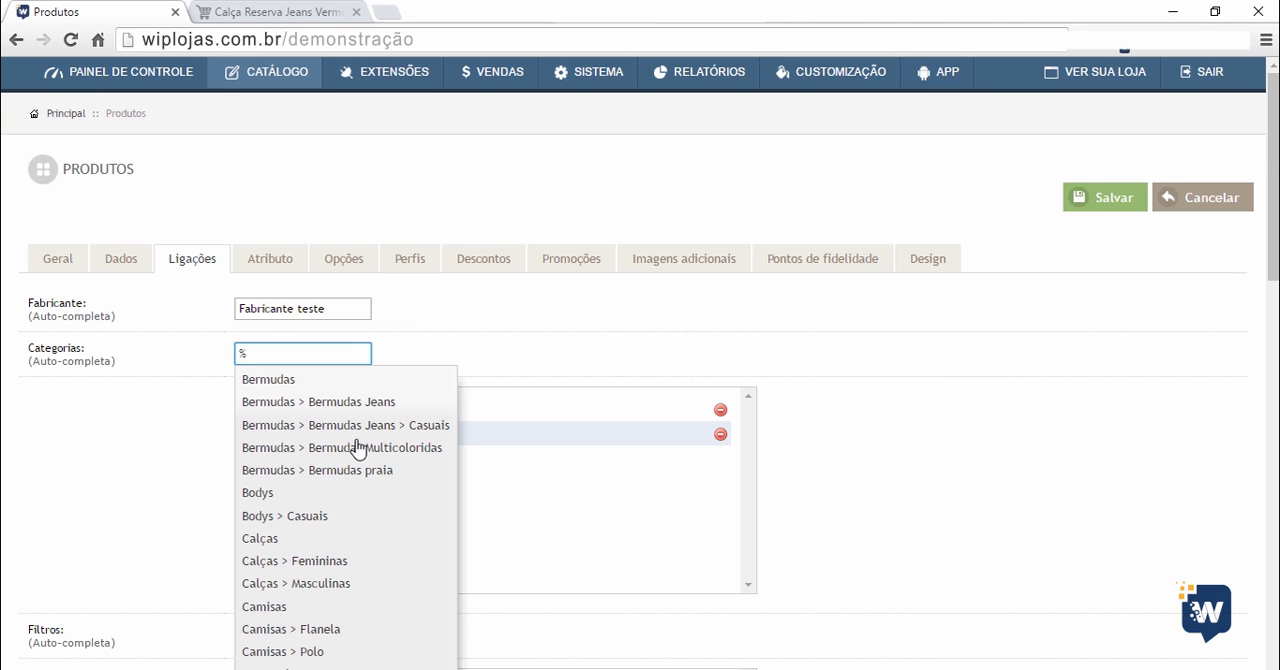
pyautogui.scroll(-3, 358, 445)
pyautogui.scroll(2, 358, 487)
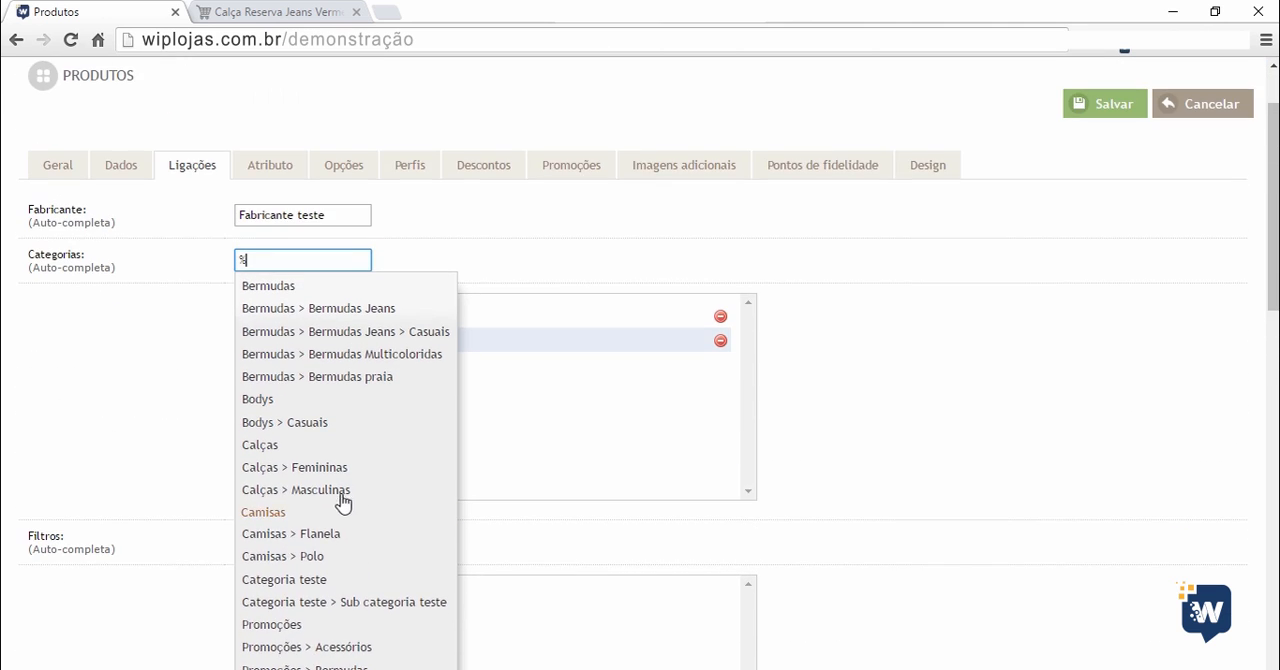
pyautogui.click(930, 365)
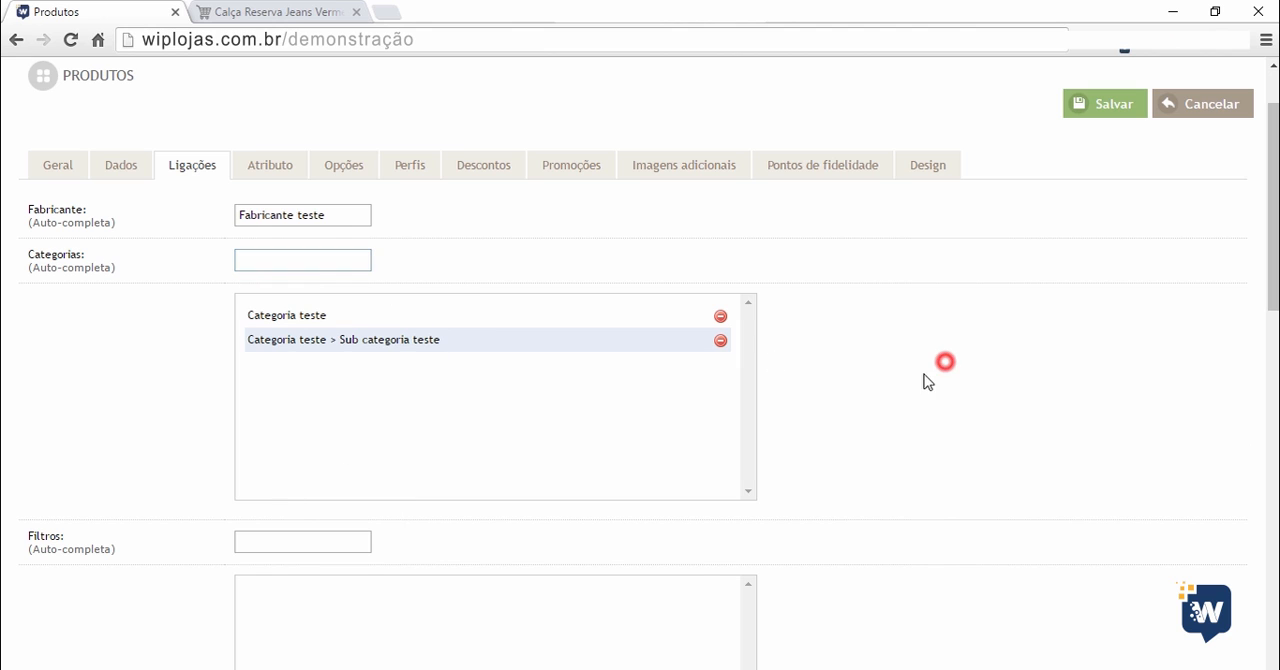
# Examine the Filtros, Lojas, Downloads and Produtos Relacionados fields of the product's links.
pyautogui.scroll(-3, 420, 423)
pyautogui.click(315, 261)
pyautogui.click(406, 257)
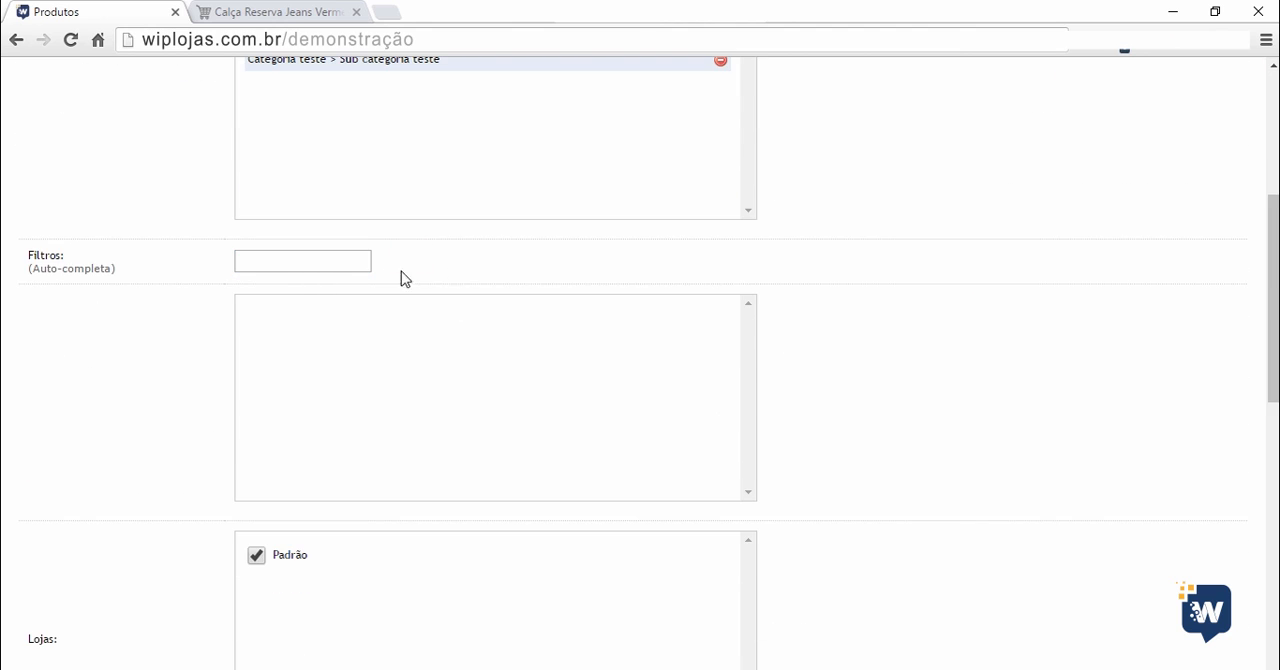
pyautogui.scroll(-2, 200, 340)
pyautogui.scroll(-2, 157, 357)
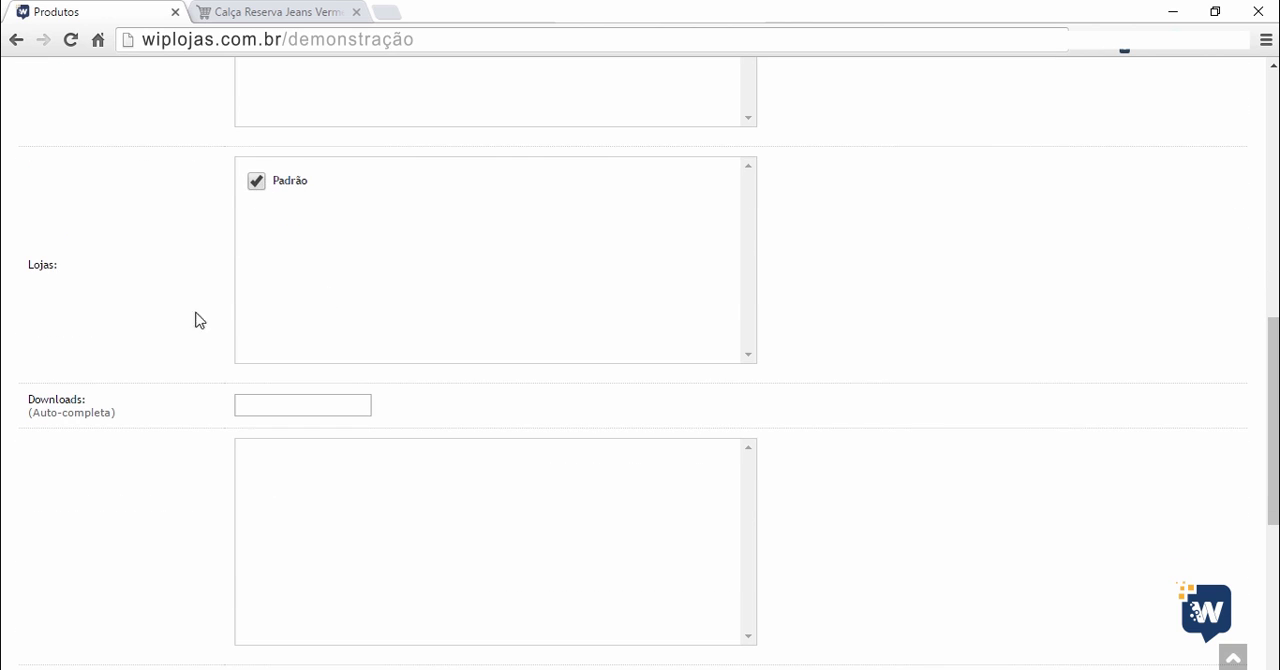
pyautogui.scroll(-2, 100, 350)
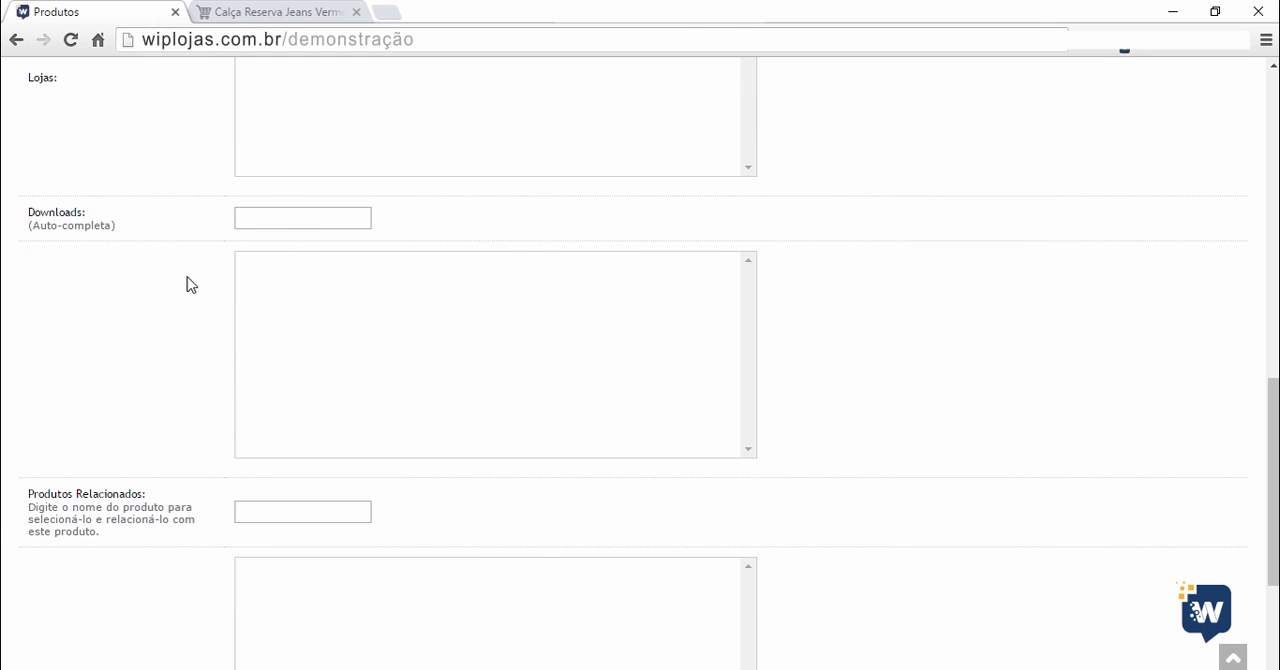
pyautogui.scroll(-2, 160, 285)
pyautogui.click(298, 325)
pyautogui.scroll(2, 817, 325)
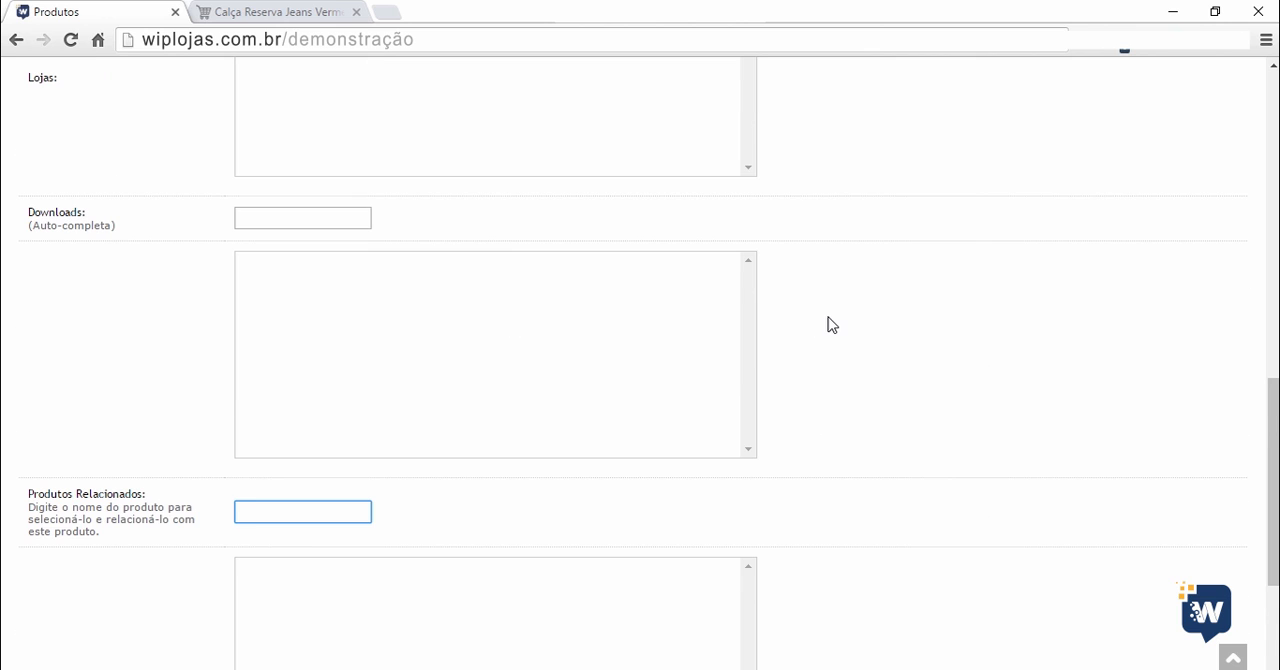
pyautogui.scroll(-3, 822, 322)
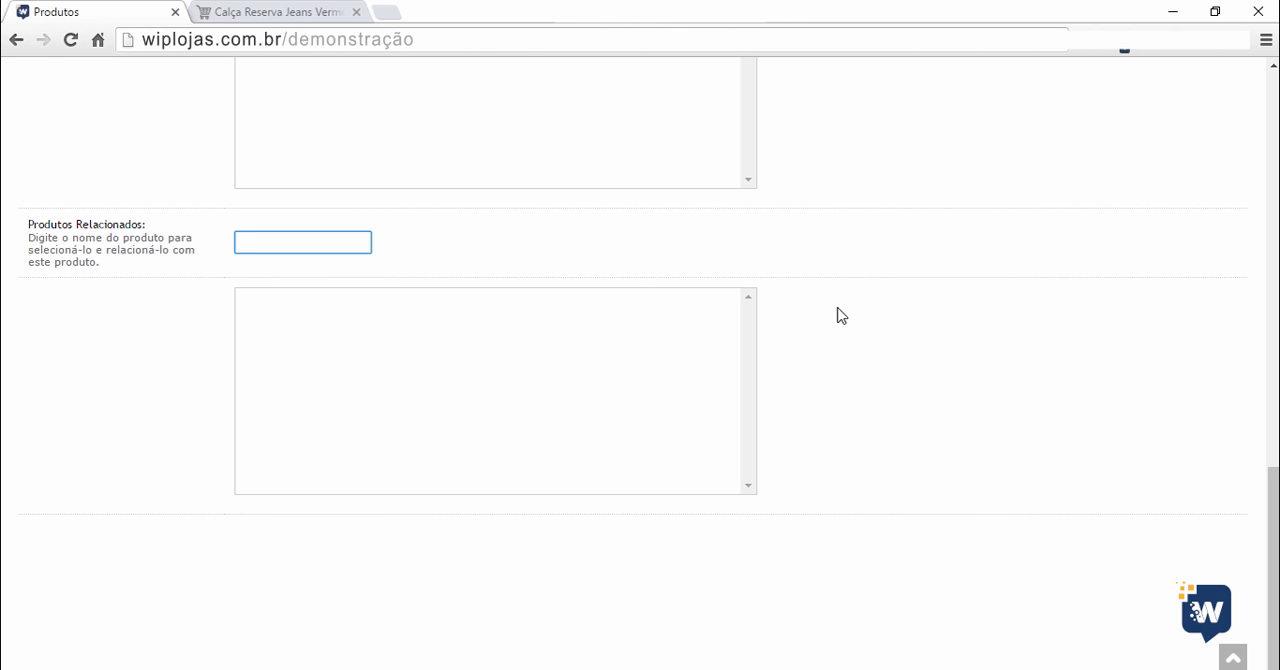
# Switch to the storefront page of Calça Reserva Jeans Vermelho and examine its Produtos Relacionados section.
pyautogui.click(243, 14)
pyautogui.scroll(10, 225, 140)
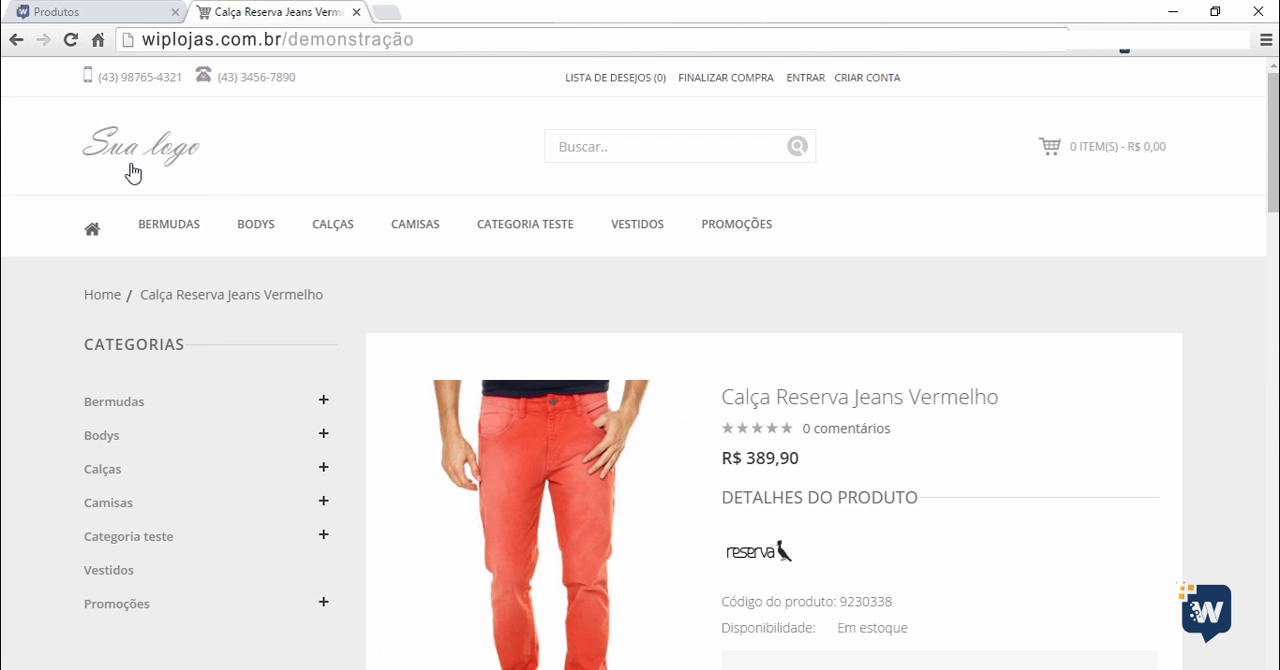
pyautogui.scroll(-1, 360, 206)
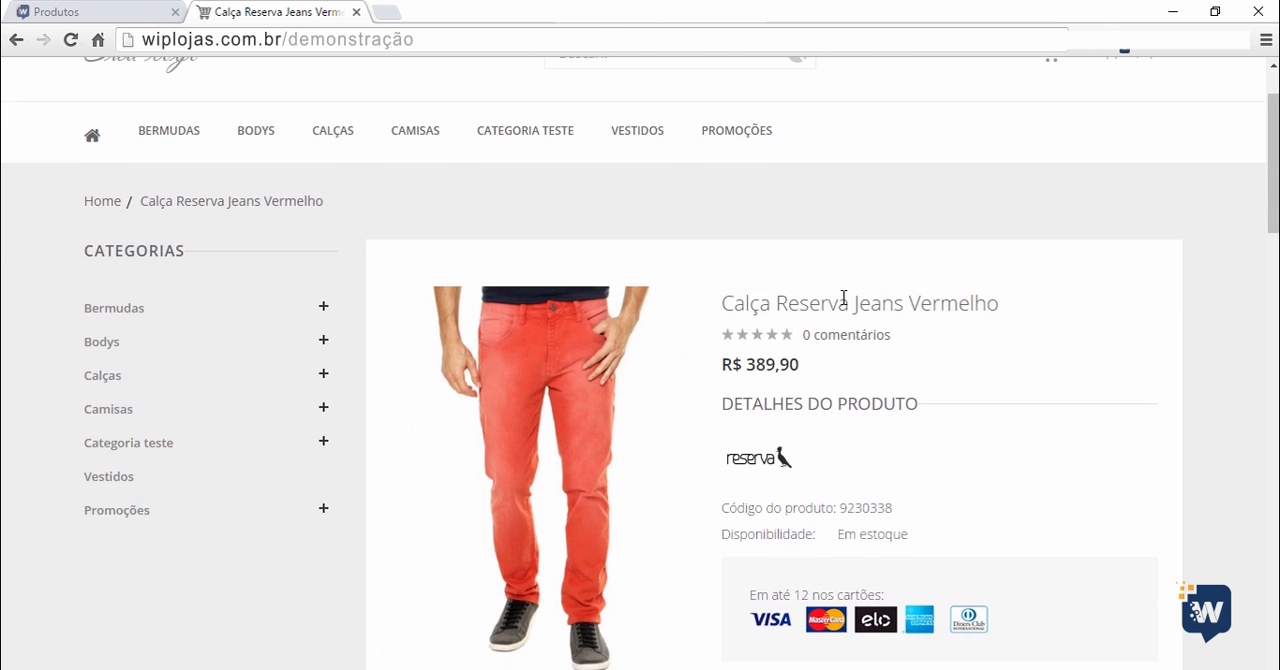
pyautogui.scroll(-10, 844, 297)
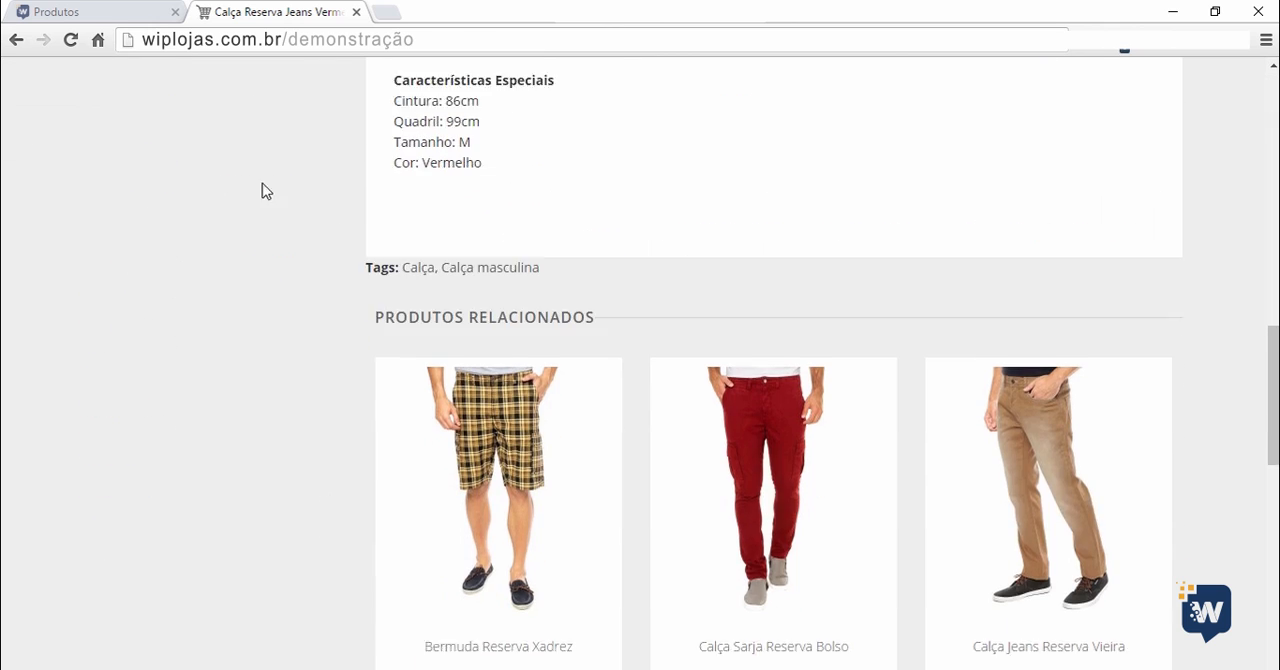
pyautogui.scroll(-3, 230, 190)
pyautogui.scroll(2, 200, 190)
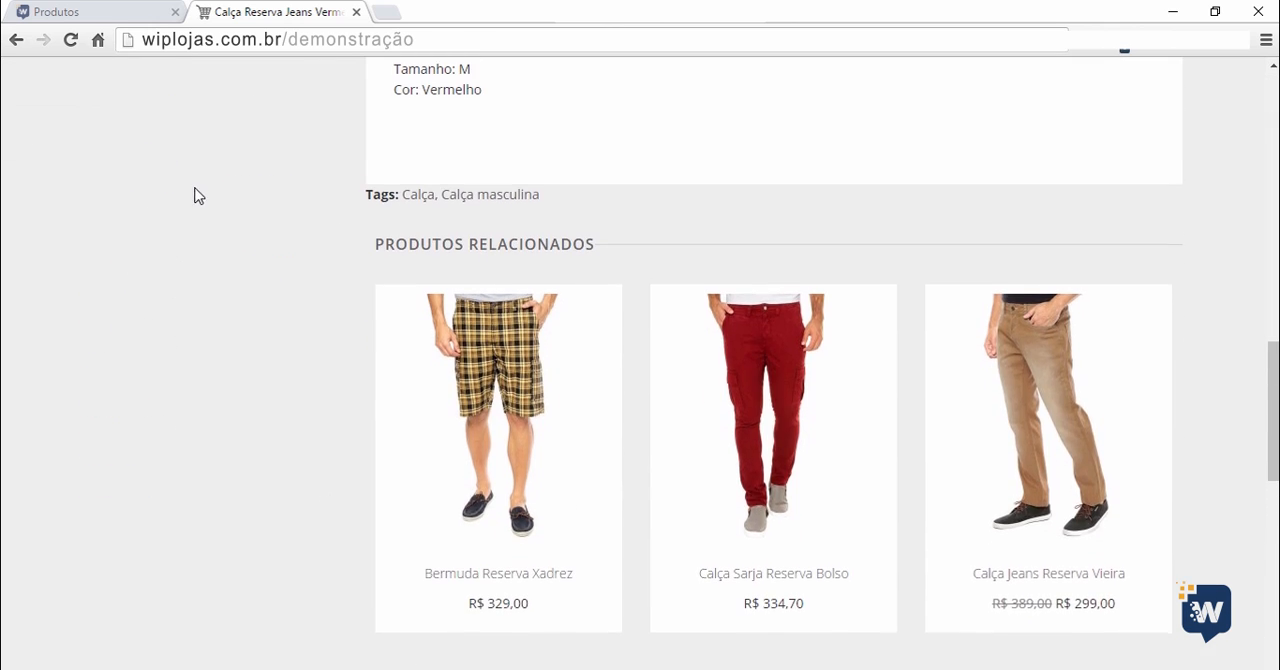
pyautogui.scroll(-1, 250, 230)
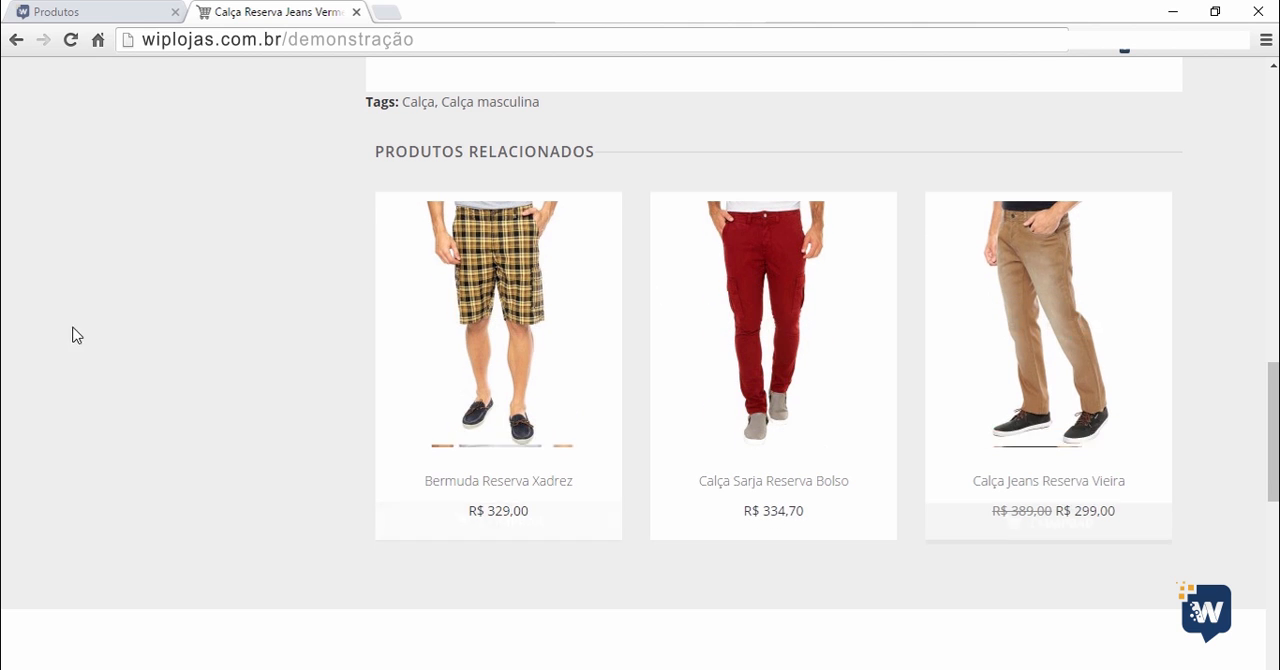
# Review the related products on the storefront page, then return to the product form and add Calça Jeans Reserva Vieira by searching "calça".
pyautogui.scroll(10, 200, 329)
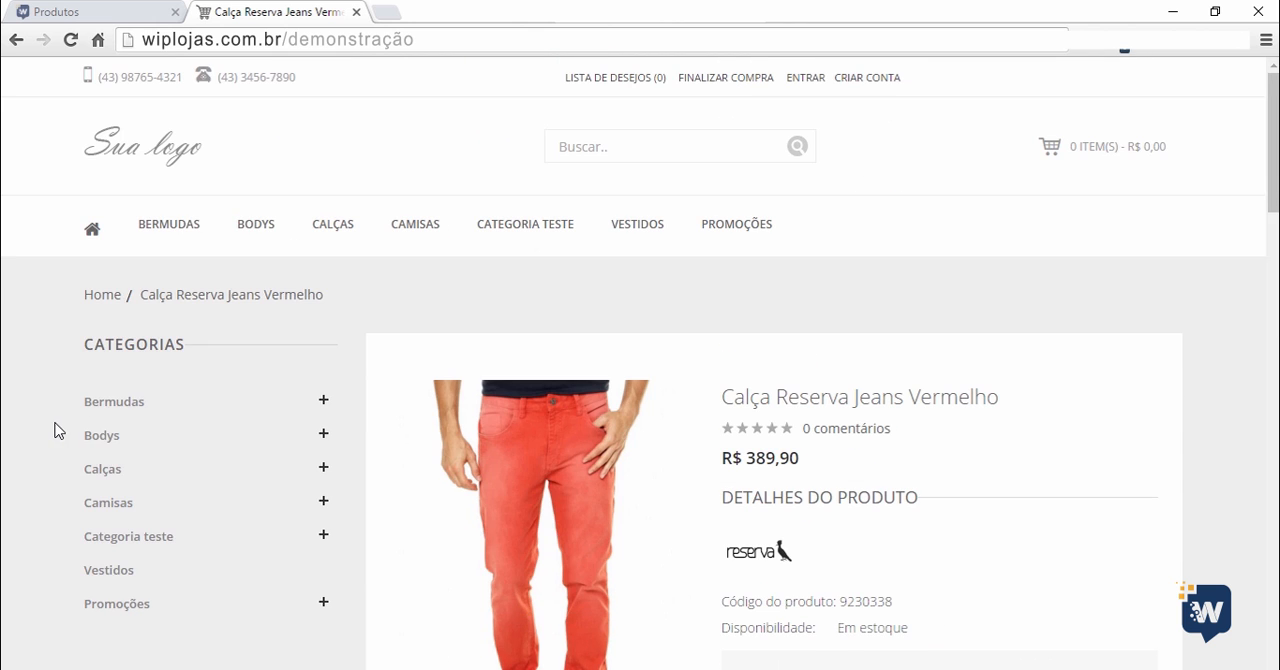
pyautogui.scroll(-4, 50, 430)
pyautogui.scroll(-9, 38, 434)
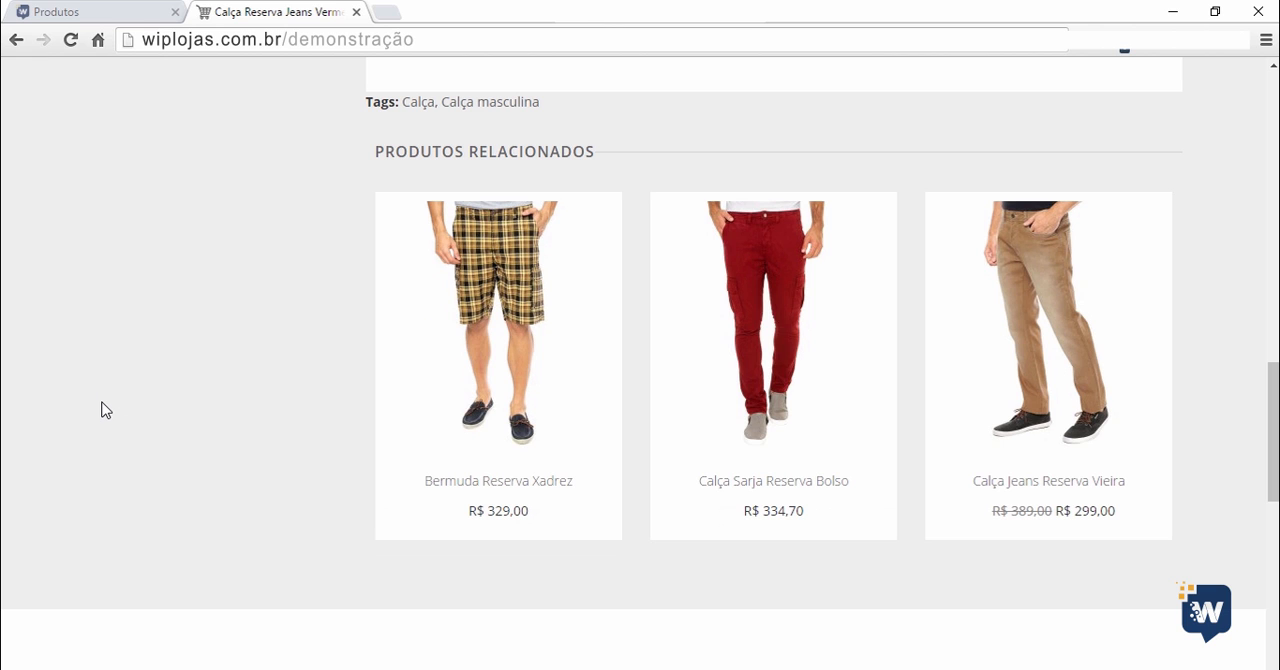
pyautogui.scroll(10, 103, 408)
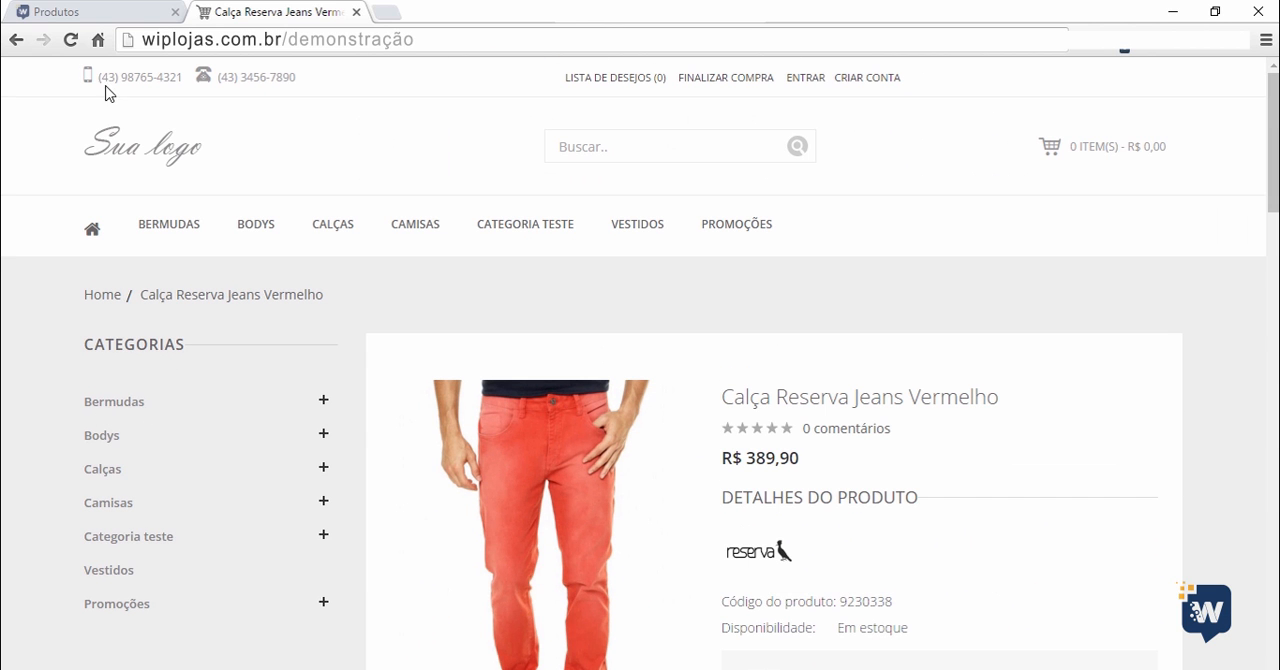
pyautogui.click(117, 16)
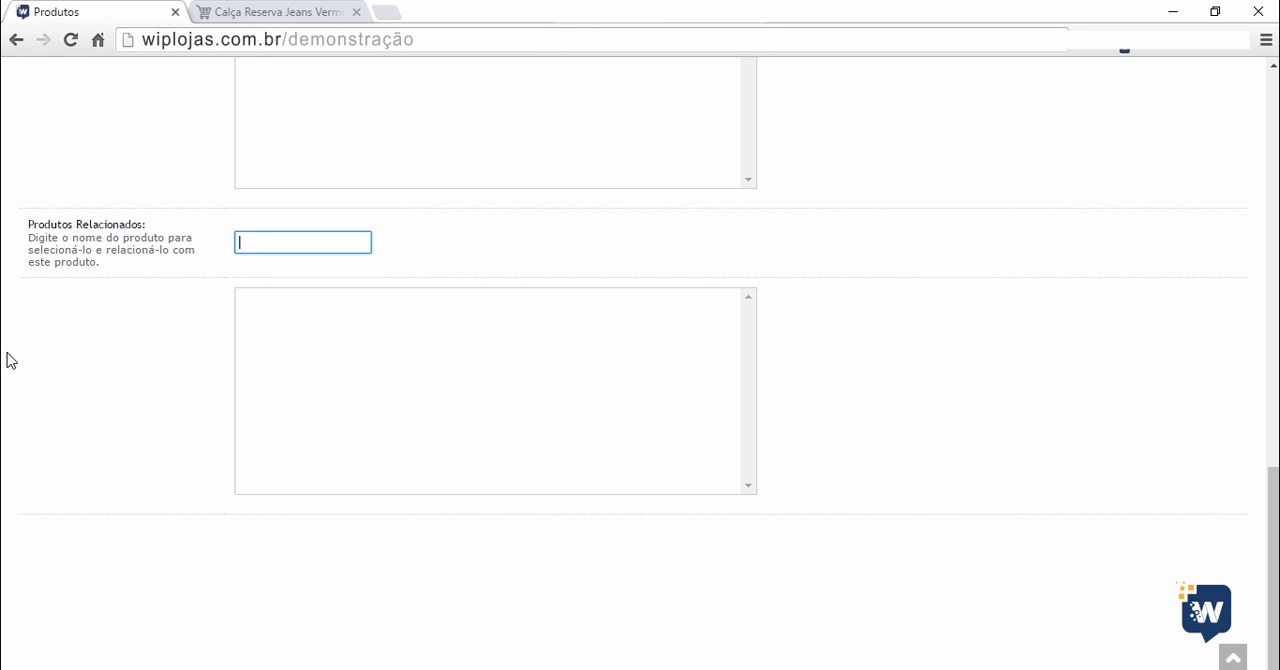
pyautogui.write('calça')
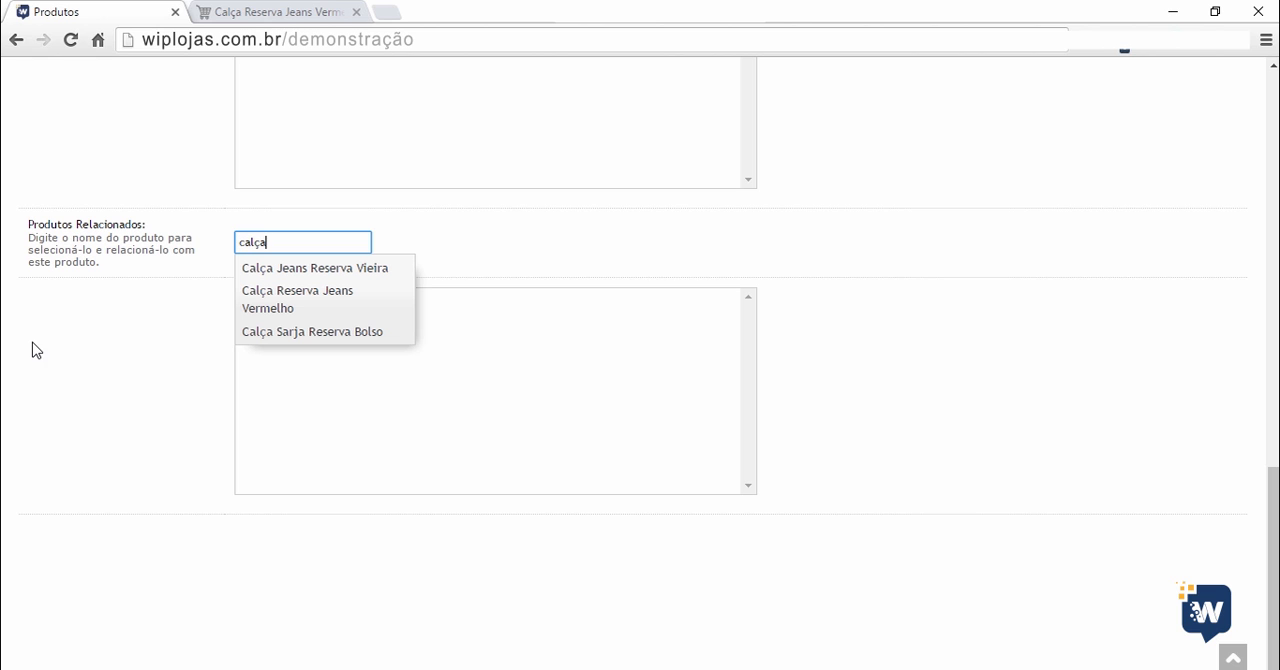
pyautogui.click(302, 270)
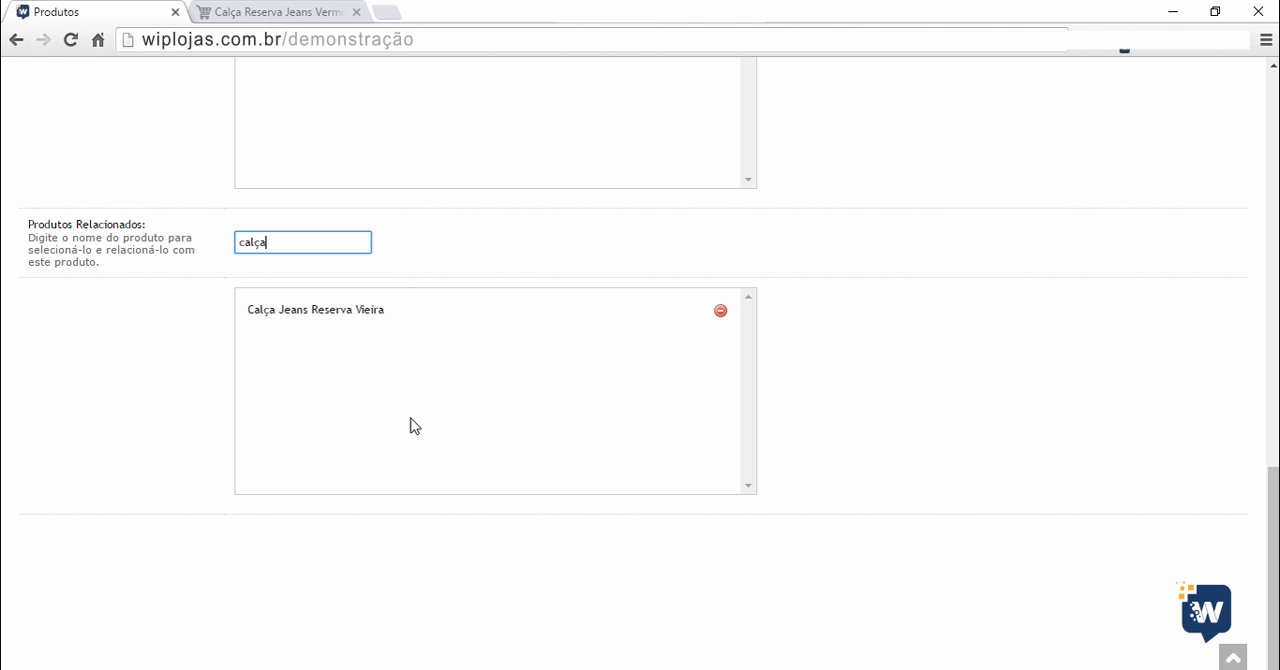
# Browse all products available as related products using the % wildcard, then close the suggestions without choosing one and clear the search.
pyautogui.press('BackSpace')
pyautogui.press('BackSpace')
pyautogui.press('BackSpace')
pyautogui.press('BackSpace')
pyautogui.press('BackSpace')
pyautogui.write('s')
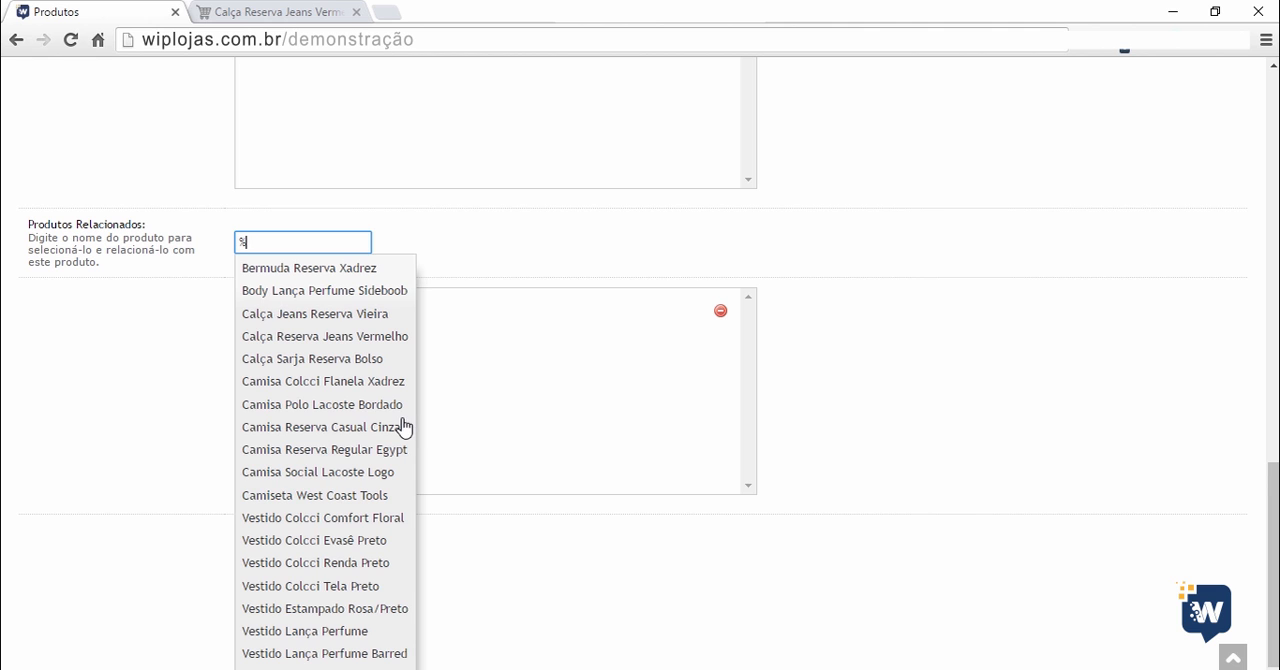
pyautogui.scroll(-1, 371, 414)
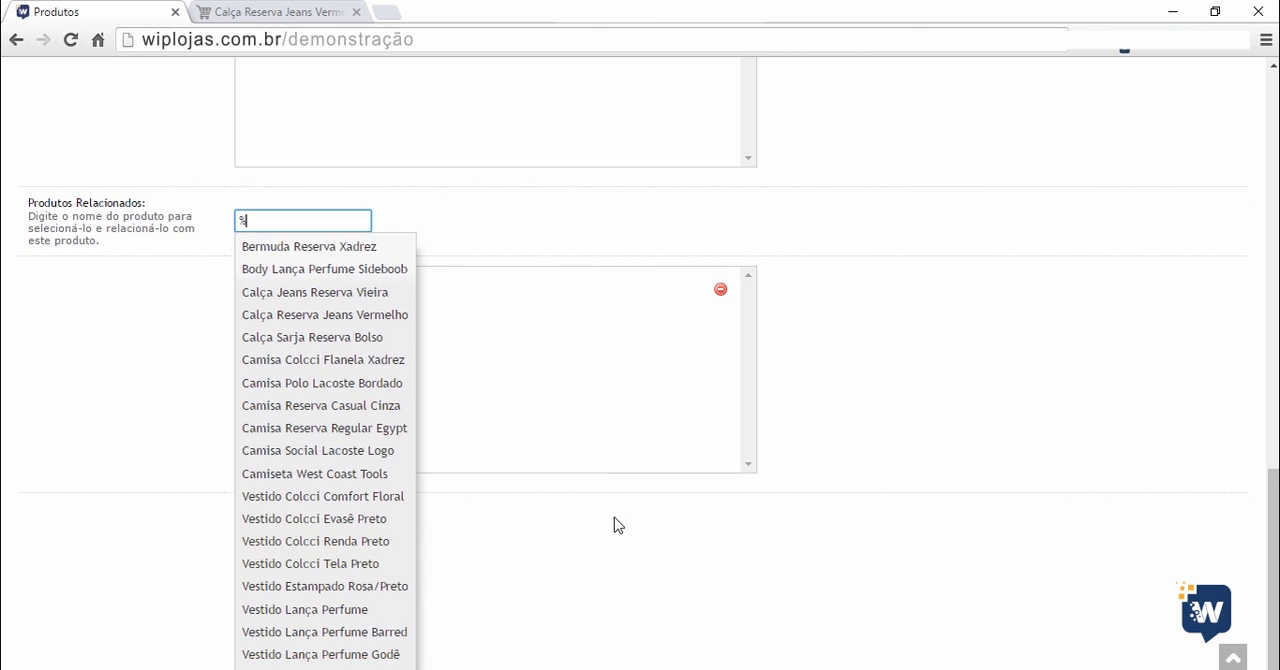
pyautogui.scroll(2, 837, 411)
pyautogui.click(846, 400)
pyautogui.doubleClick(325, 415)
pyautogui.press('BackSpace')
# Examine the product's Atributo section and compare it with the description and tags in the Geral section.
pyautogui.scroll(10, 671, 391)
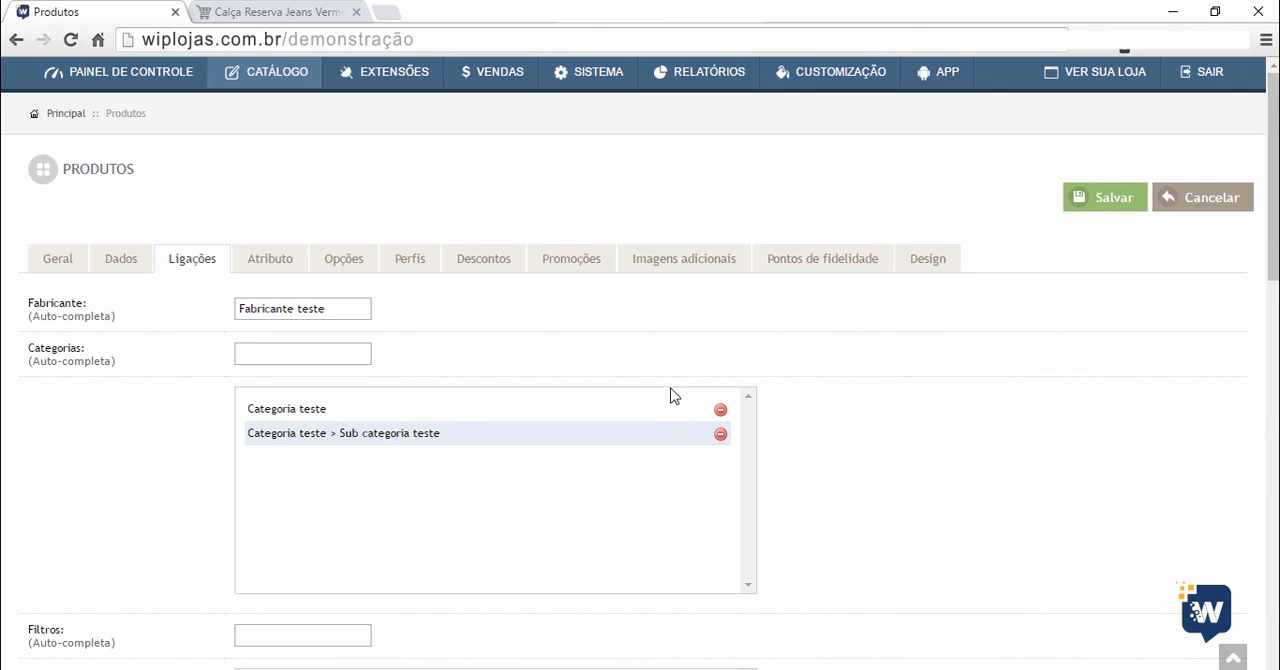
pyautogui.click(270, 262)
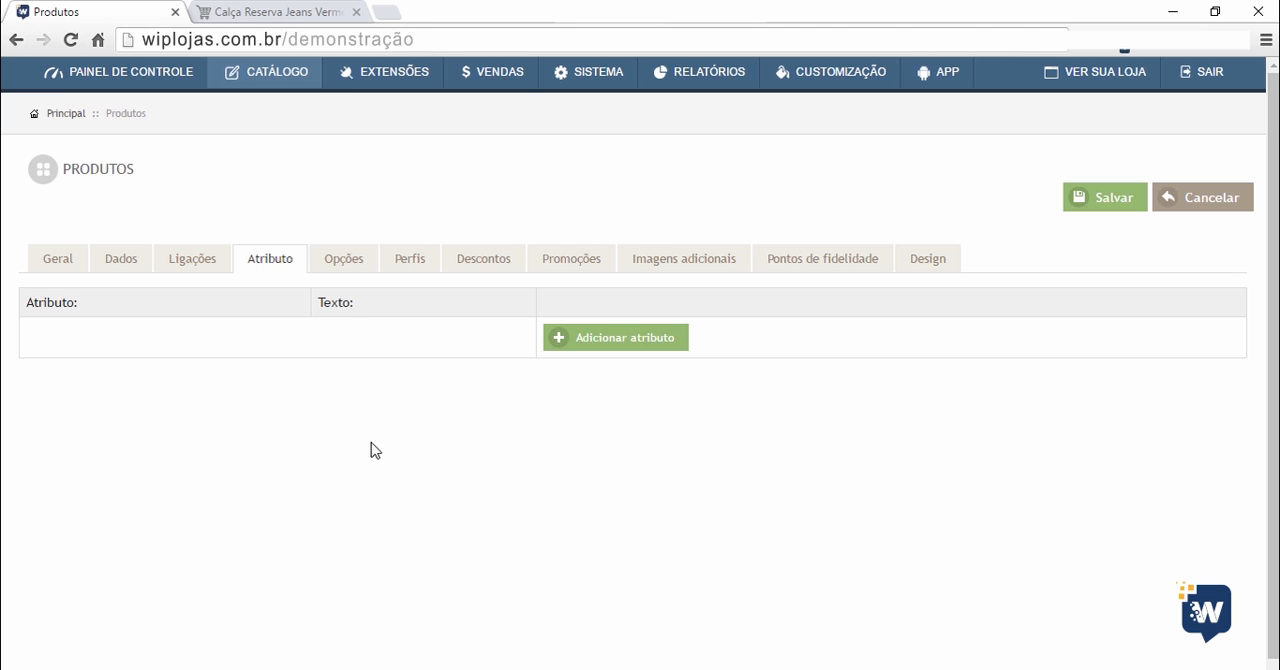
pyautogui.click(58, 260)
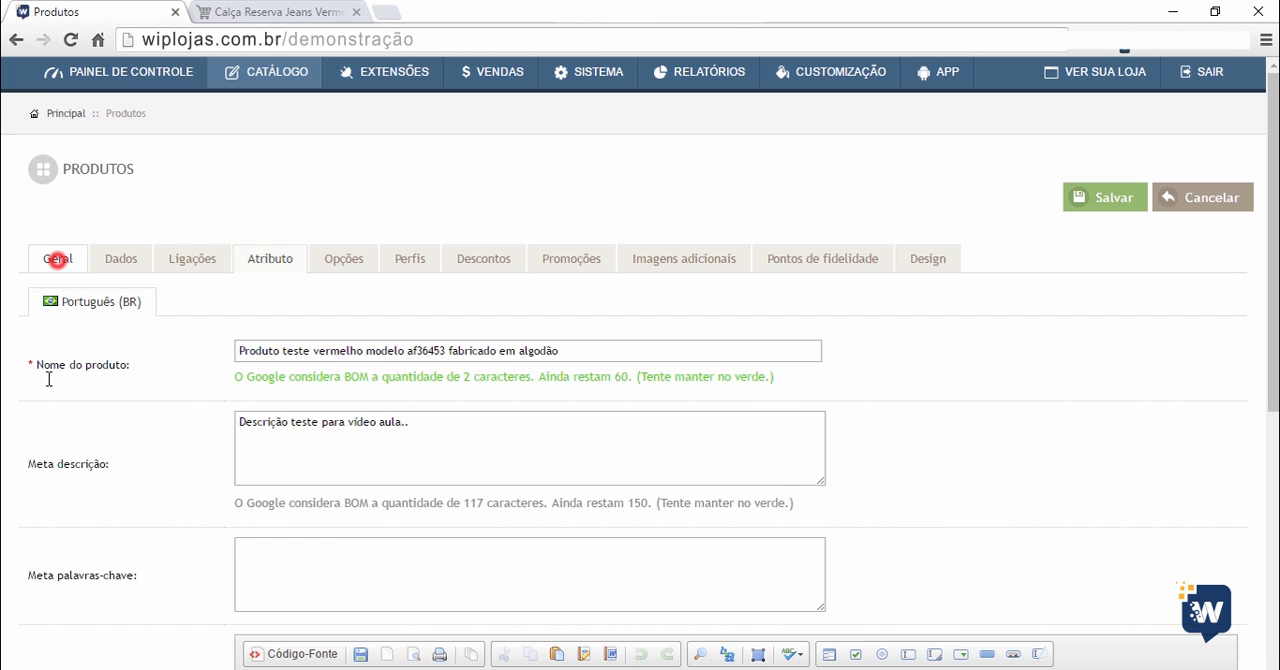
pyautogui.scroll(-5, 60, 300)
pyautogui.click(308, 343)
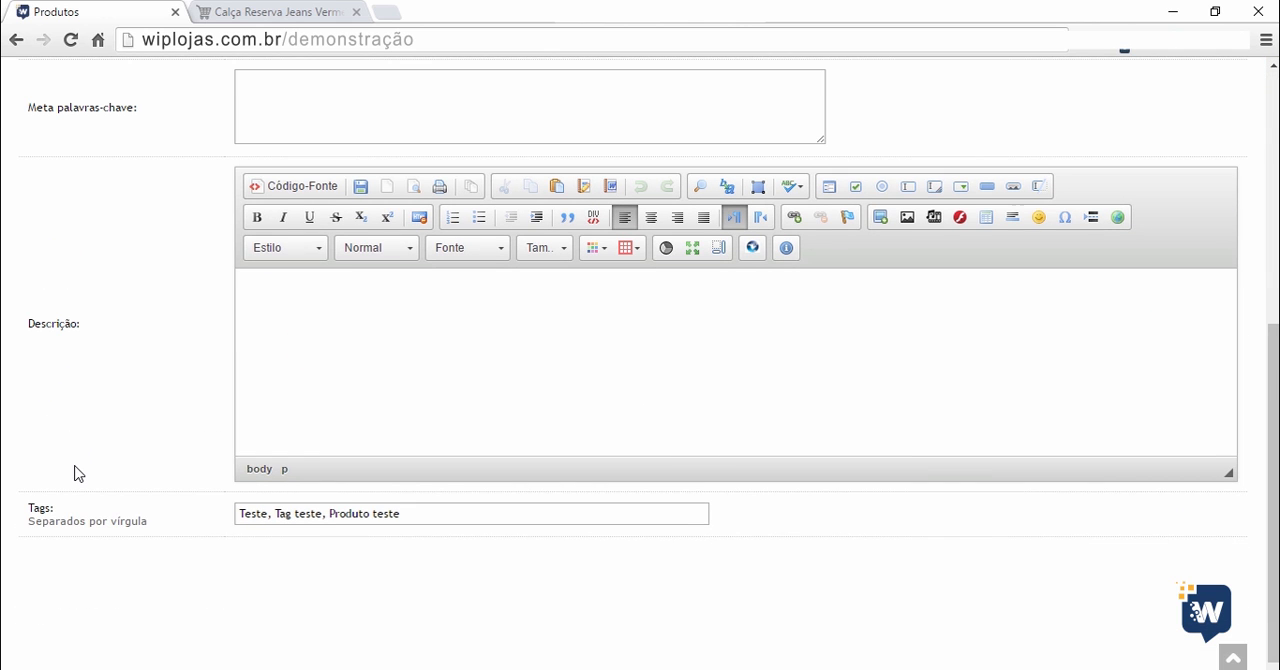
pyautogui.scroll(5, 74, 472)
pyautogui.click(264, 266)
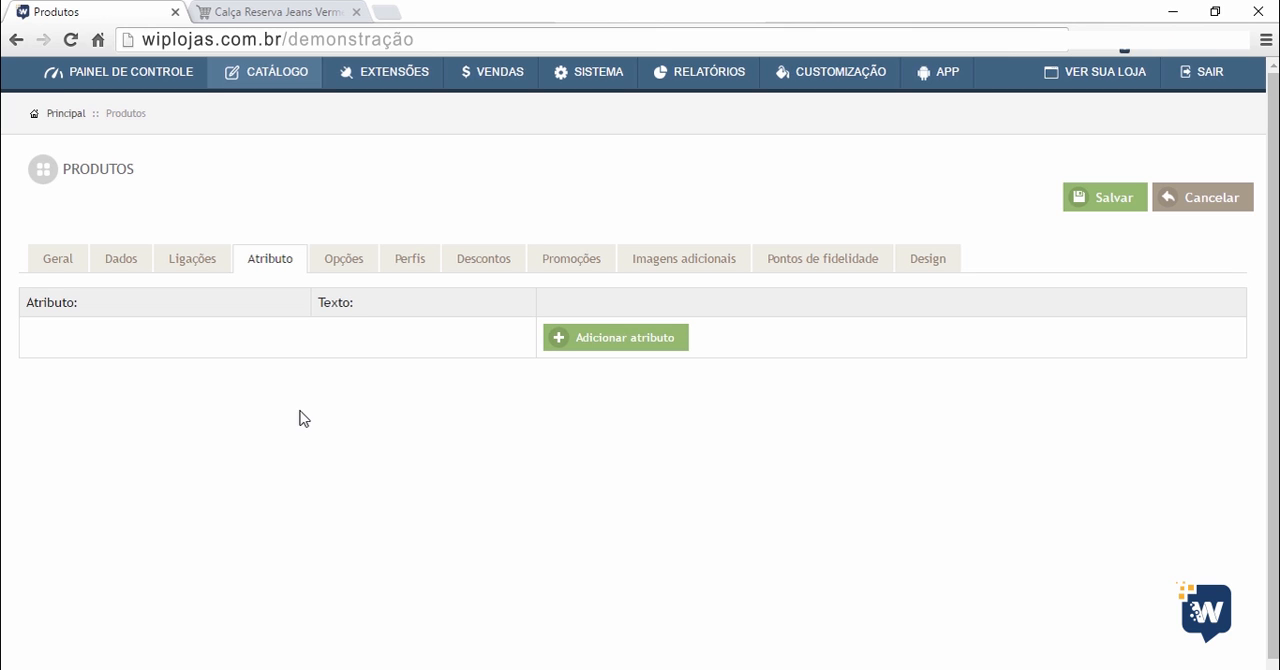
# Examine the product's Opções, Perfis and Descontos sections.
pyautogui.click(338, 266)
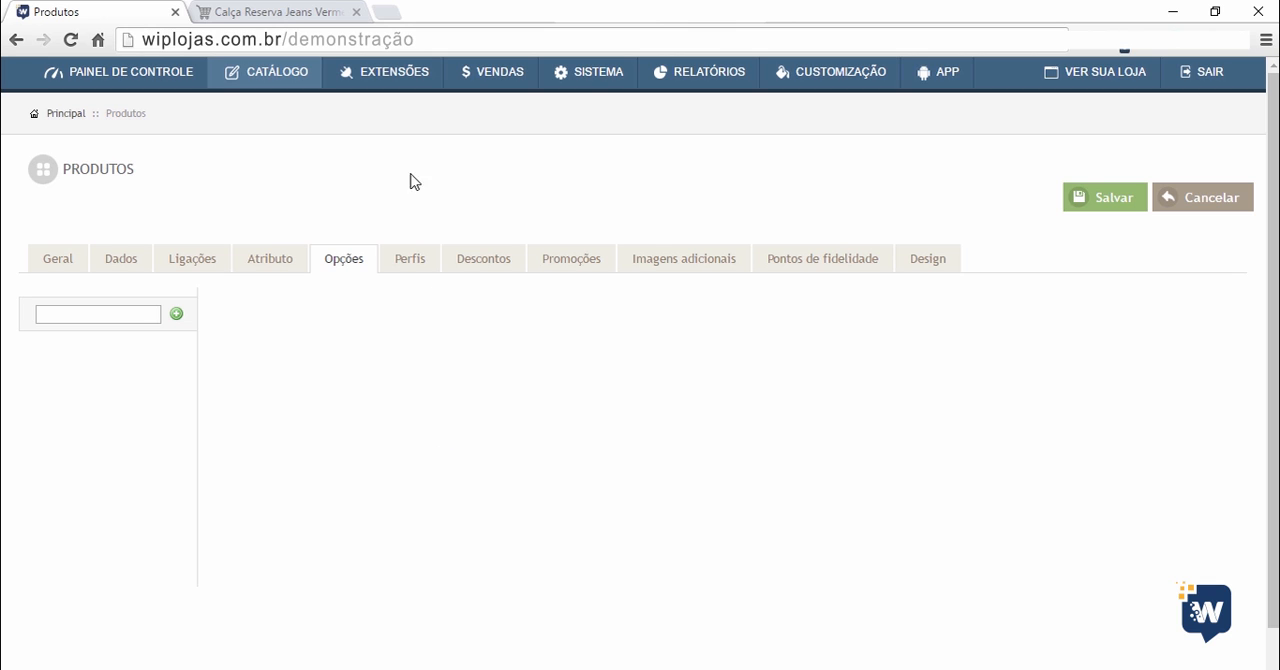
pyautogui.click(421, 261)
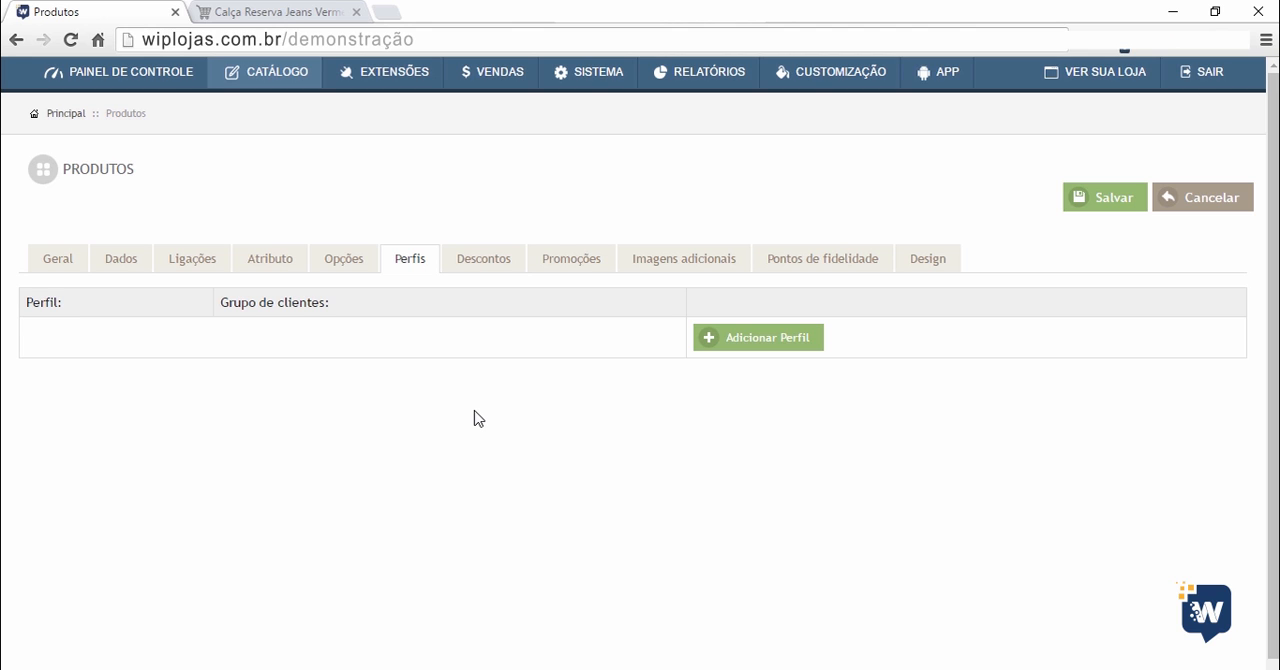
pyautogui.click(468, 262)
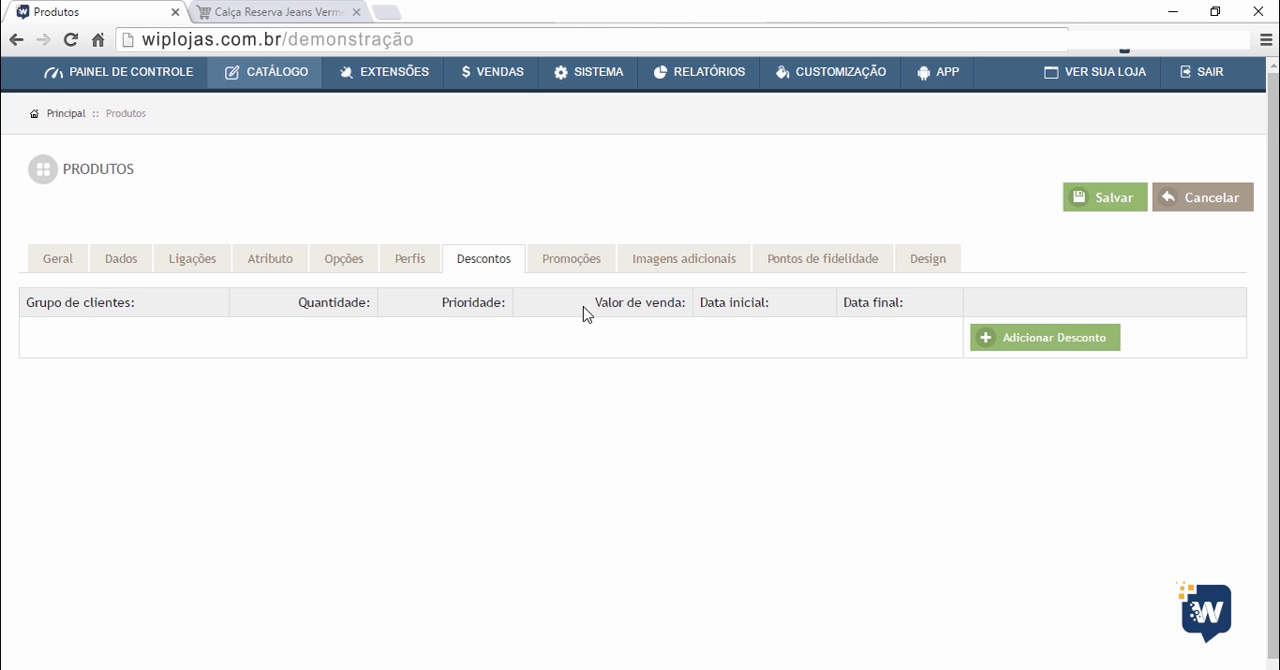
# Add a promotion for the Varejo customer group with a sale value of 50.00.
pyautogui.click(572, 262)
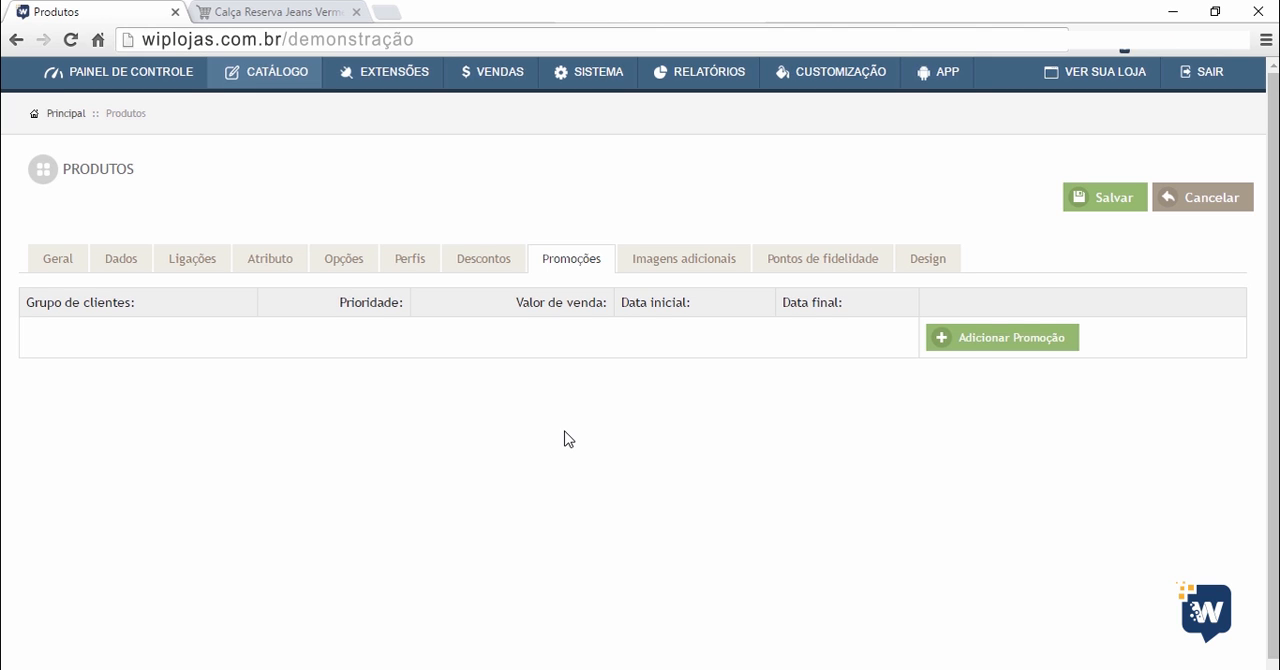
pyautogui.click(965, 340)
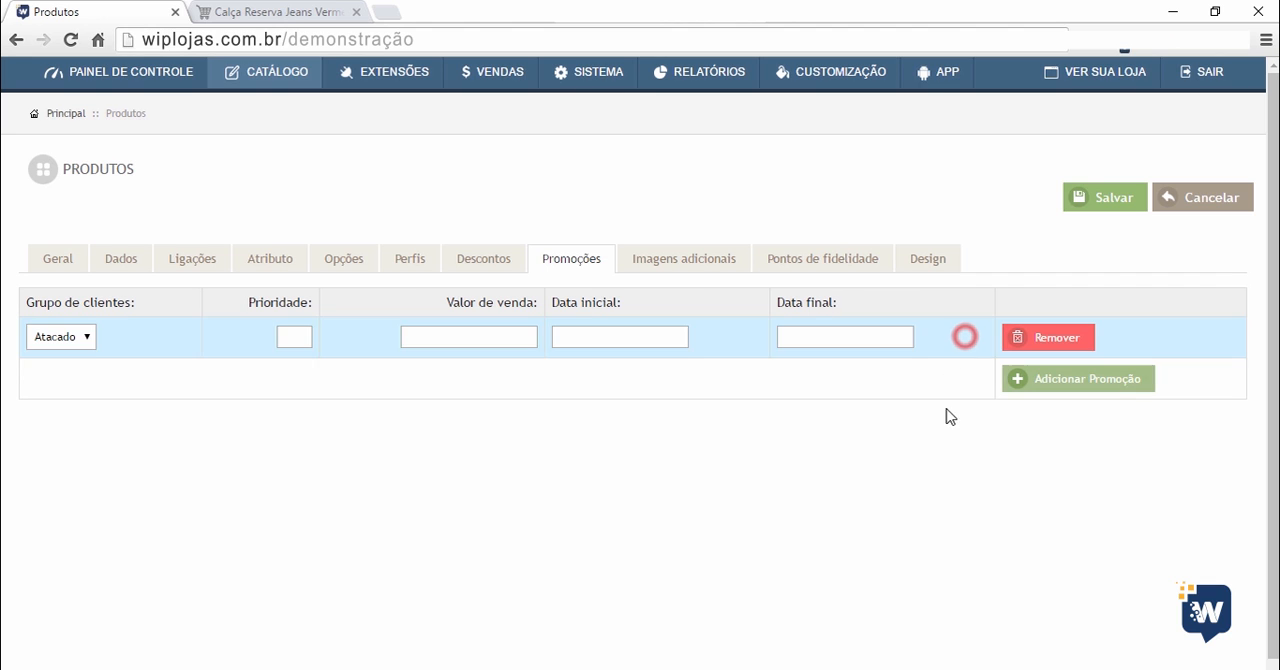
pyautogui.click(55, 337)
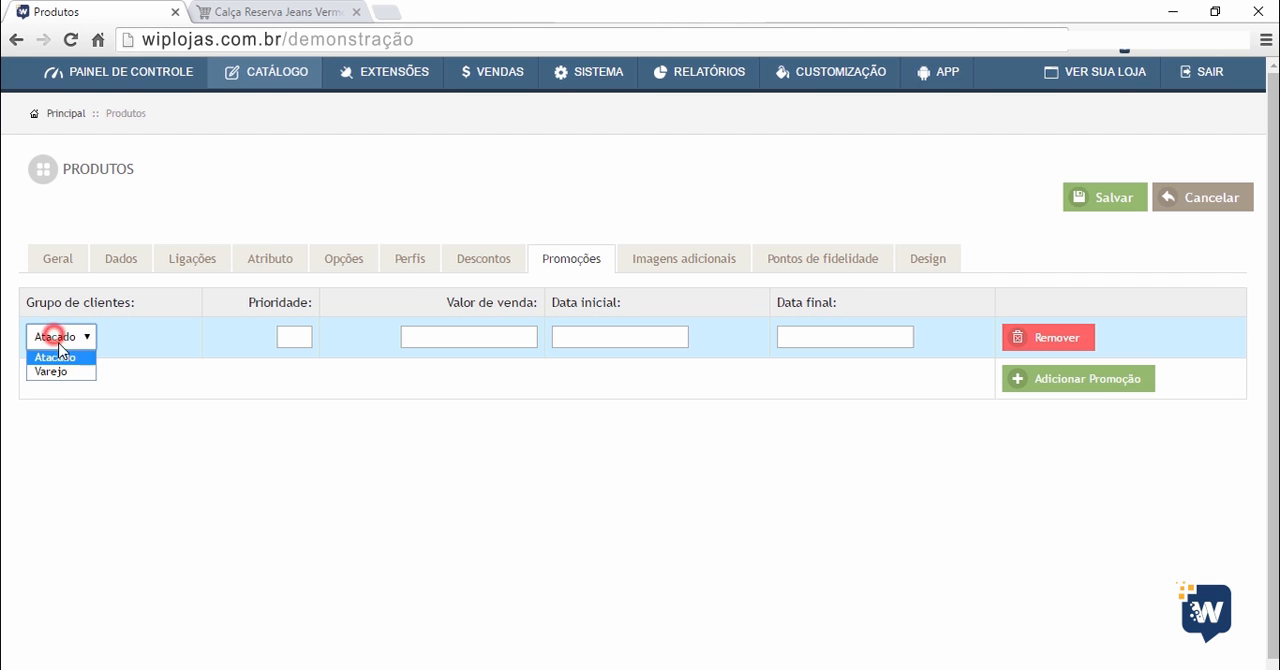
pyautogui.click(60, 375)
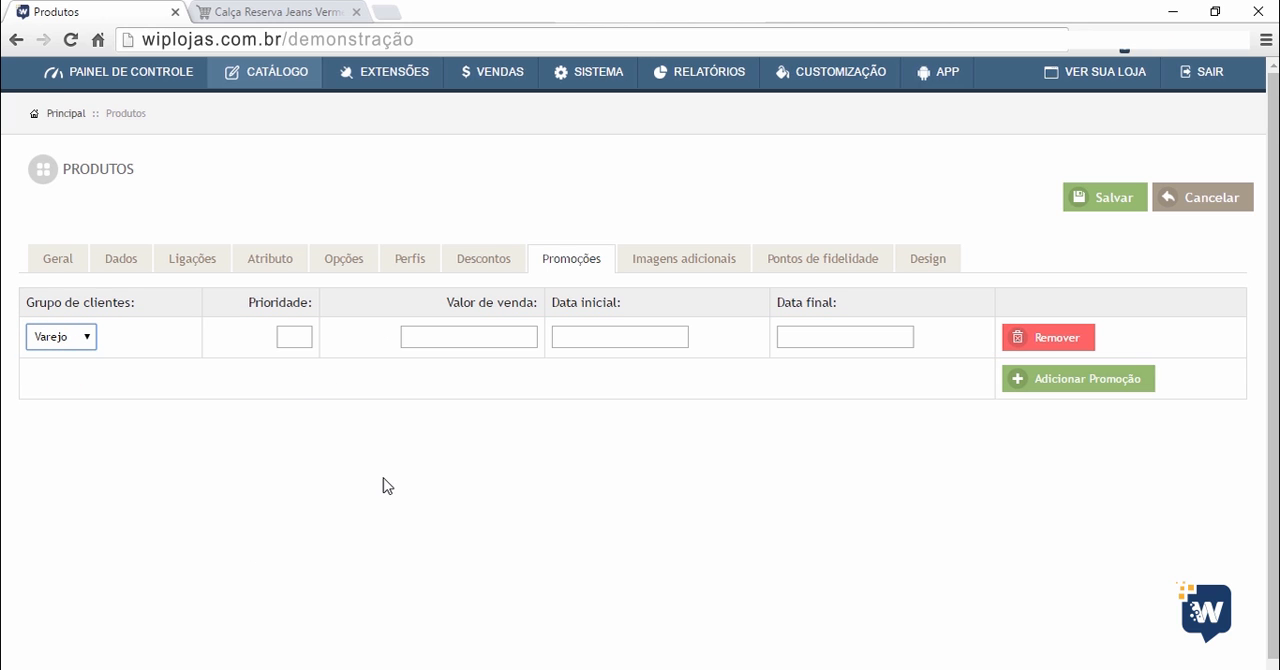
pyautogui.click(504, 341)
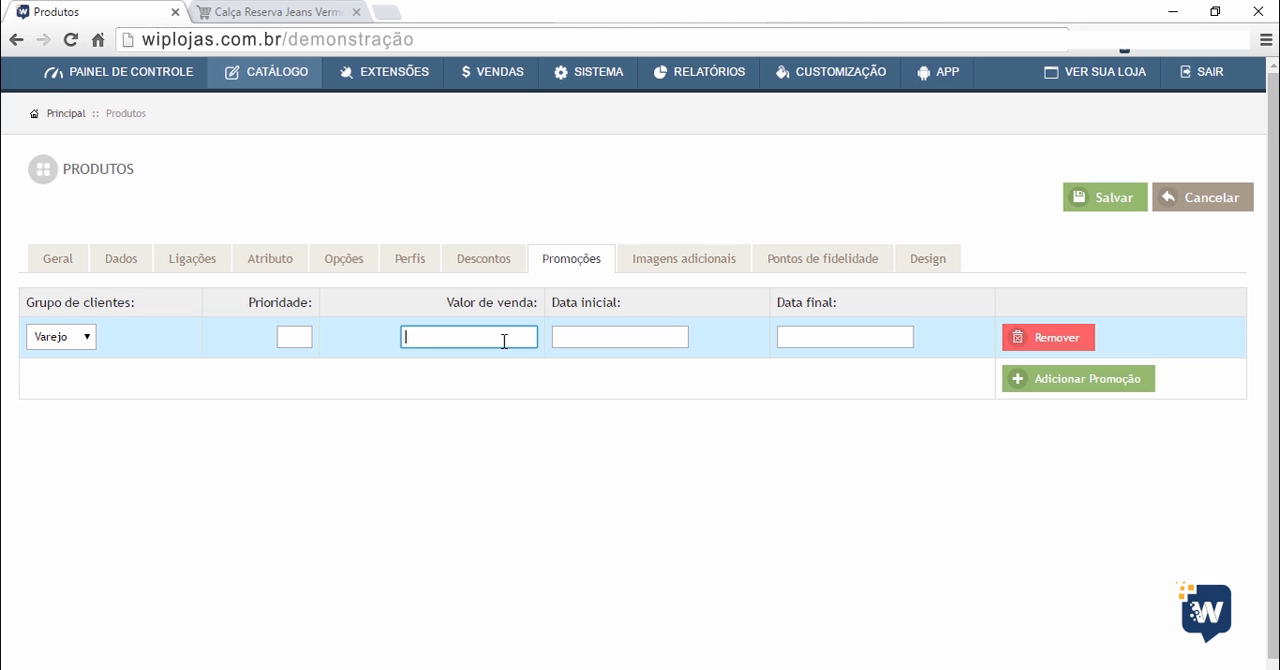
pyautogui.write('50.00')
# Set the promotion's start date to 2016-03-29 and its end date to 2016-04-06.
pyautogui.click(594, 338)
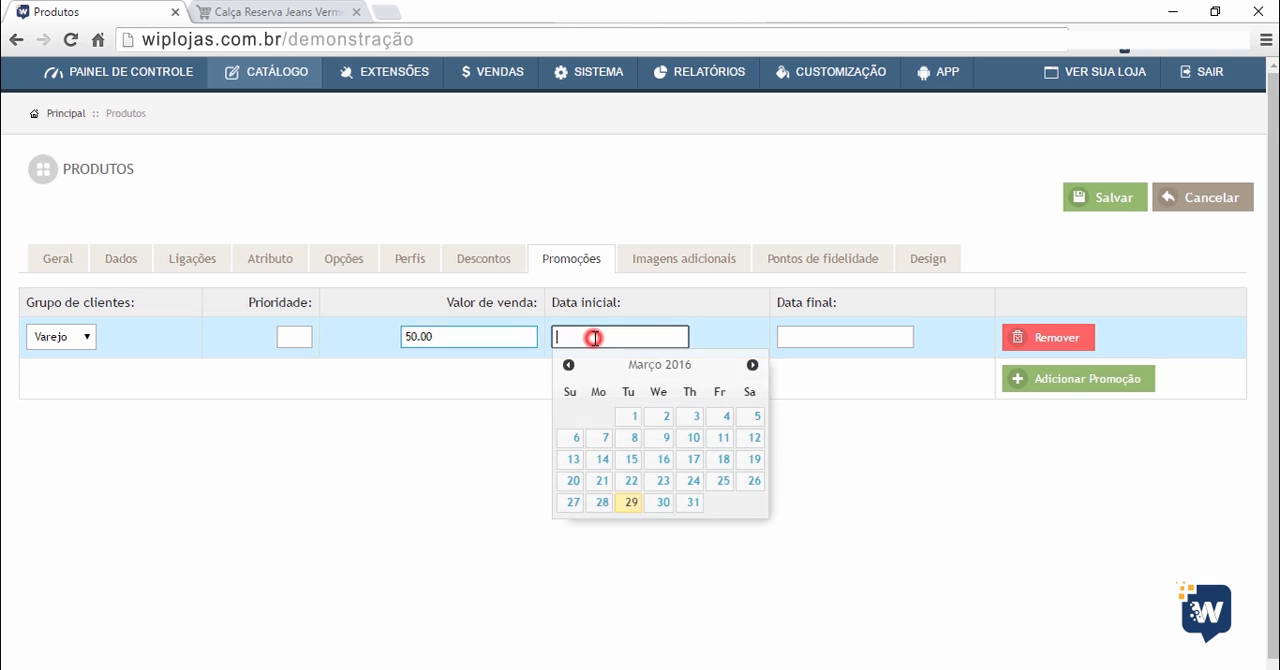
pyautogui.click(630, 502)
pyautogui.click(843, 336)
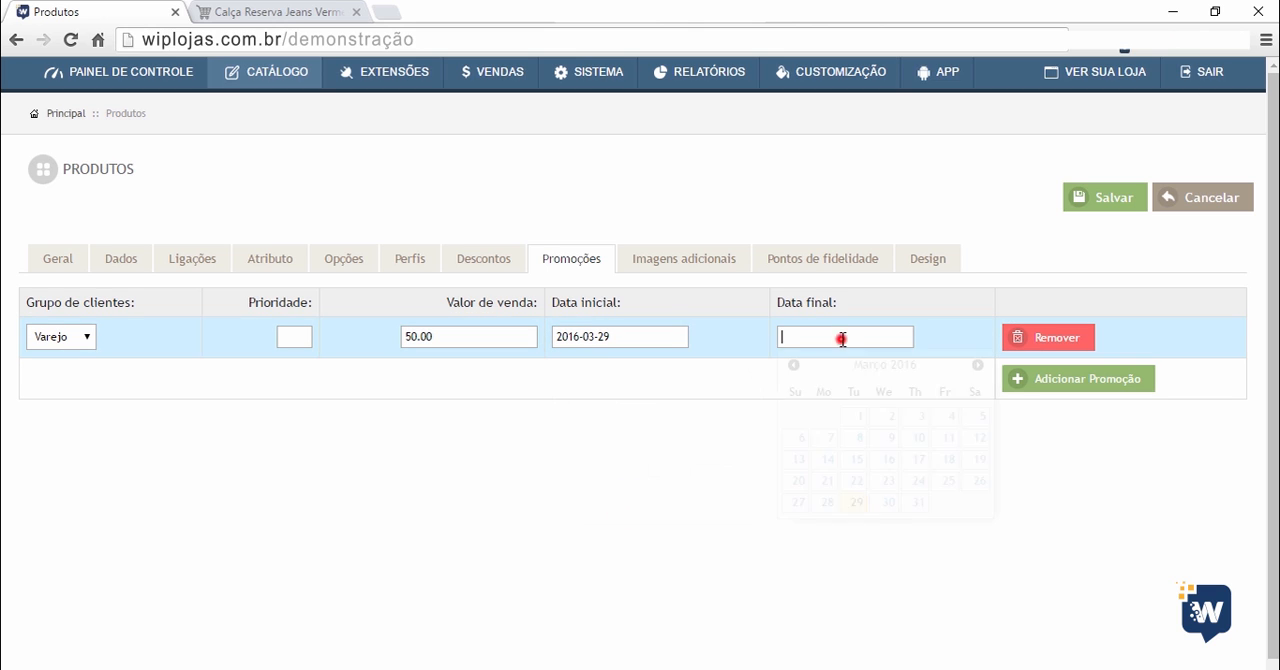
pyautogui.click(975, 365)
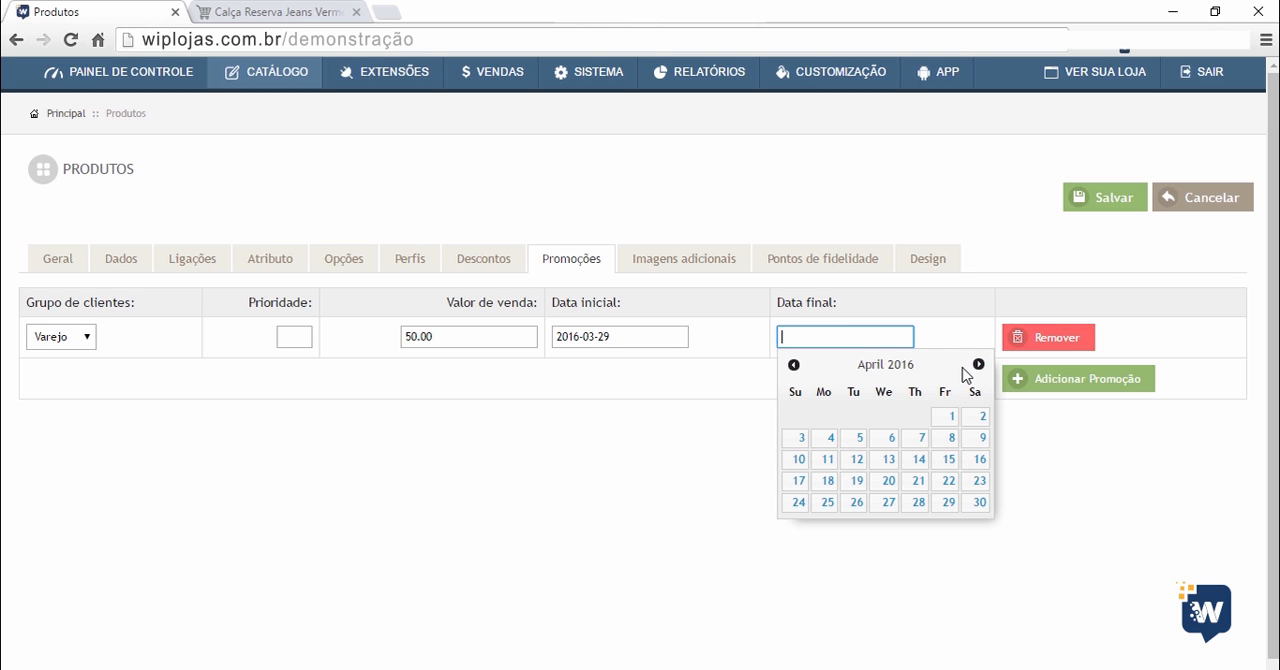
pyautogui.click(886, 438)
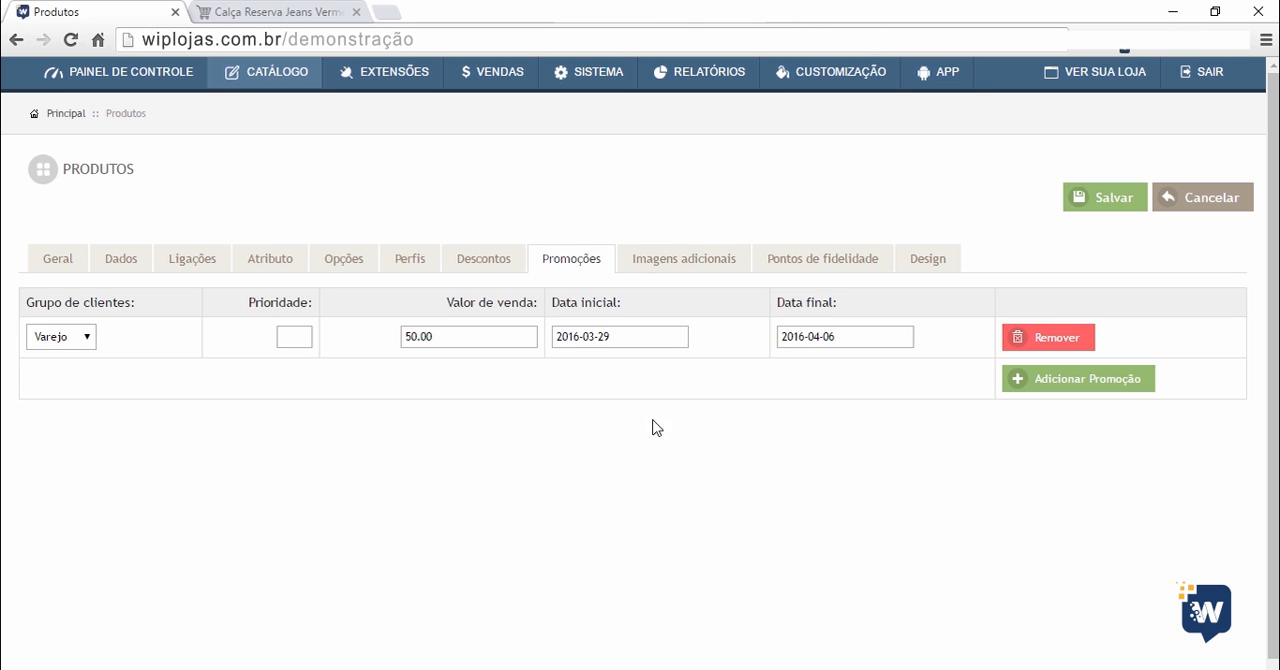
# Examine the Imagens adicionais section, then view the additional back-view image of Calça Reserva Jeans Vermelho in the storefront.
pyautogui.click(691, 261)
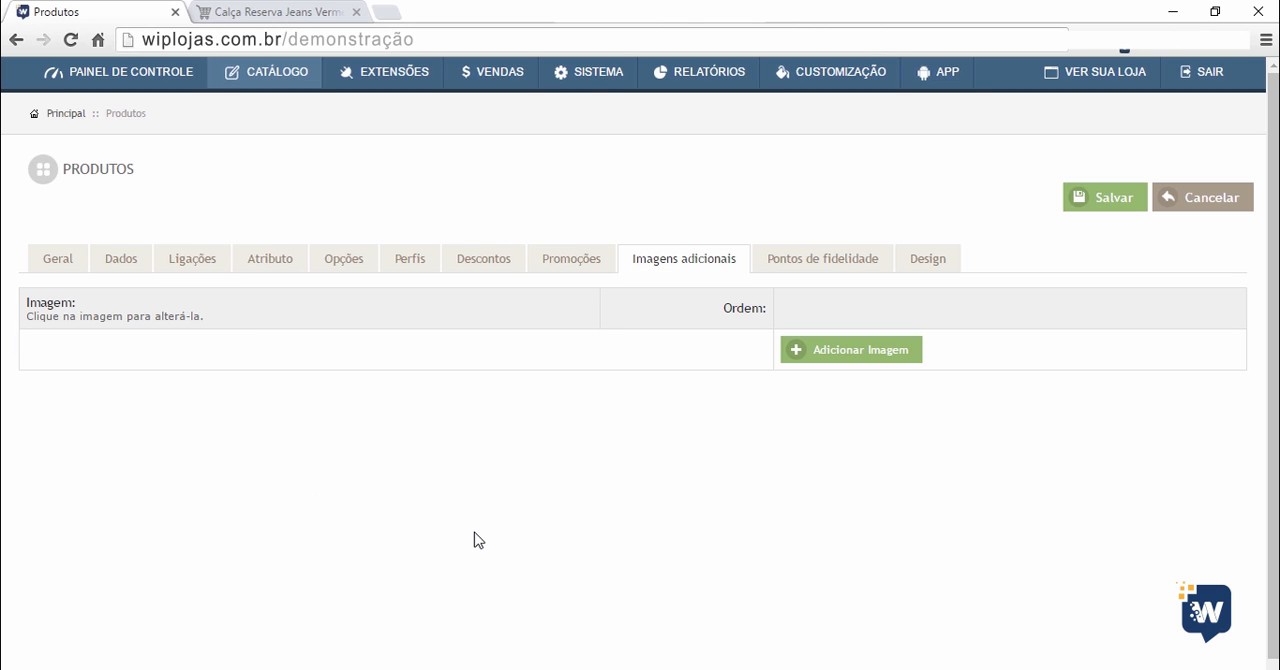
pyautogui.click(285, 20)
pyautogui.scroll(-4, 186, 117)
pyautogui.scroll(1, 186, 146)
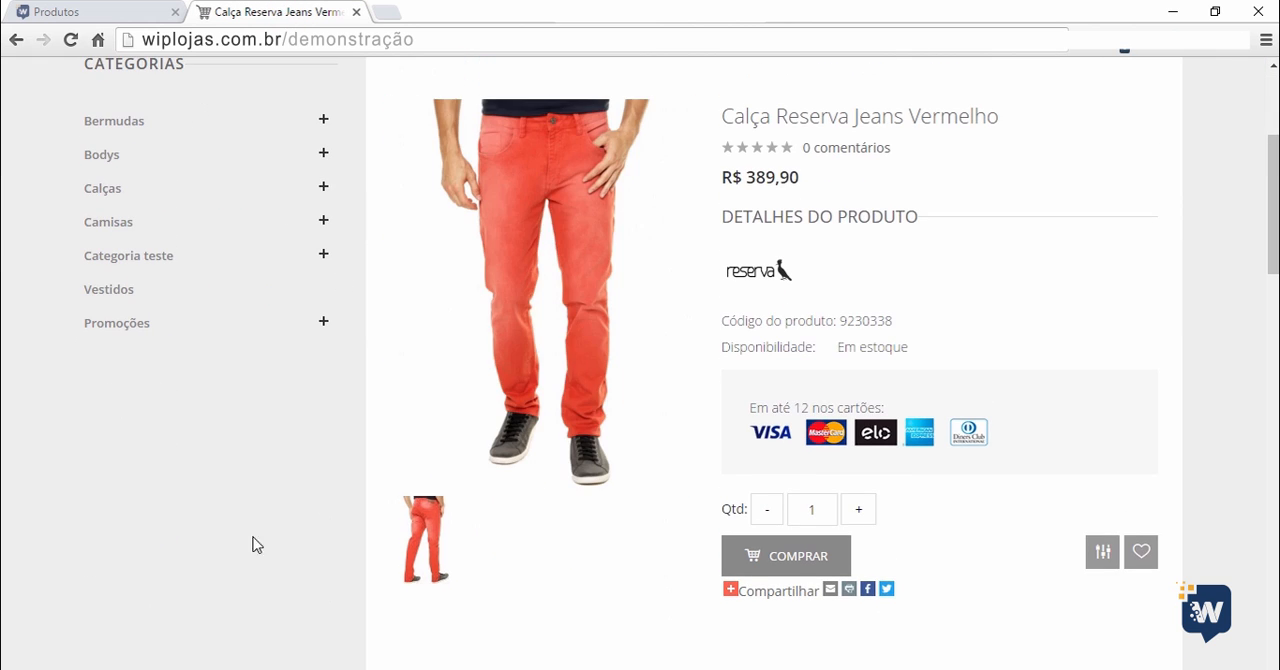
pyautogui.click(415, 535)
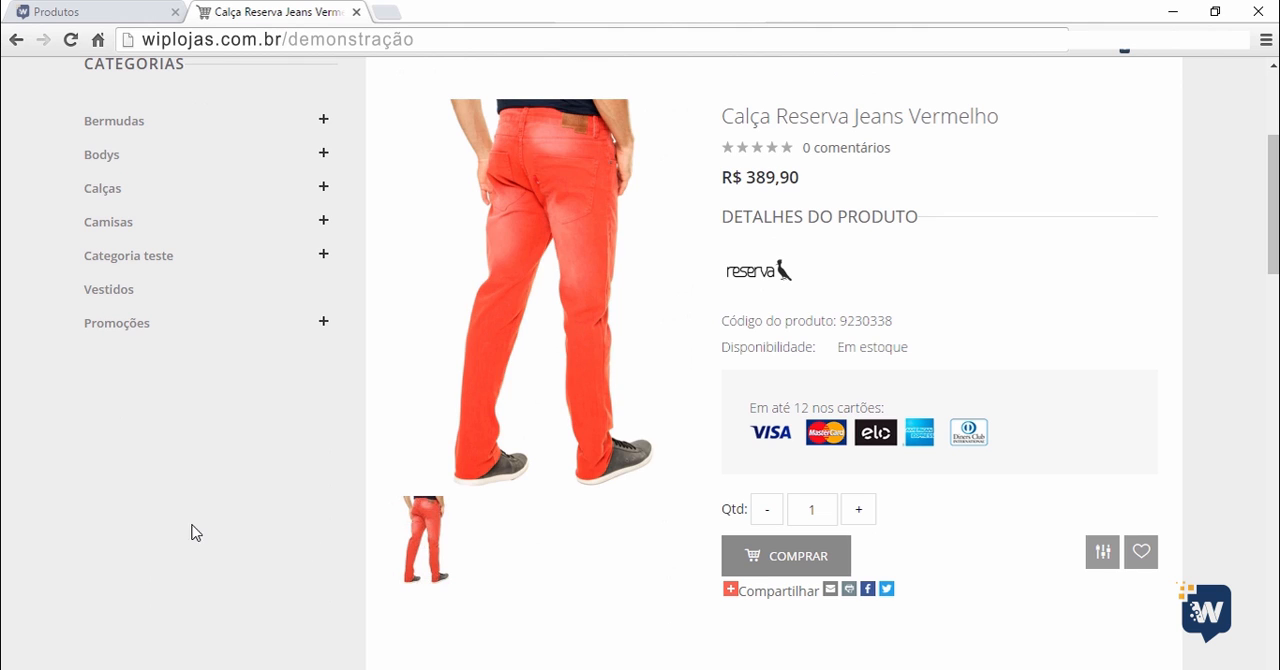
# Return to the product form and add an additional image using the DETALHE 1 picture from the demonstracao folder.
pyautogui.click(72, 14)
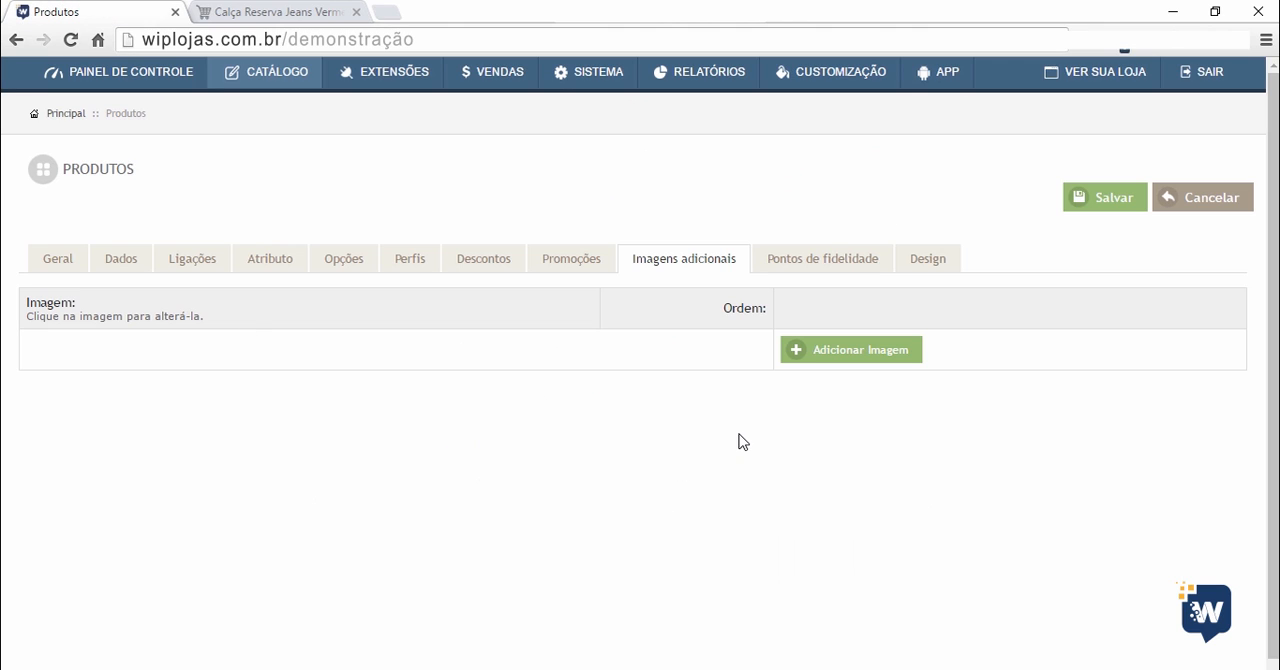
pyautogui.click(873, 352)
pyautogui.scroll(-1, 874, 360)
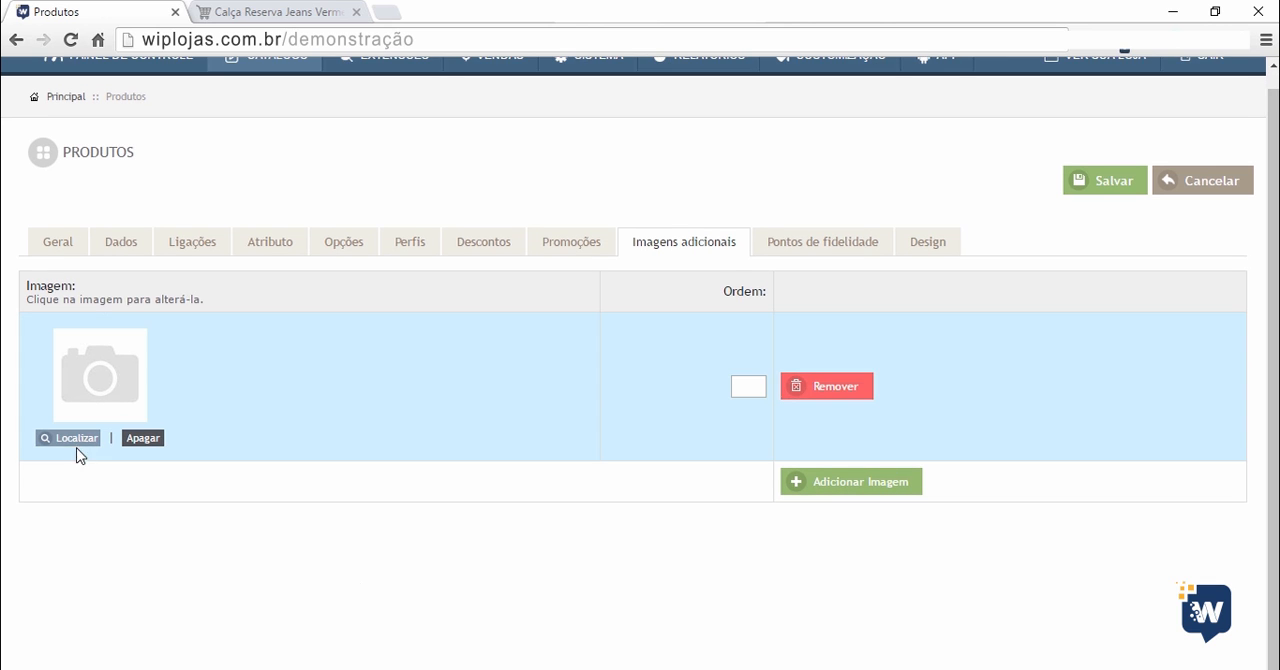
pyautogui.click(80, 441)
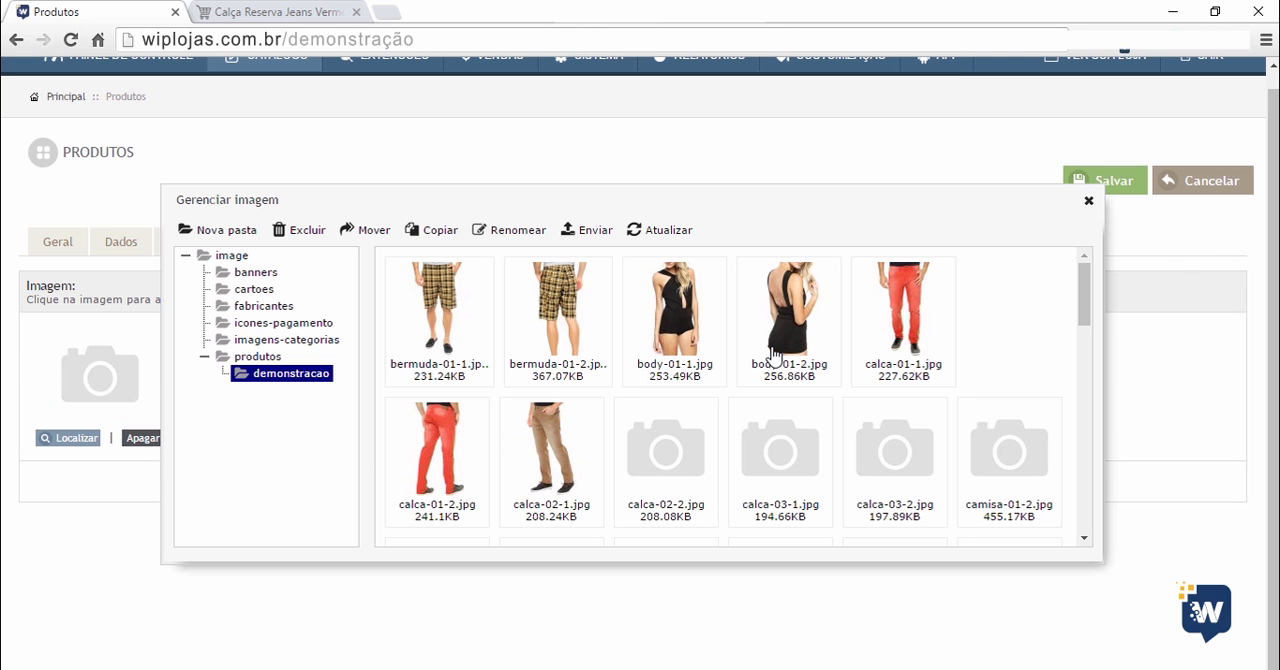
pyautogui.scroll(-10, 826, 406)
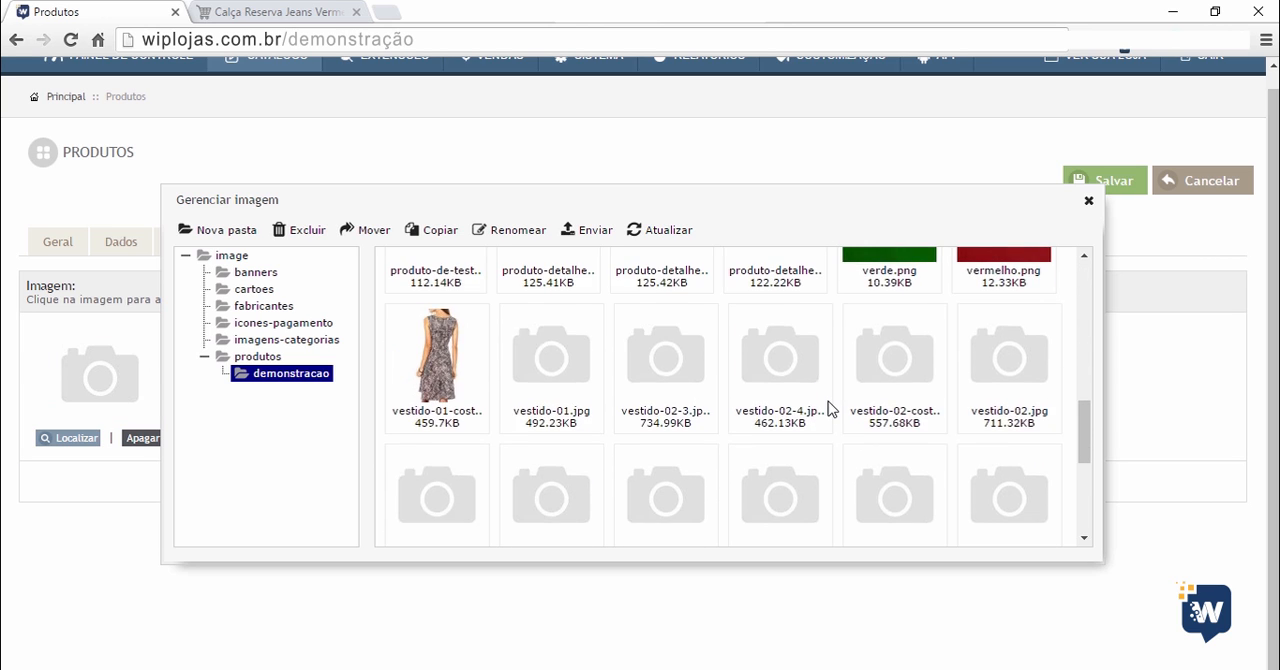
pyautogui.scroll(3, 828, 406)
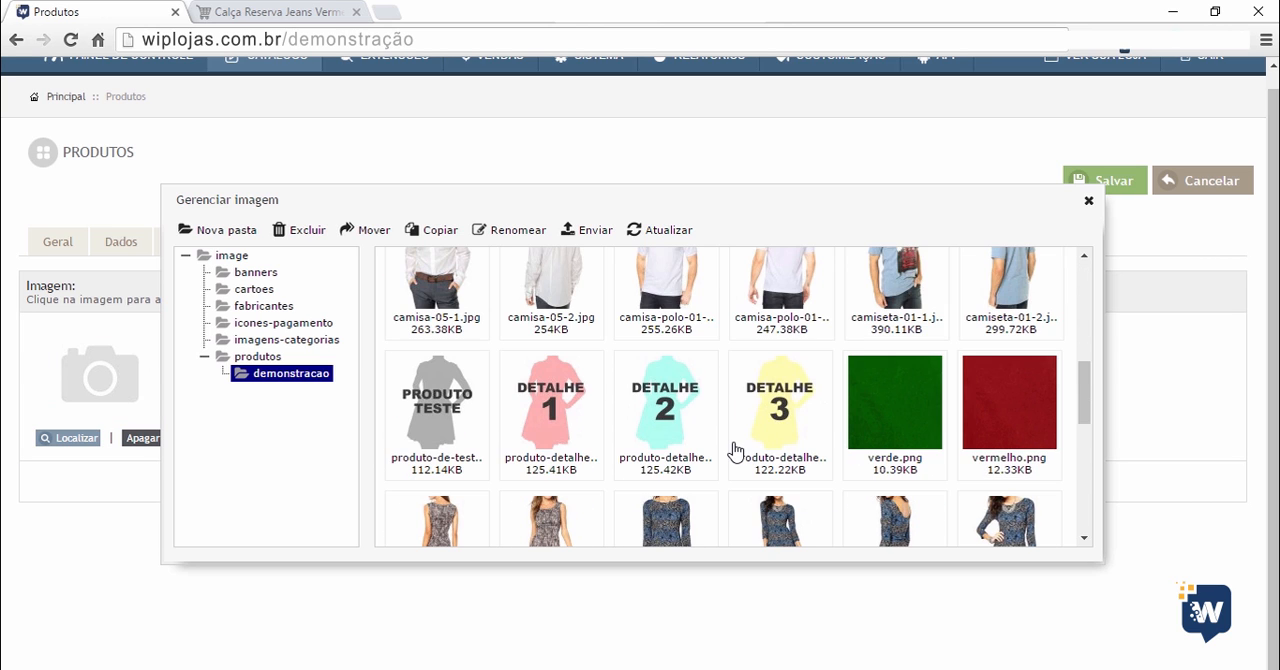
pyautogui.doubleClick(551, 403)
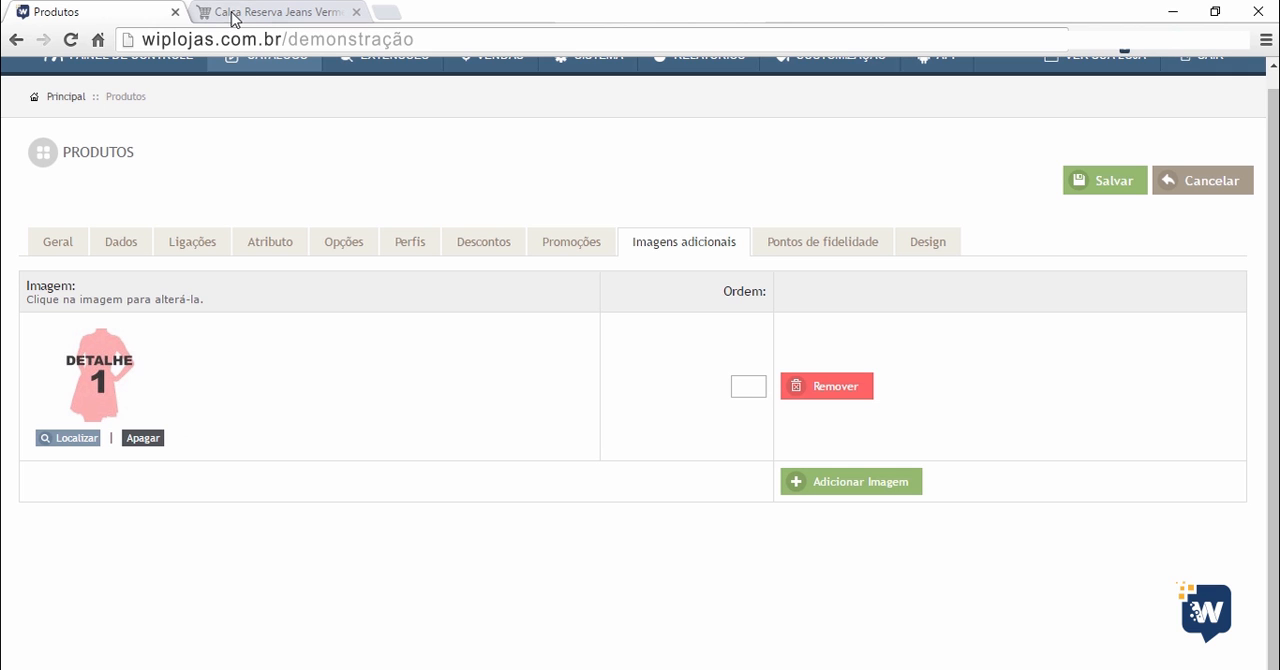
# Switch to the storefront, open its home page and examine the products under Novidades.
pyautogui.click(241, 19)
pyautogui.scroll(3, 177, 212)
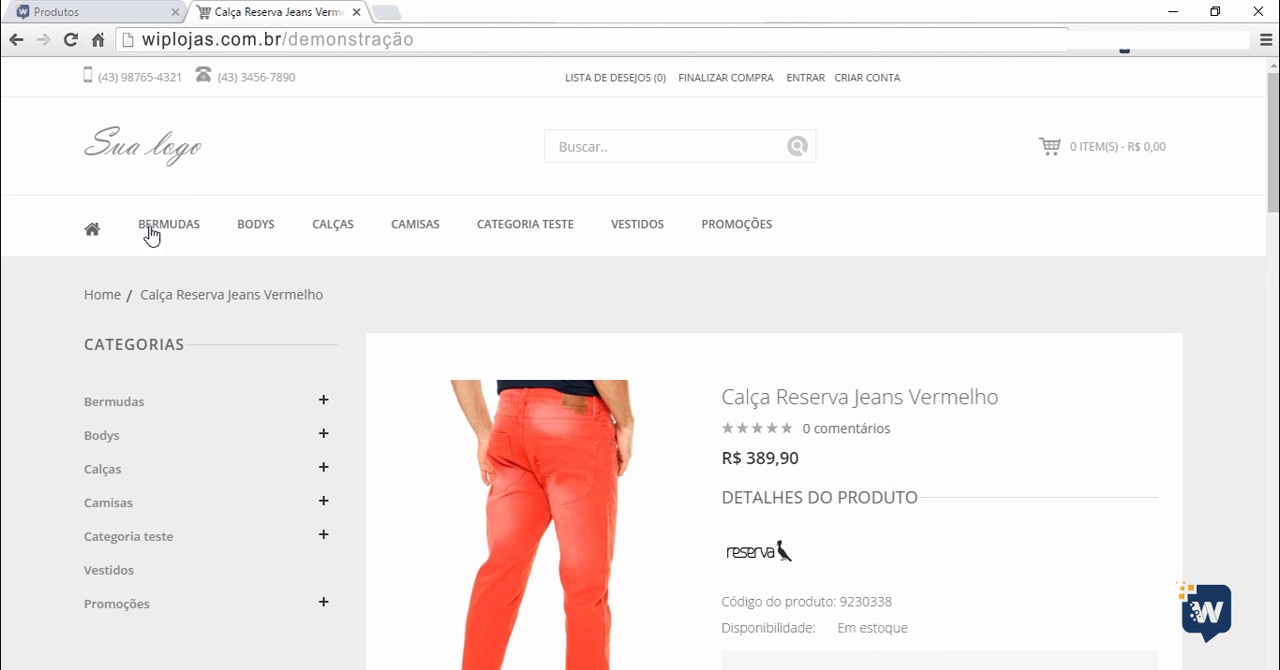
pyautogui.click(139, 155)
pyautogui.scroll(-6, 2, 333)
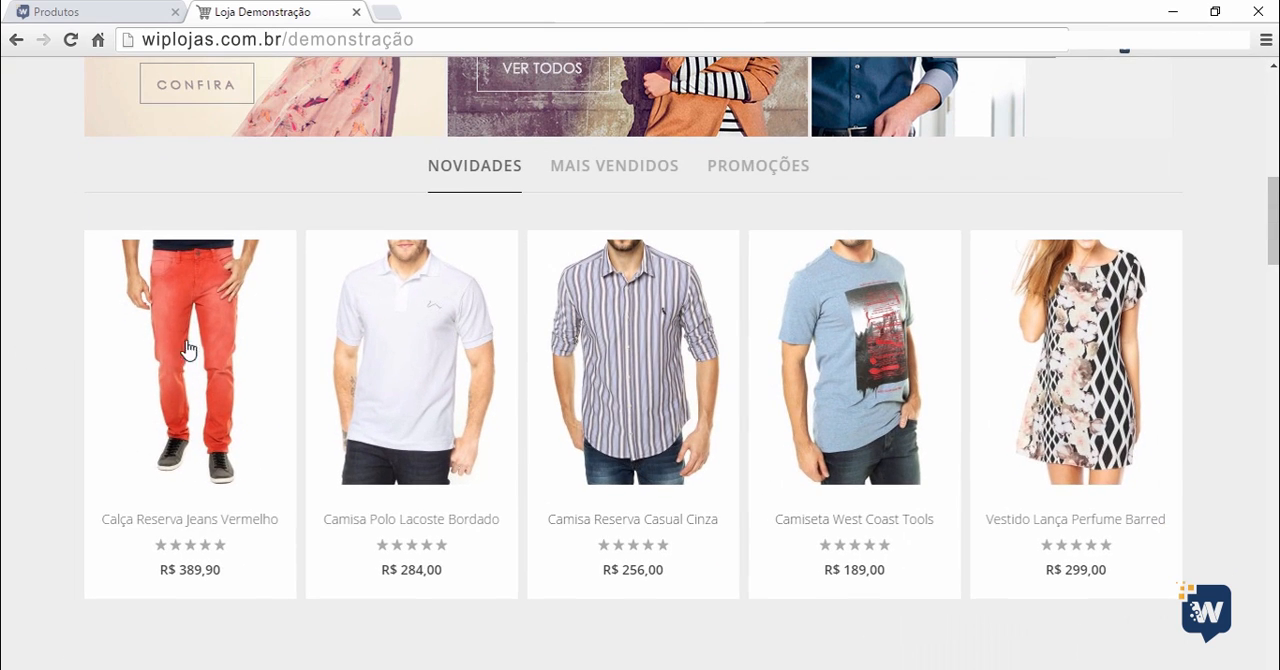
# Return to the product form and add a second additional image using the DETALHE 2 picture from the demonstracao folder.
pyautogui.moveTo(185, 350)
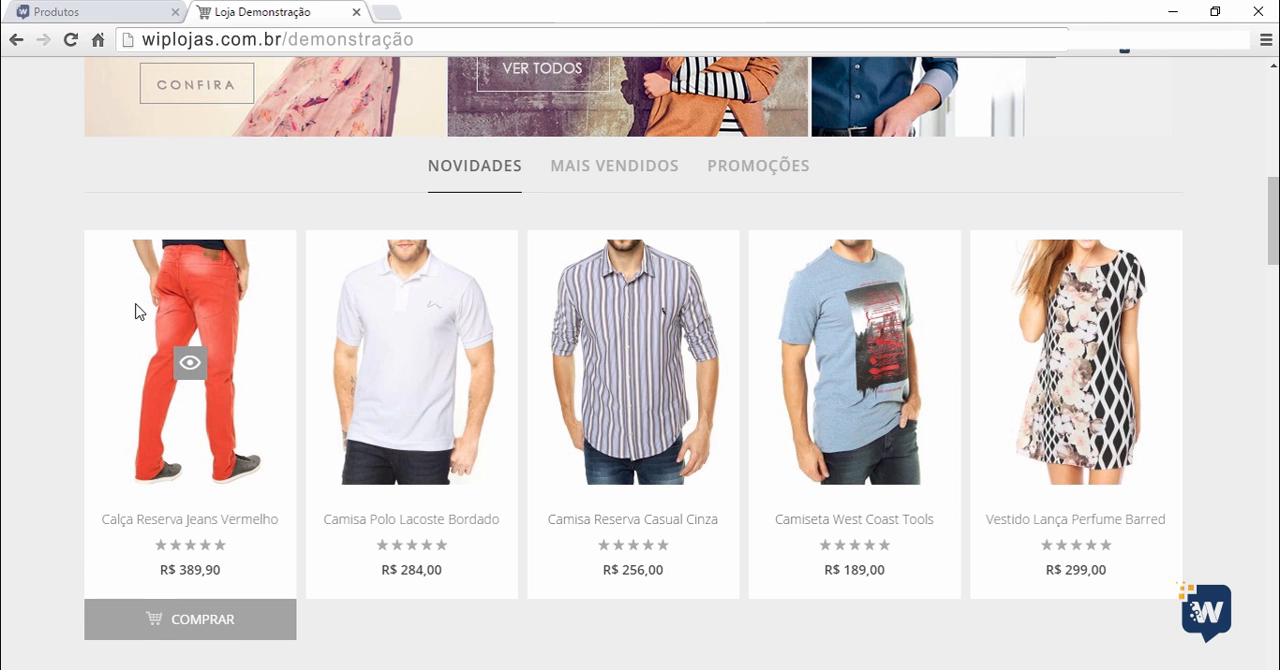
pyautogui.moveTo(625, 305)
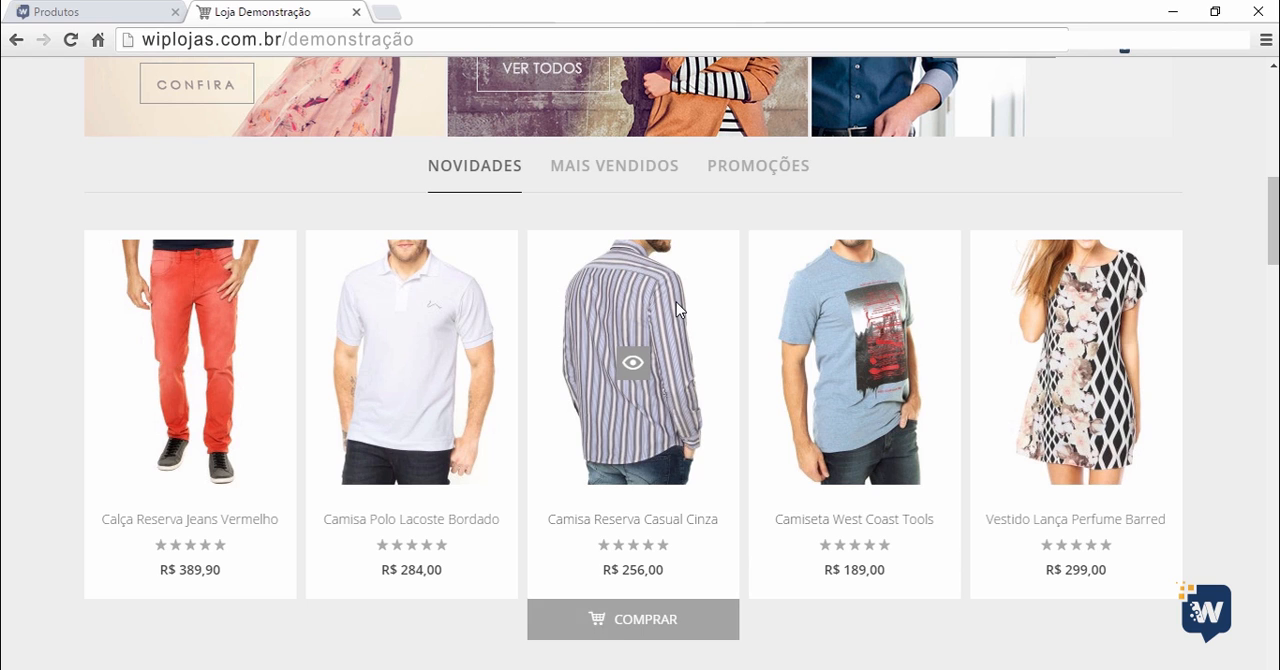
pyautogui.click(62, 12)
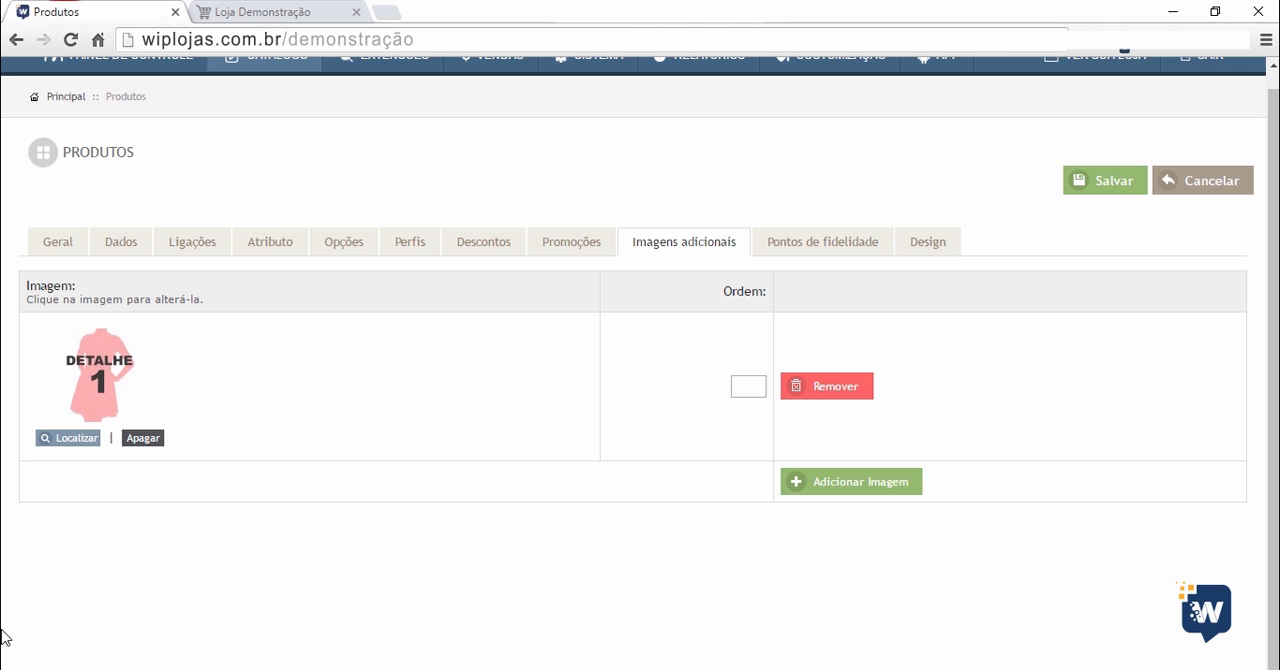
pyautogui.click(820, 482)
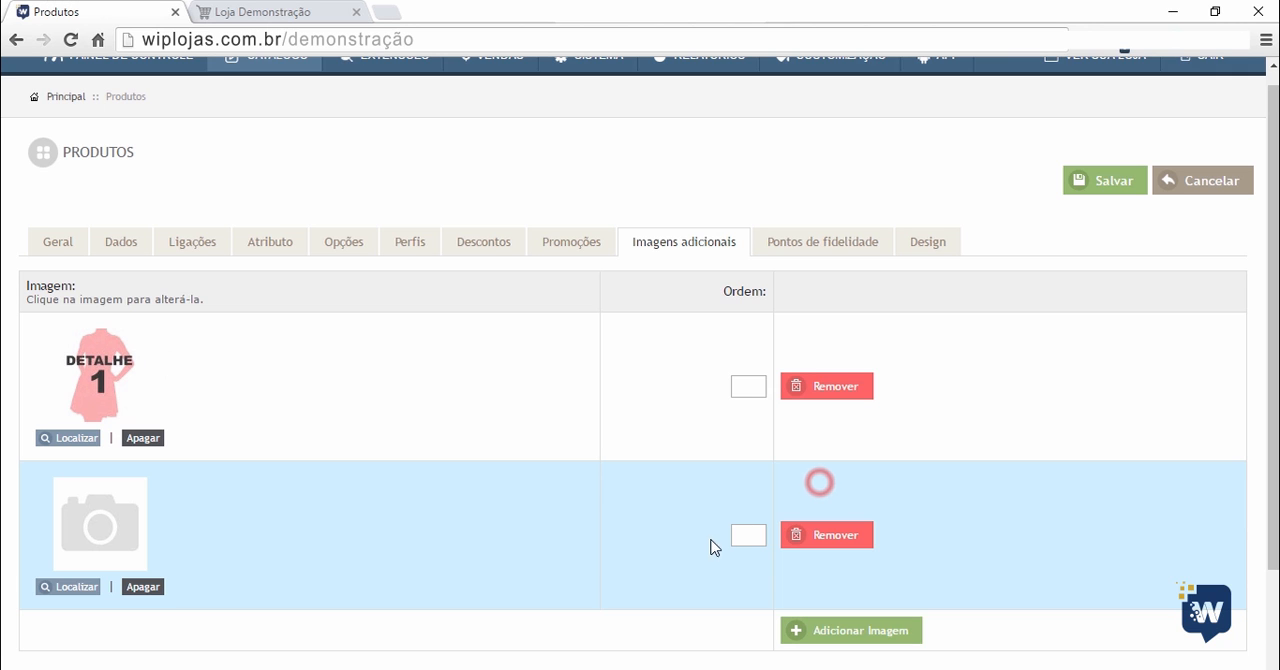
pyautogui.scroll(-1, 178, 622)
pyautogui.click(72, 494)
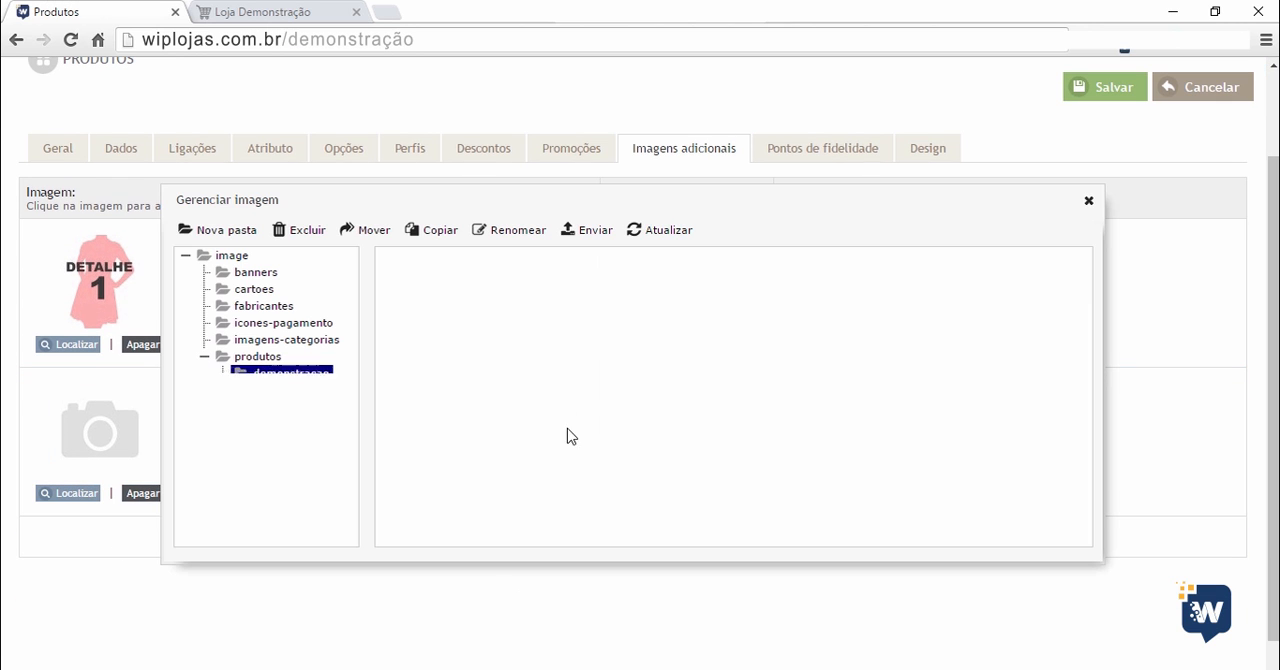
pyautogui.scroll(-5, 600, 390)
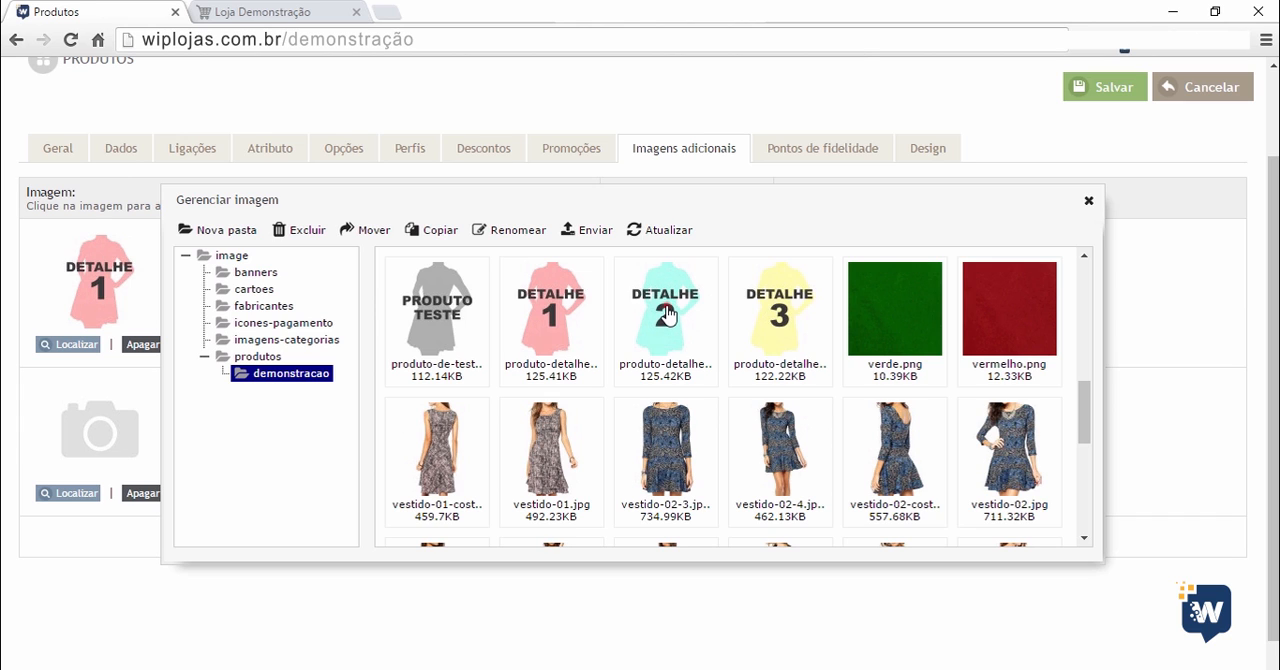
pyautogui.click(666, 306)
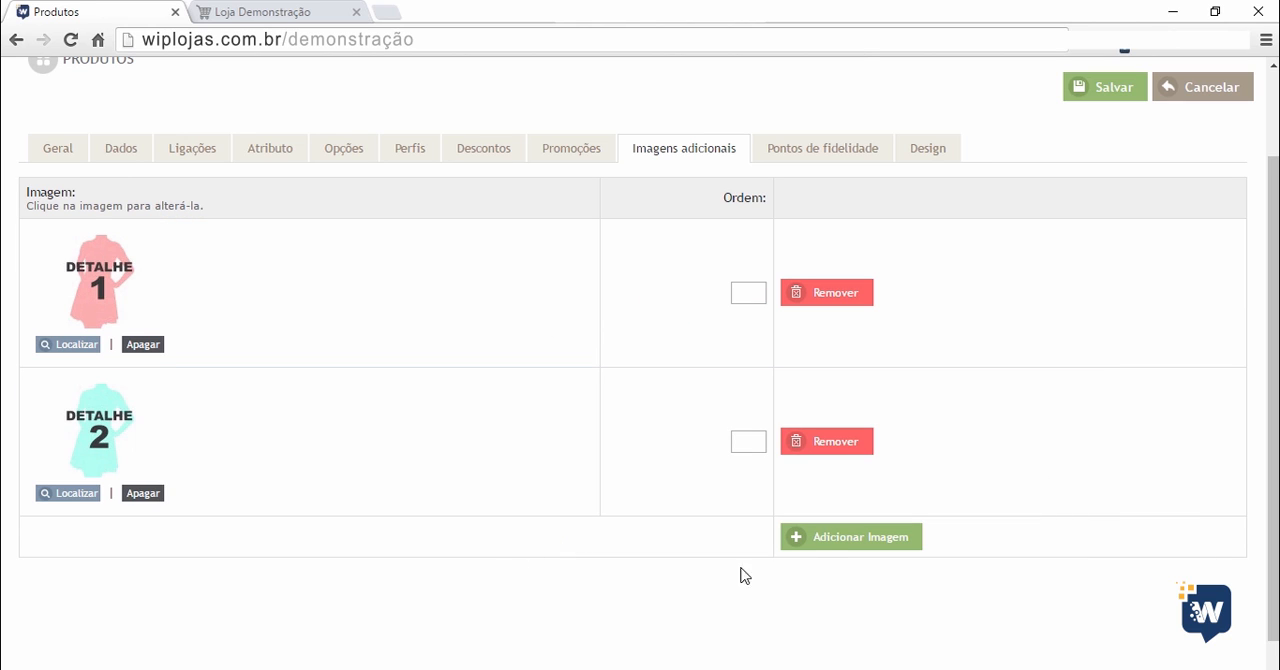
# Add a third additional image to the product using the DETALHE 3 picture from the demonstracao folder.
pyautogui.click(822, 538)
pyautogui.scroll(-2, 280, 568)
pyautogui.click(73, 458)
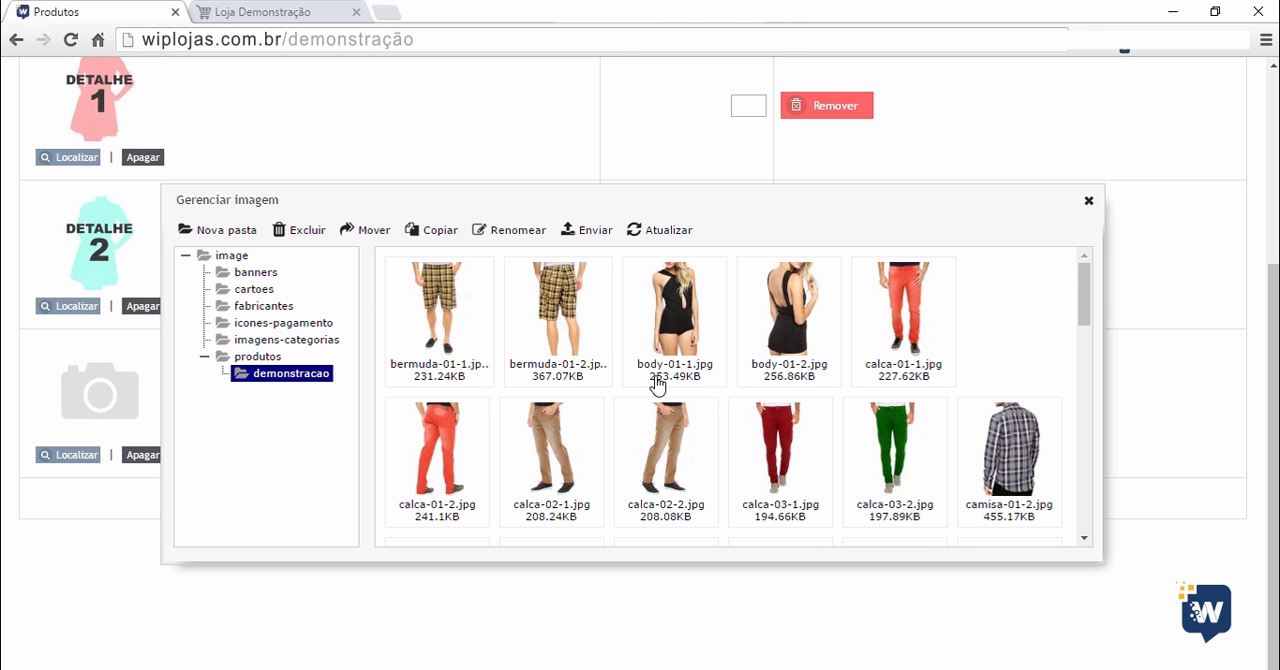
pyautogui.scroll(-2, 655, 380)
pyautogui.scroll(-3, 730, 400)
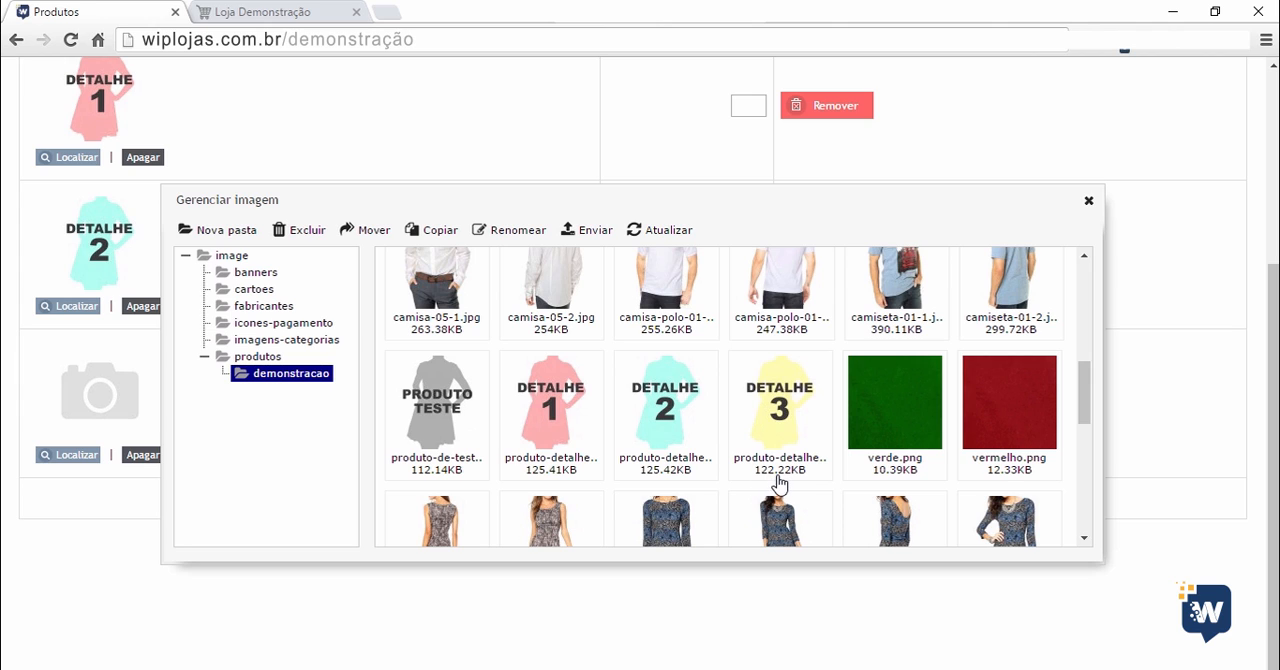
pyautogui.doubleClick(776, 411)
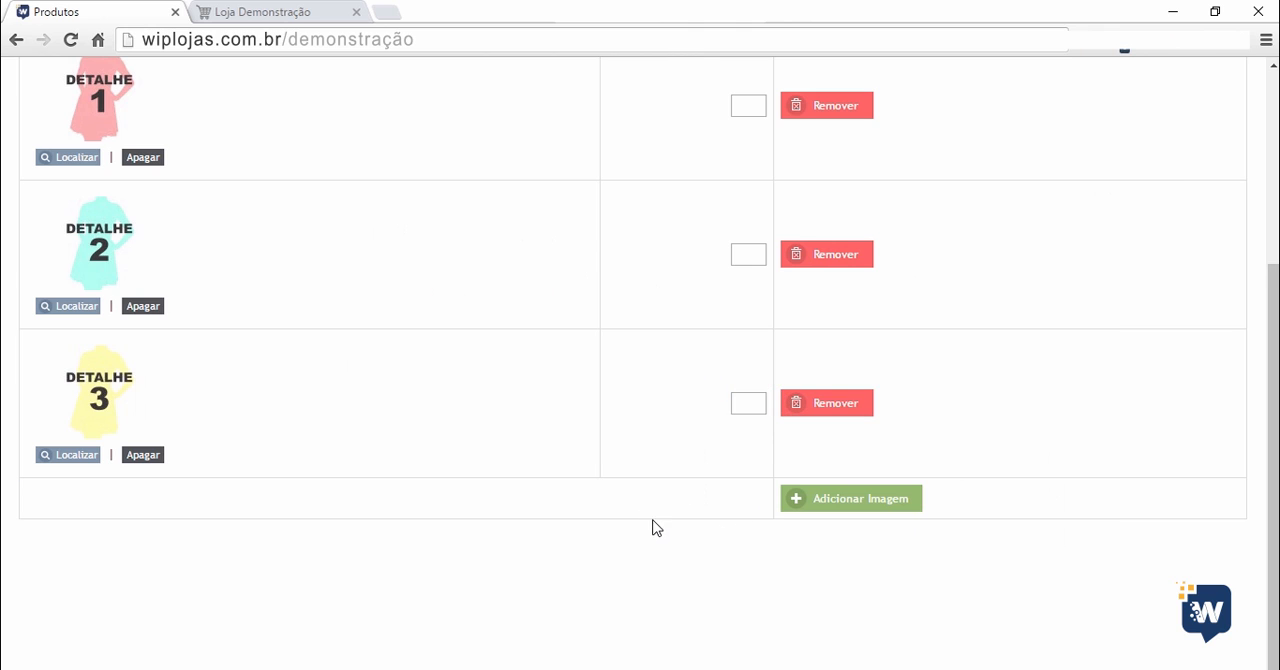
pyautogui.scroll(3, 689, 491)
pyautogui.scroll(-2, 691, 497)
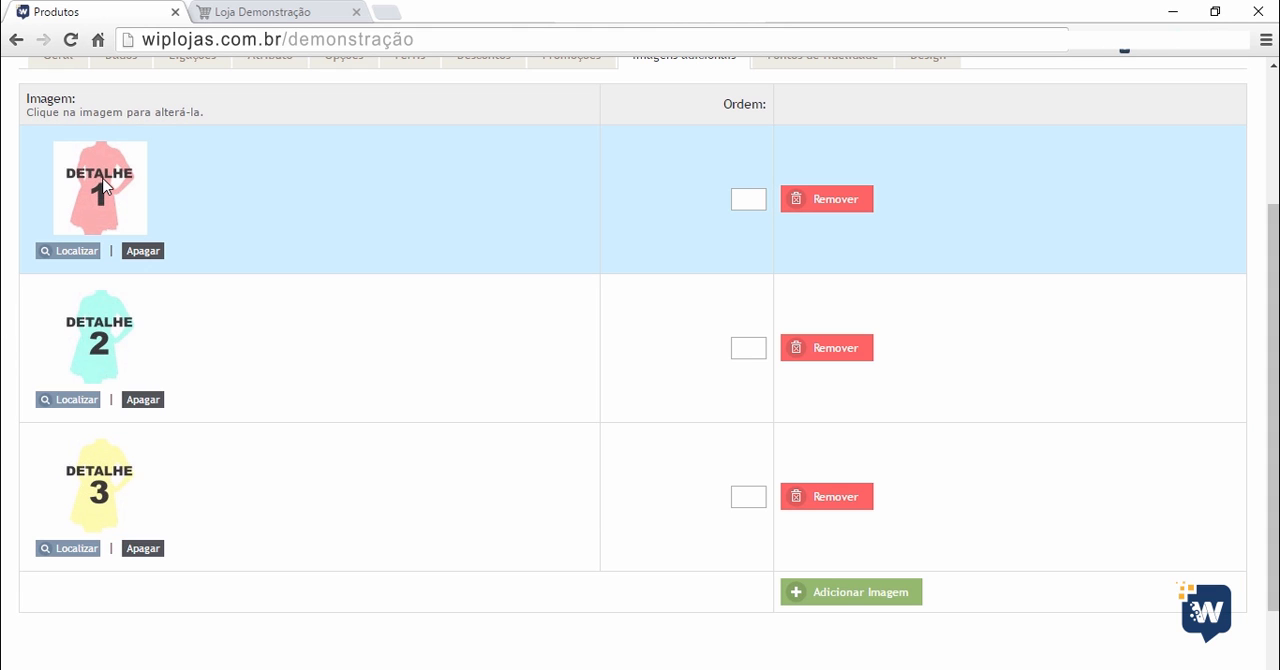
# Glance at the storefront, then set the image order to 1 for DETALHE 3, 2 for DETALHE 1 and 3 for DETALHE 2.
pyautogui.click(265, 14)
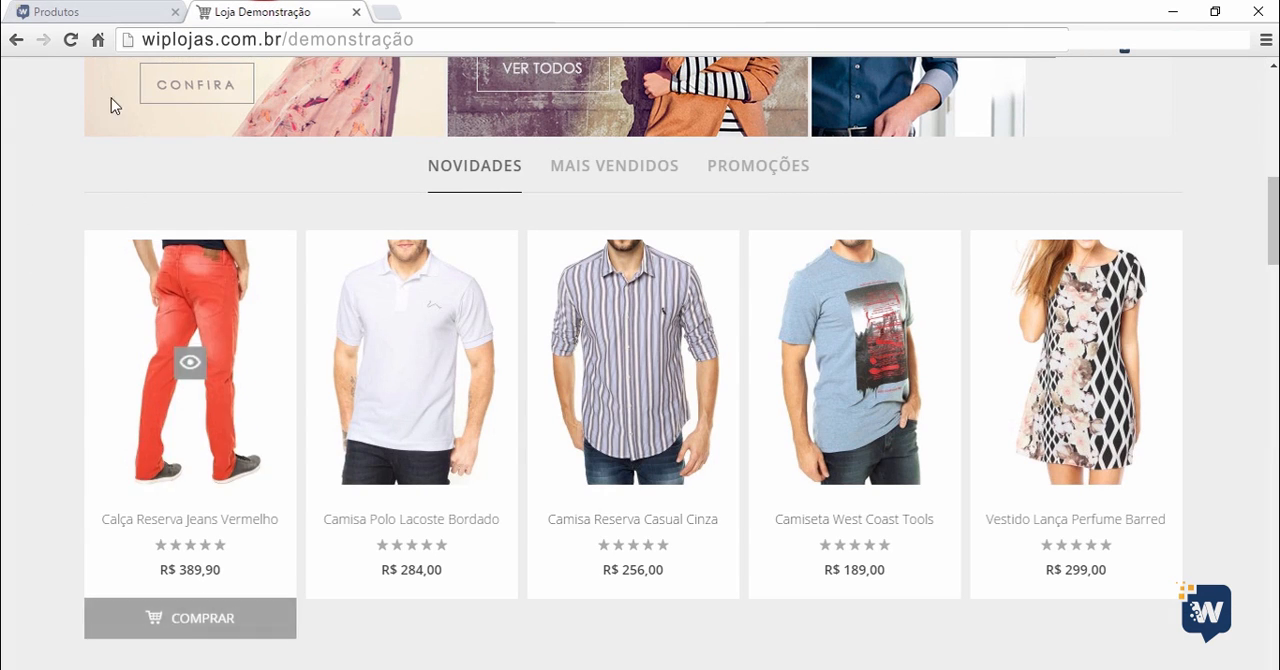
pyautogui.click(88, 12)
pyautogui.click(757, 498)
pyautogui.write('1')
pyautogui.click(743, 199)
pyautogui.write('2')
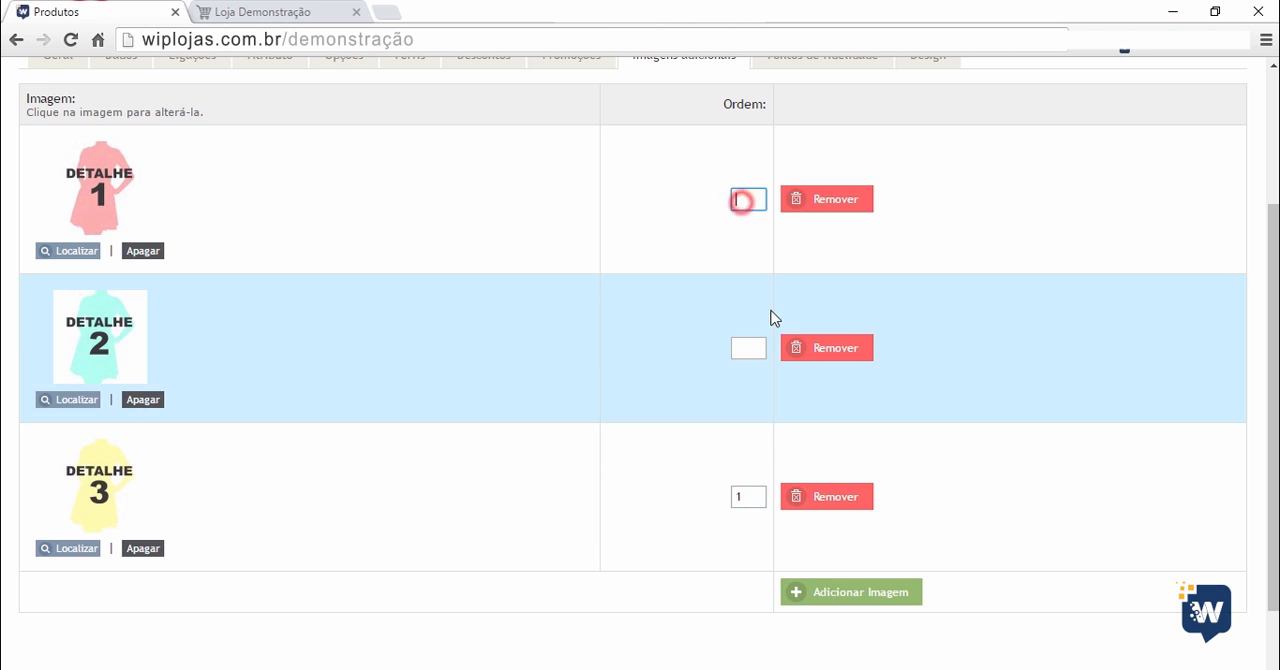
pyautogui.click(748, 347)
pyautogui.write('3')
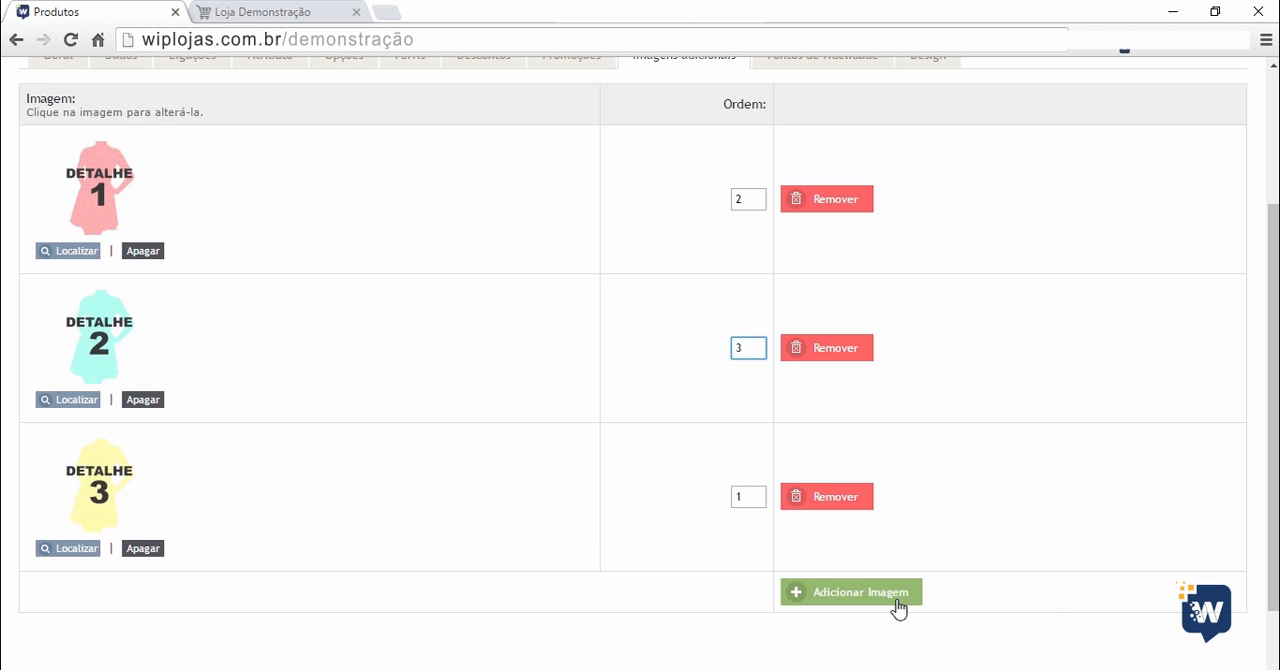
# Clear the order values of all three additional images.
pyautogui.click(748, 497)
pyautogui.click(746, 350)
pyautogui.press('BackSpace')
pyautogui.click(746, 199)
pyautogui.press('BackSpace')
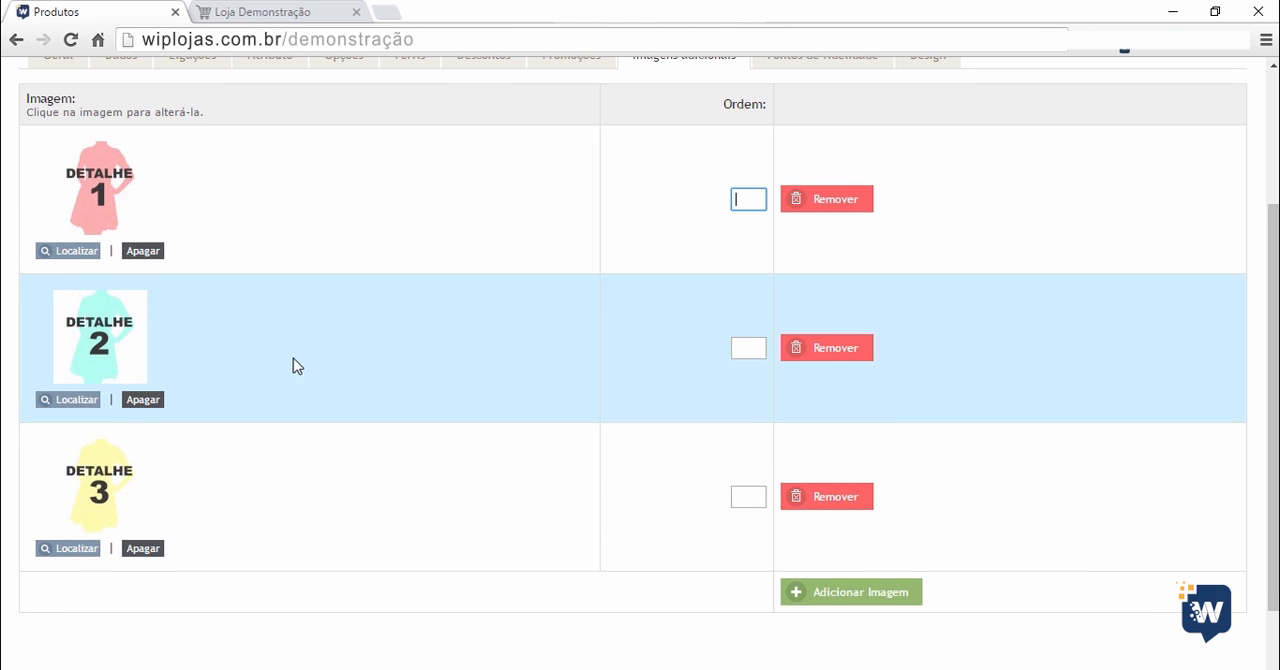
# Examine the product's Pontos de fidelidade section and its Design section.
pyautogui.scroll(2, 297, 449)
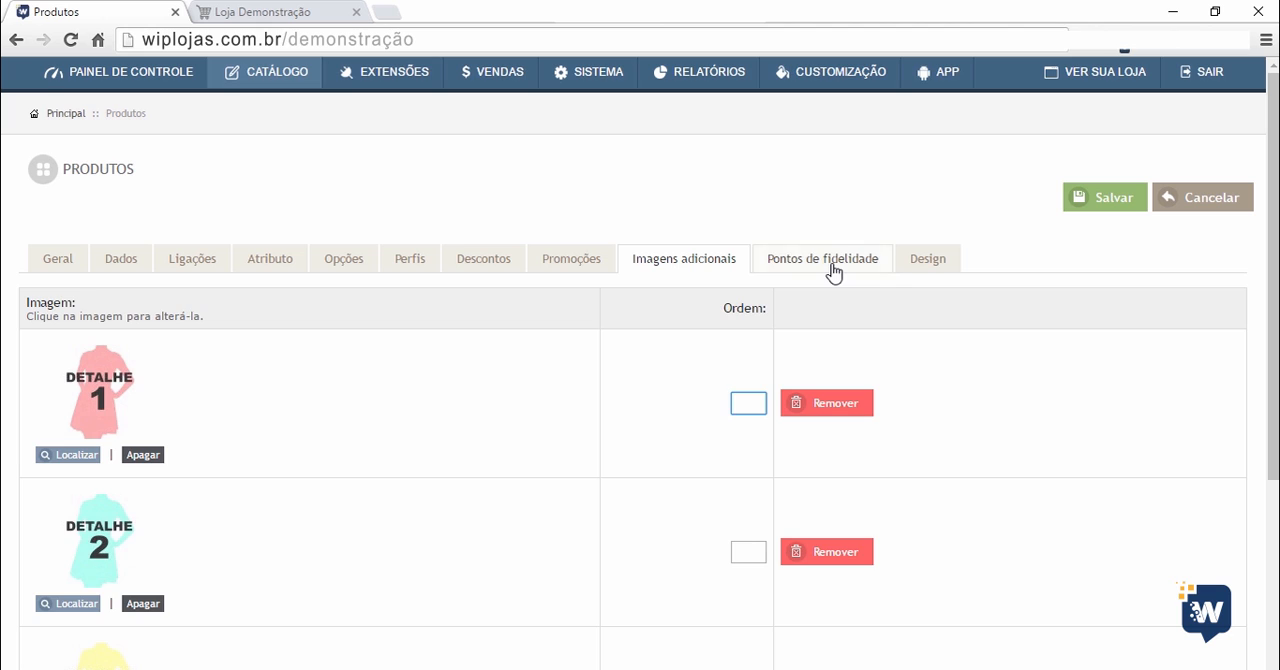
pyautogui.click(834, 270)
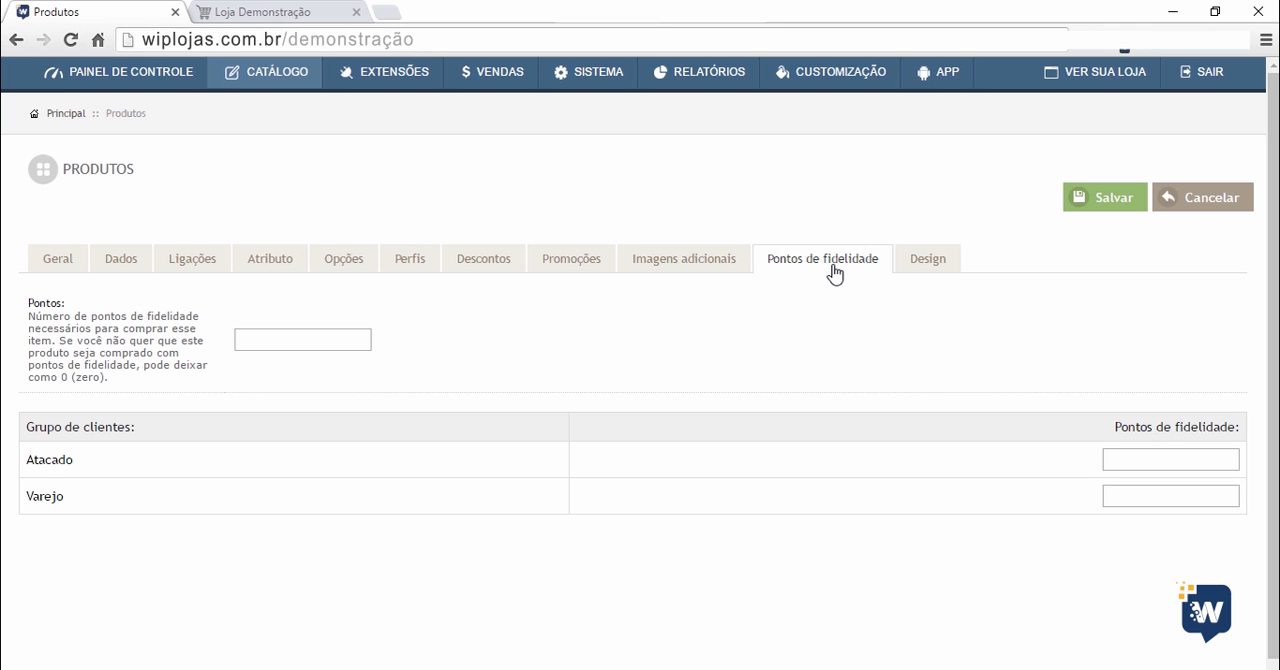
pyautogui.click(922, 262)
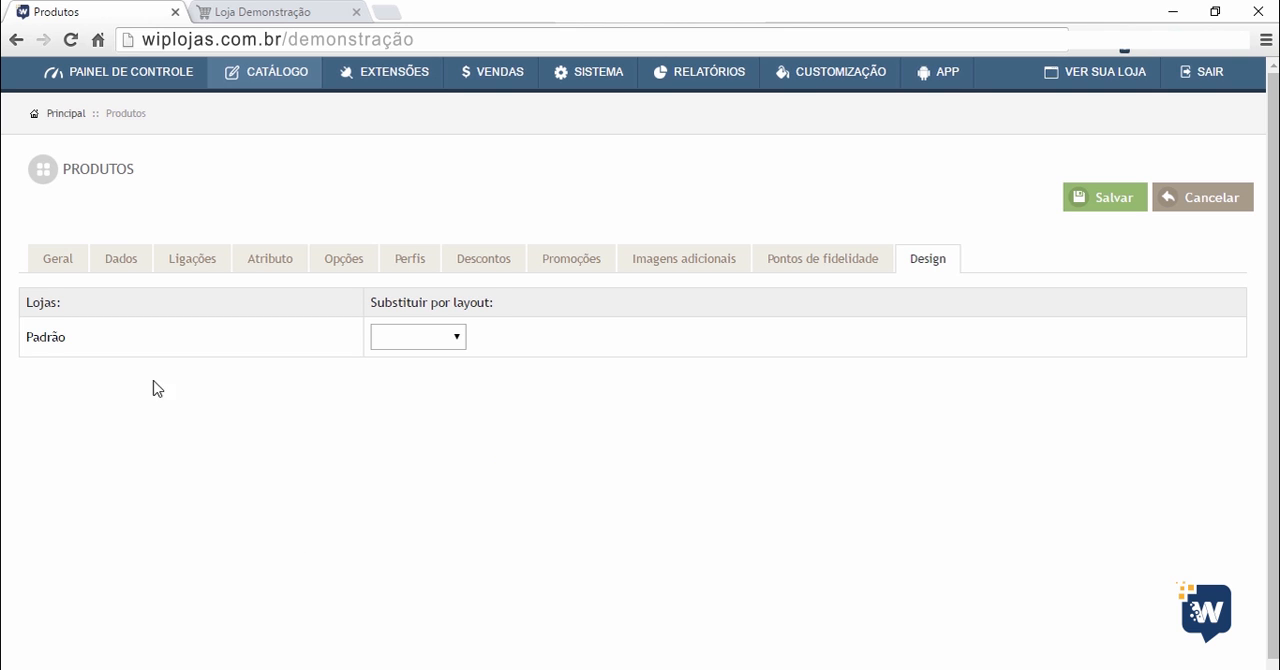
# Review the Geral, Dados, Ligações and Imagens adicionais sections, then save the product.
pyautogui.click(58, 268)
pyautogui.scroll(-3, 48, 500)
pyautogui.scroll(3, 48, 542)
pyautogui.click(112, 262)
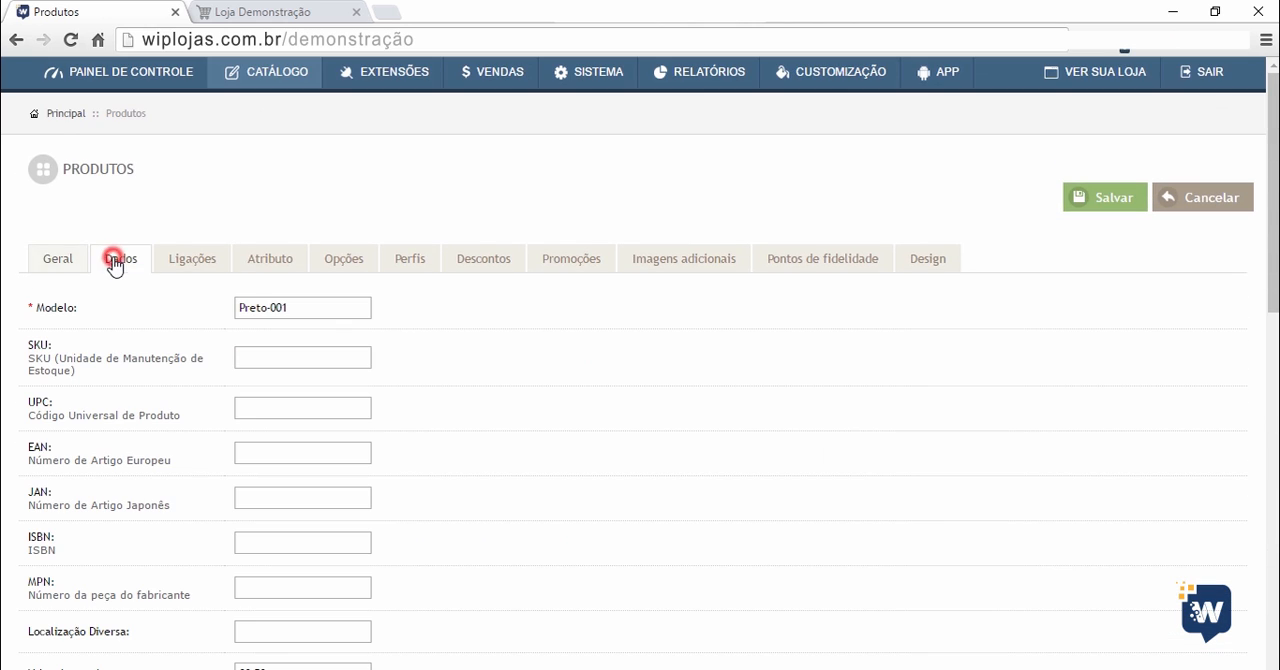
pyautogui.click(193, 266)
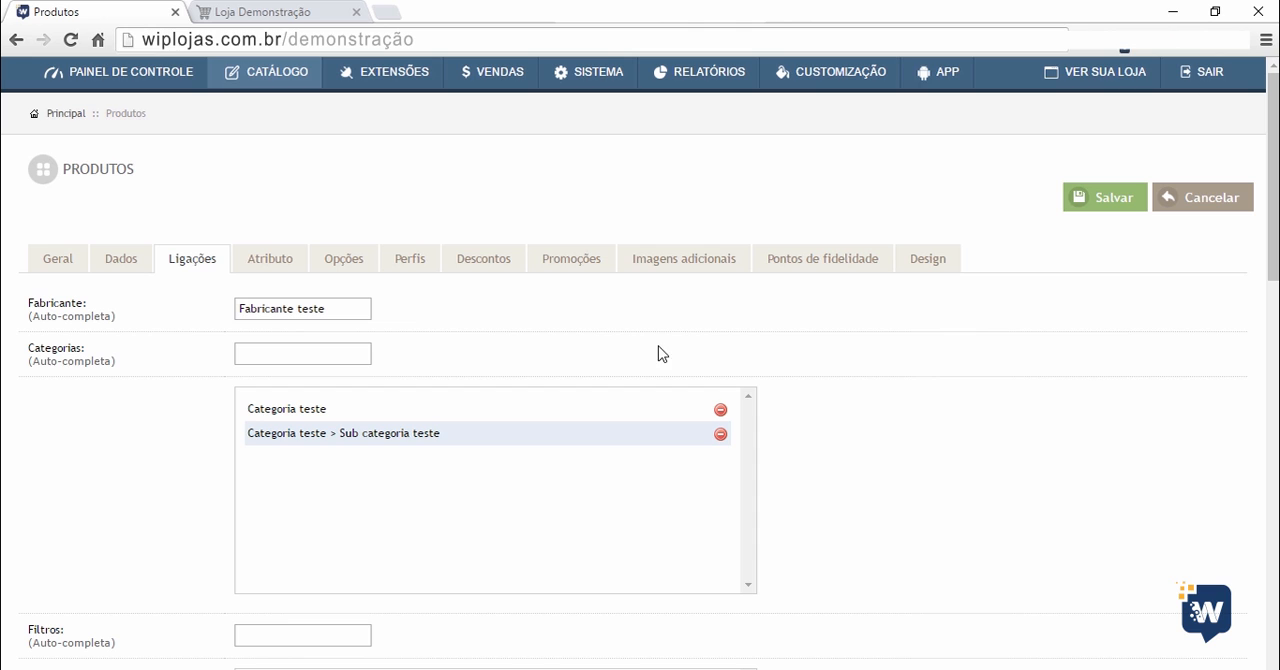
pyautogui.click(689, 262)
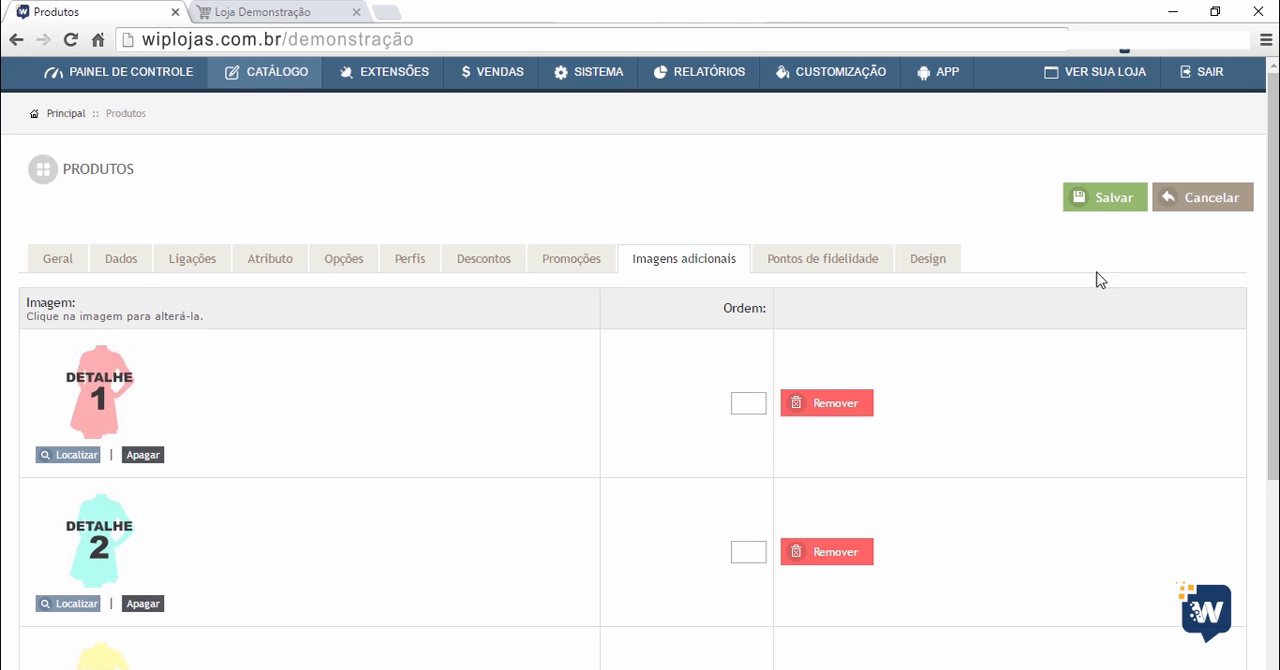
pyautogui.click(1101, 205)
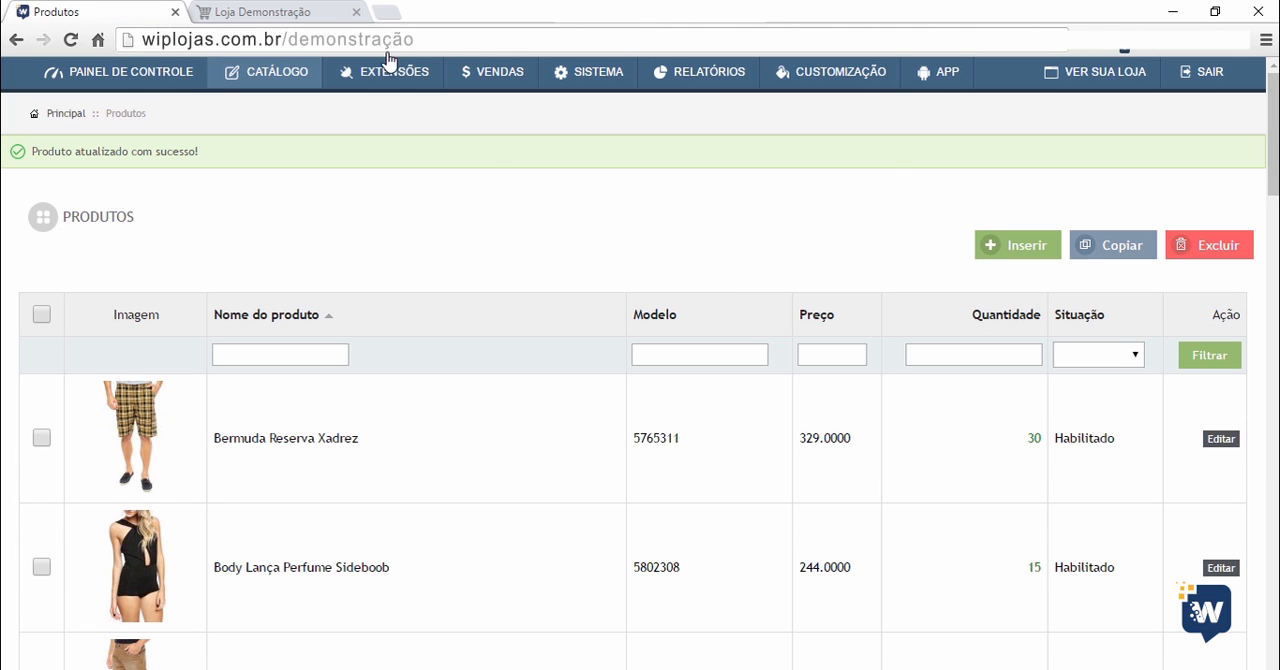
# Switch to the storefront, reload the home page and open Sub categoria teste under Categoria teste.
pyautogui.click(295, 15)
pyautogui.scroll(10, 323, 314)
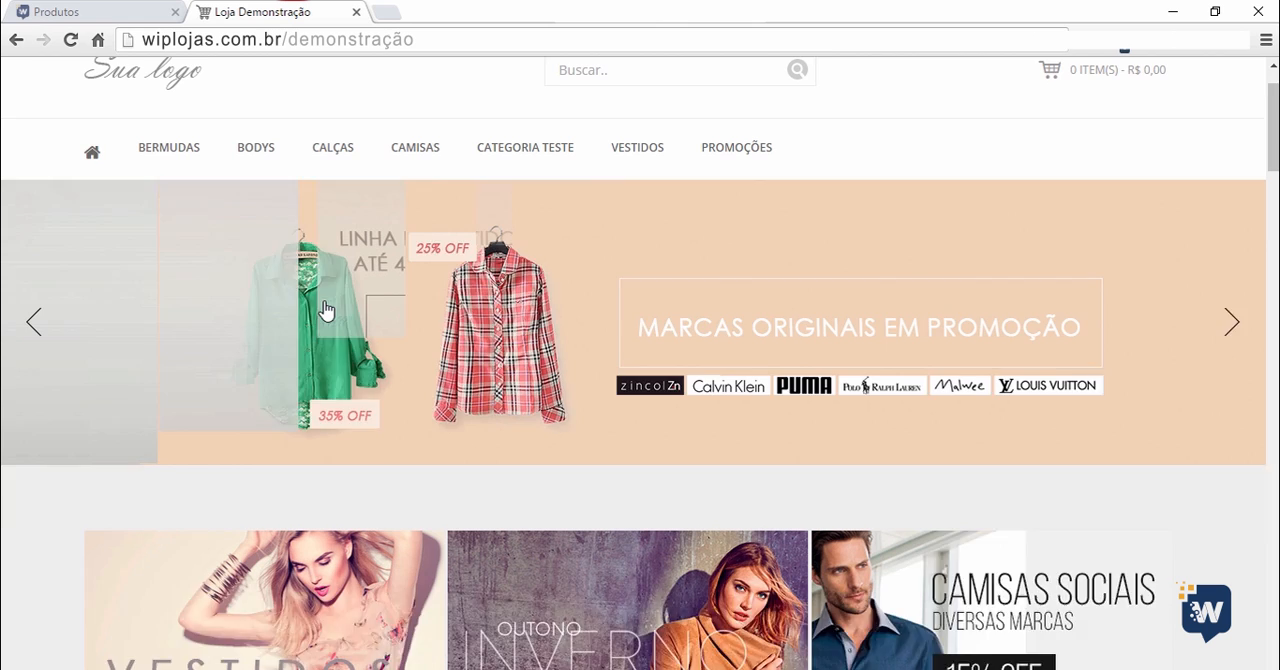
pyautogui.click(63, 38)
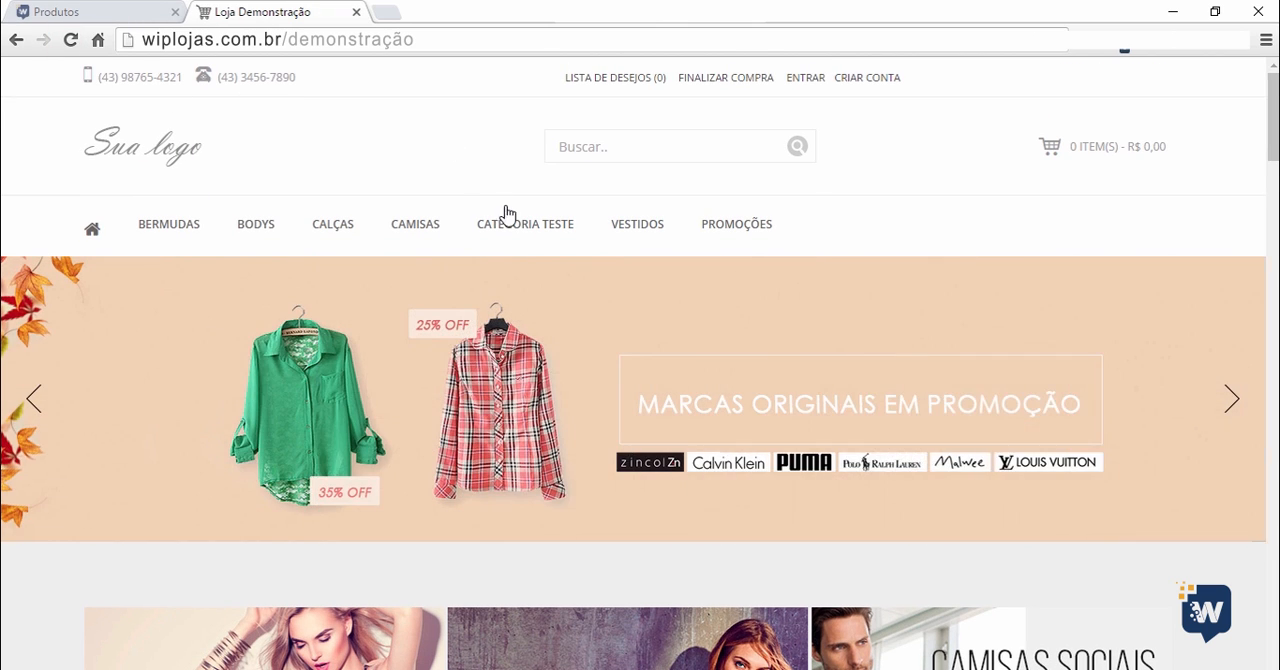
pyautogui.moveTo(517, 233)
pyautogui.click(520, 282)
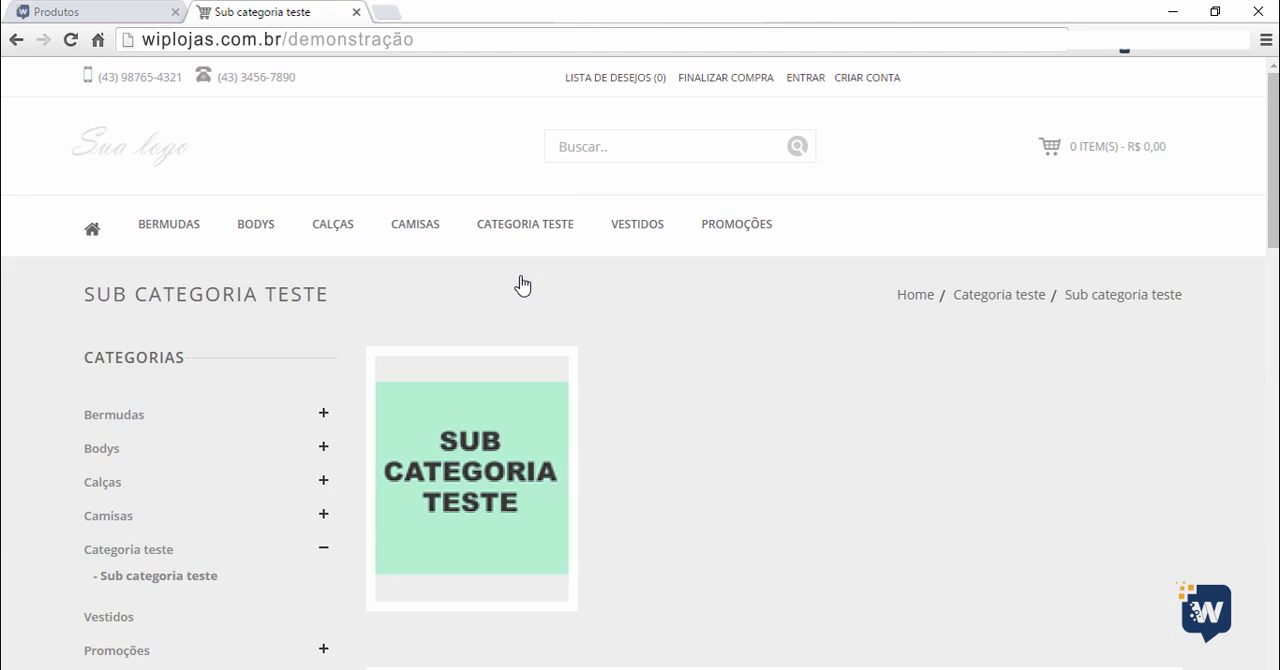
# Examine the test product's listing in Sub categoria teste, including its price, discount badge and alternate image.
pyautogui.scroll(-1, 725, 399)
pyautogui.scroll(-3, 730, 398)
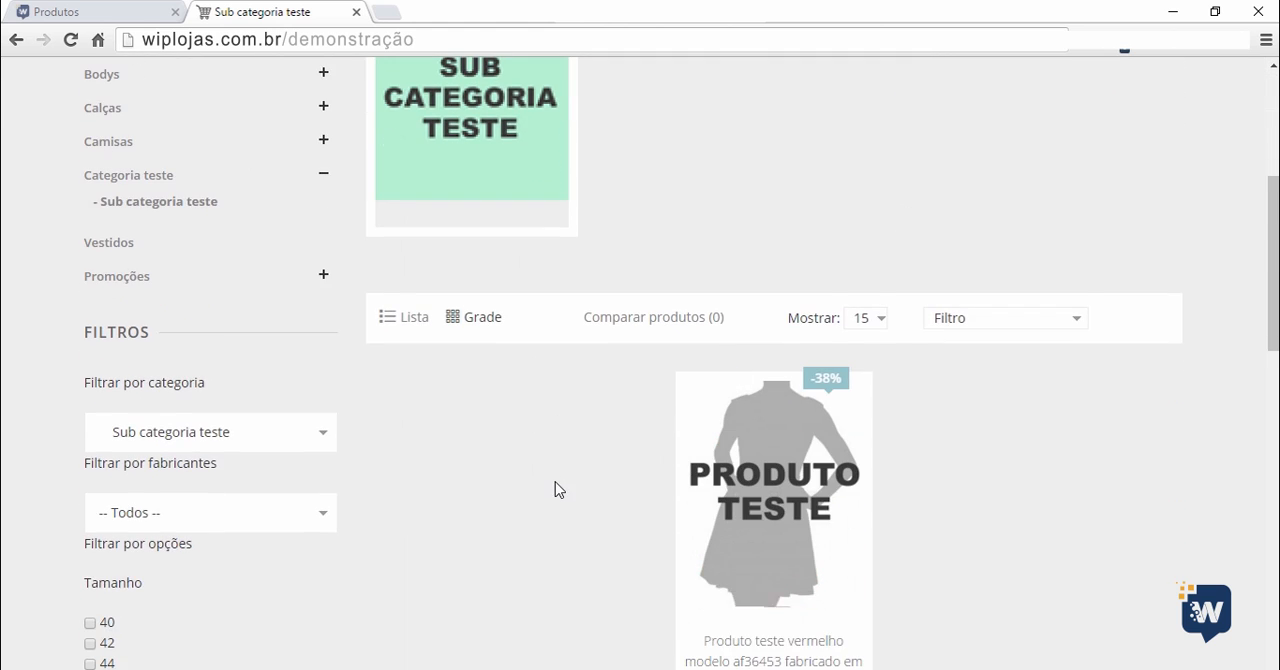
pyautogui.scroll(-1, 590, 470)
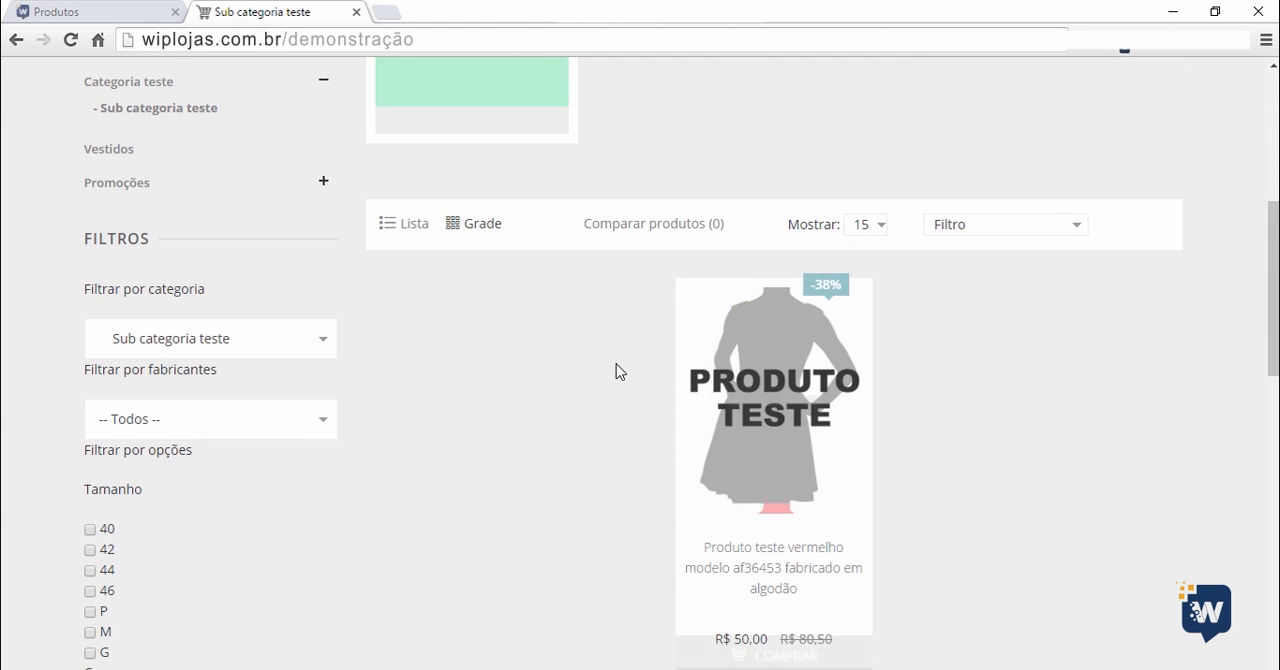
pyautogui.scroll(-1, 616, 366)
pyautogui.scroll(-1, 615, 359)
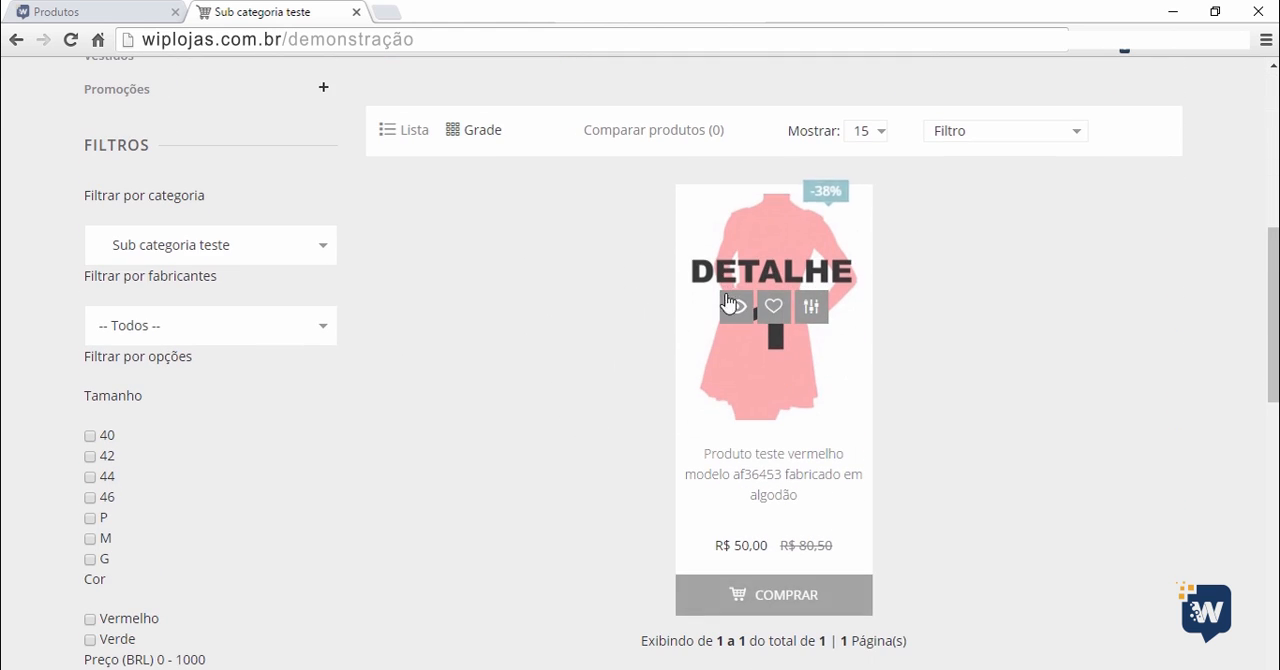
pyautogui.moveTo(770, 298)
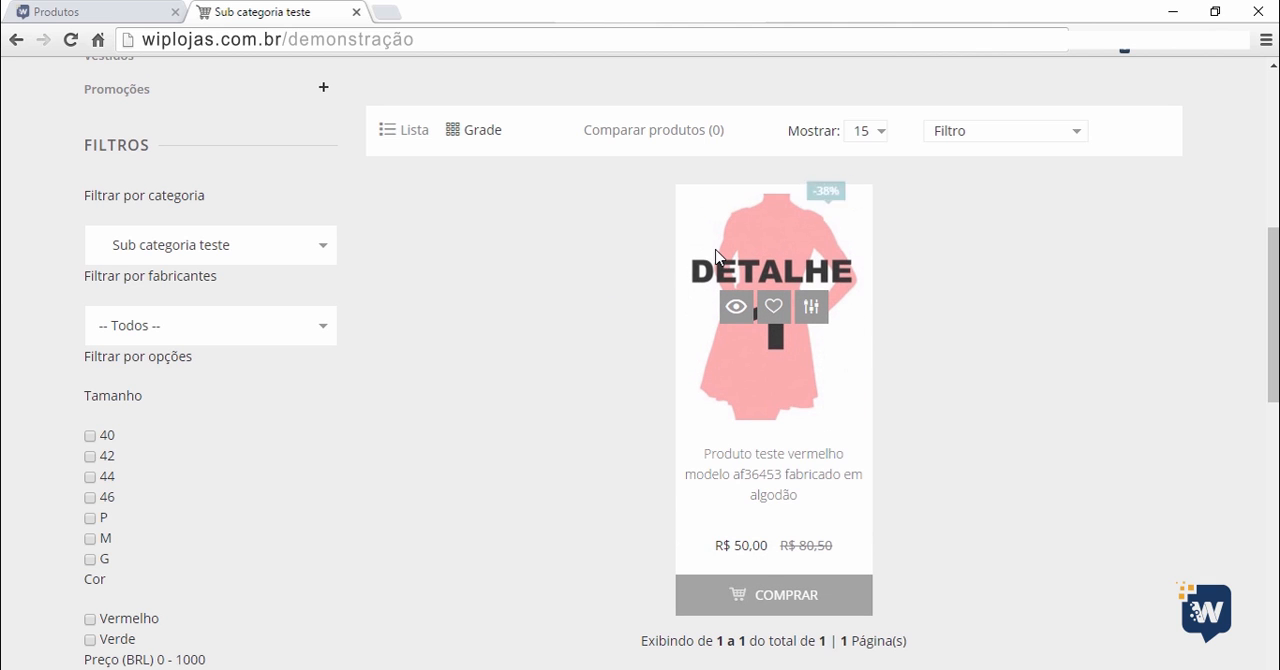
pyautogui.scroll(2, 477, 548)
pyautogui.scroll(2, 508, 574)
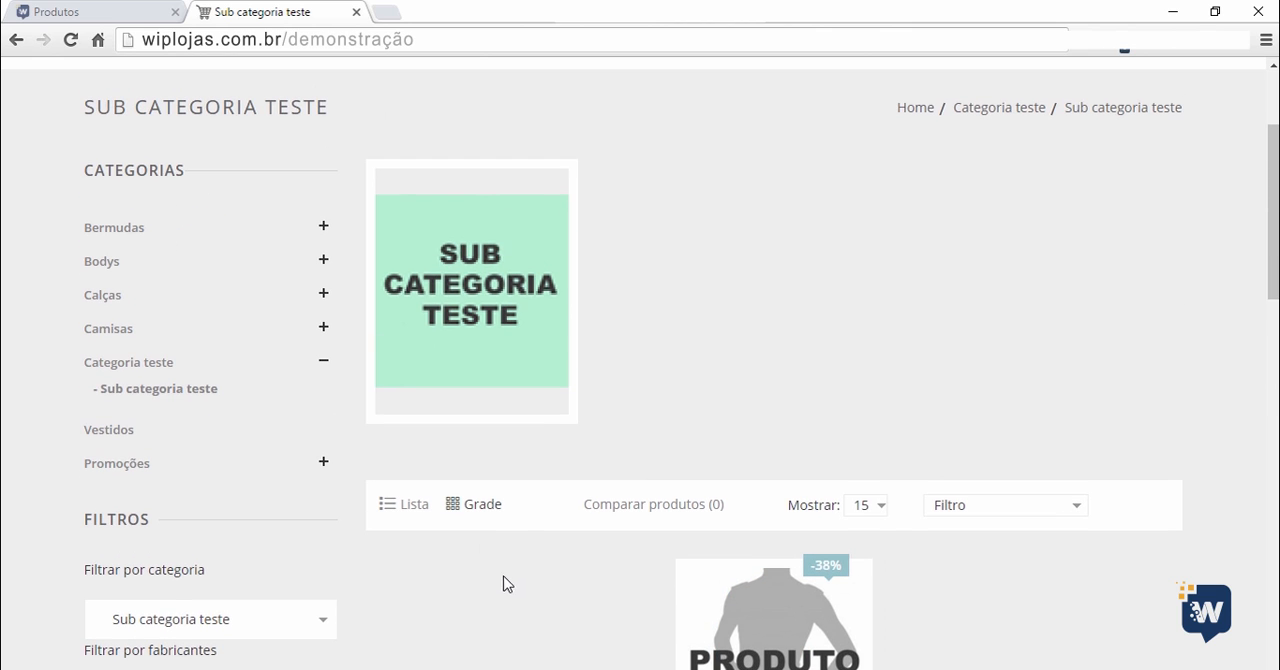